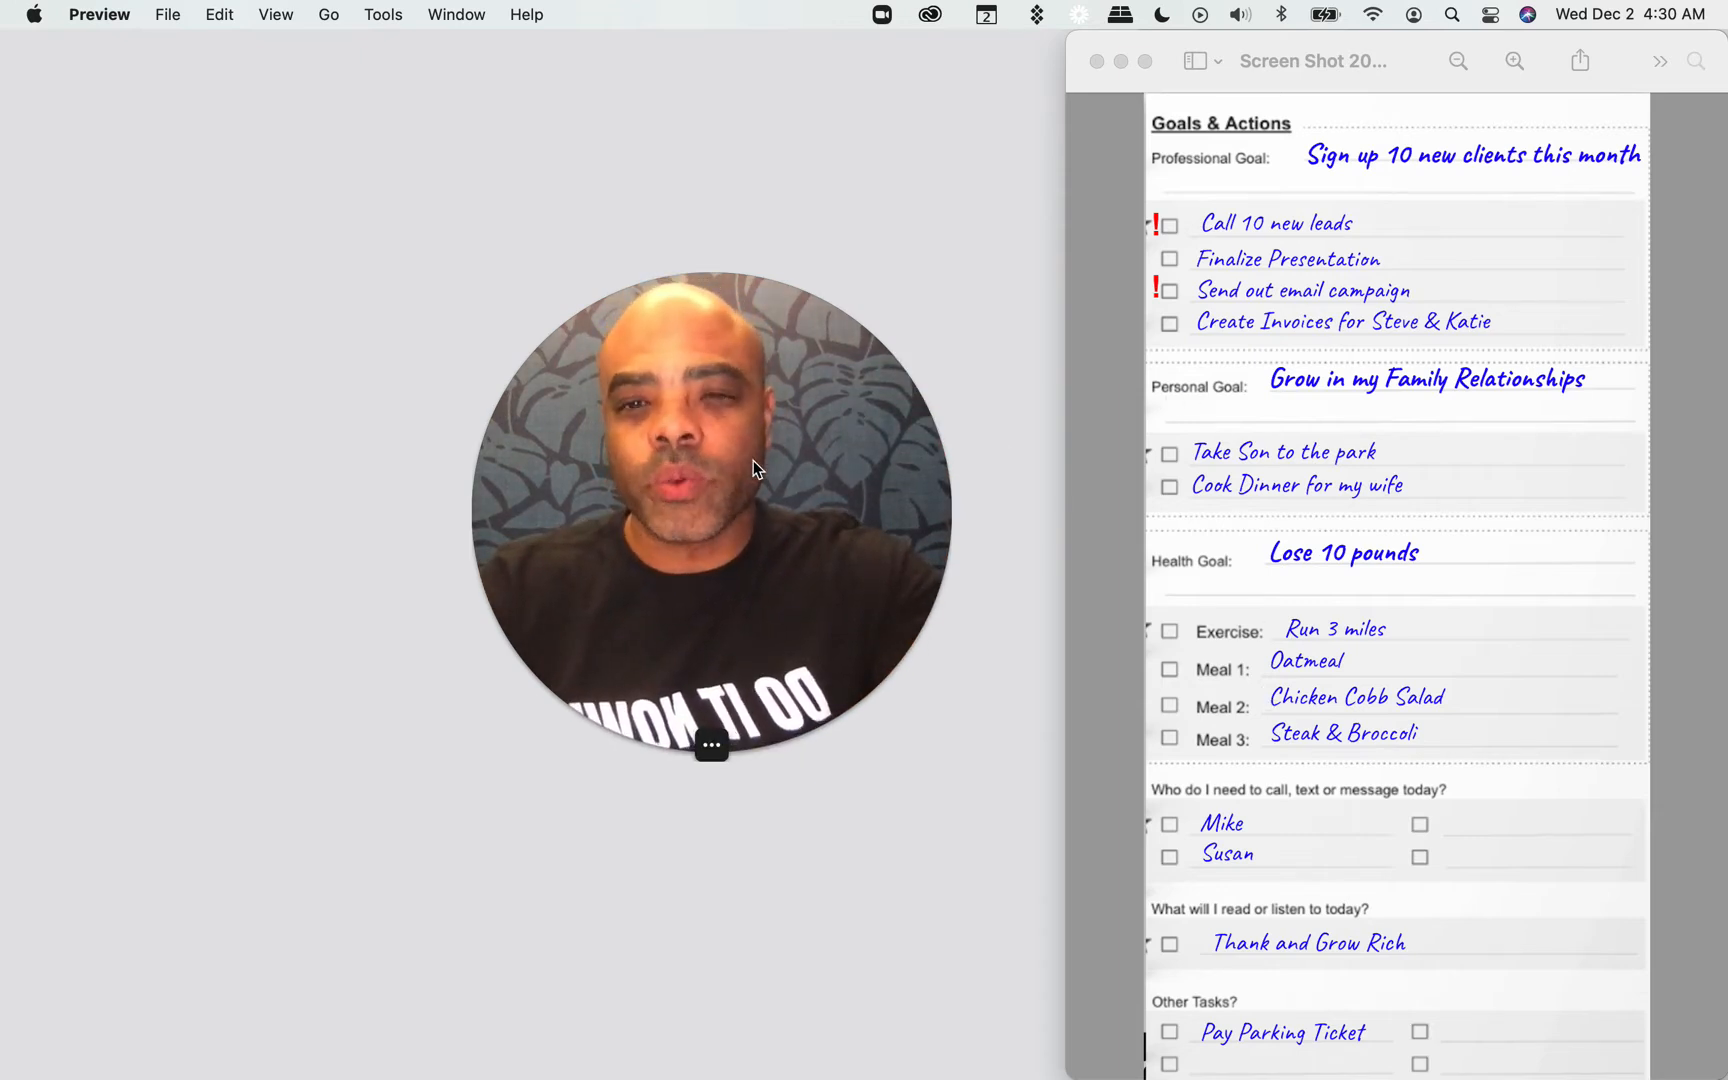
Step: Move the Goals & Actions sheet window toward the middle of the screen to make room for the calendar beside it
left_click_drag(662, 491, 316, 486)
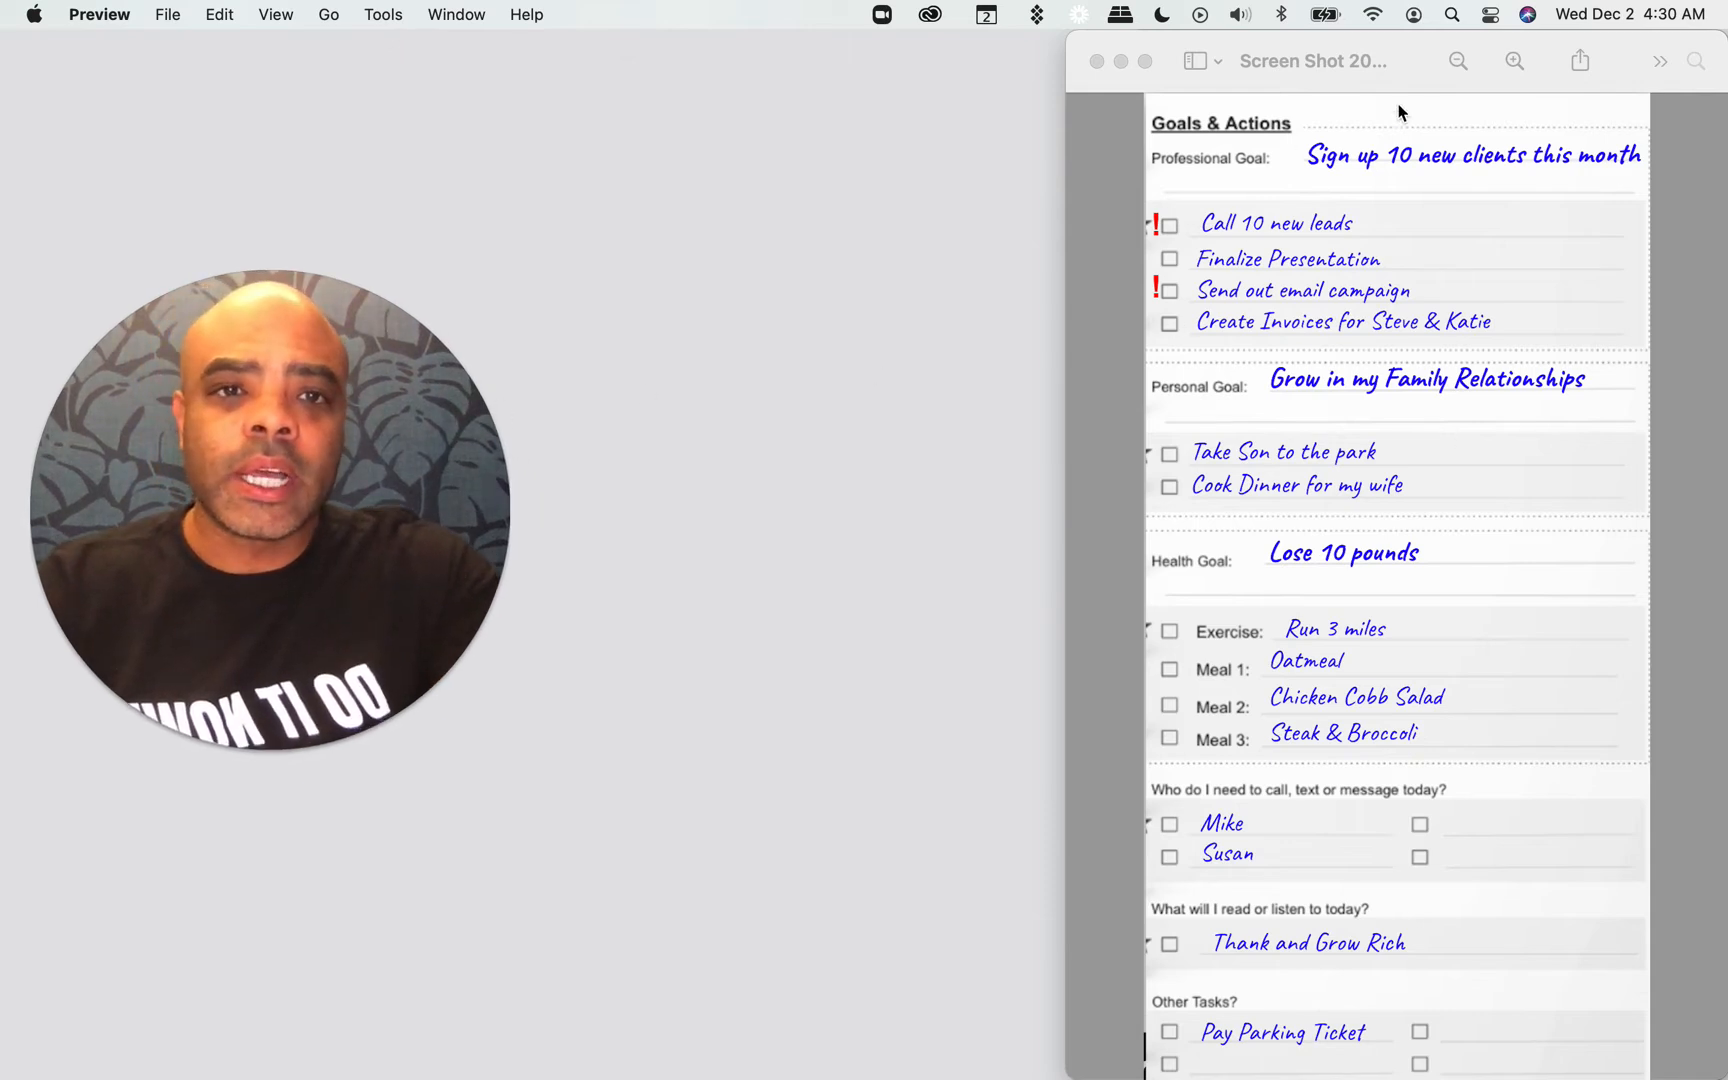
left_click(1082, 70)
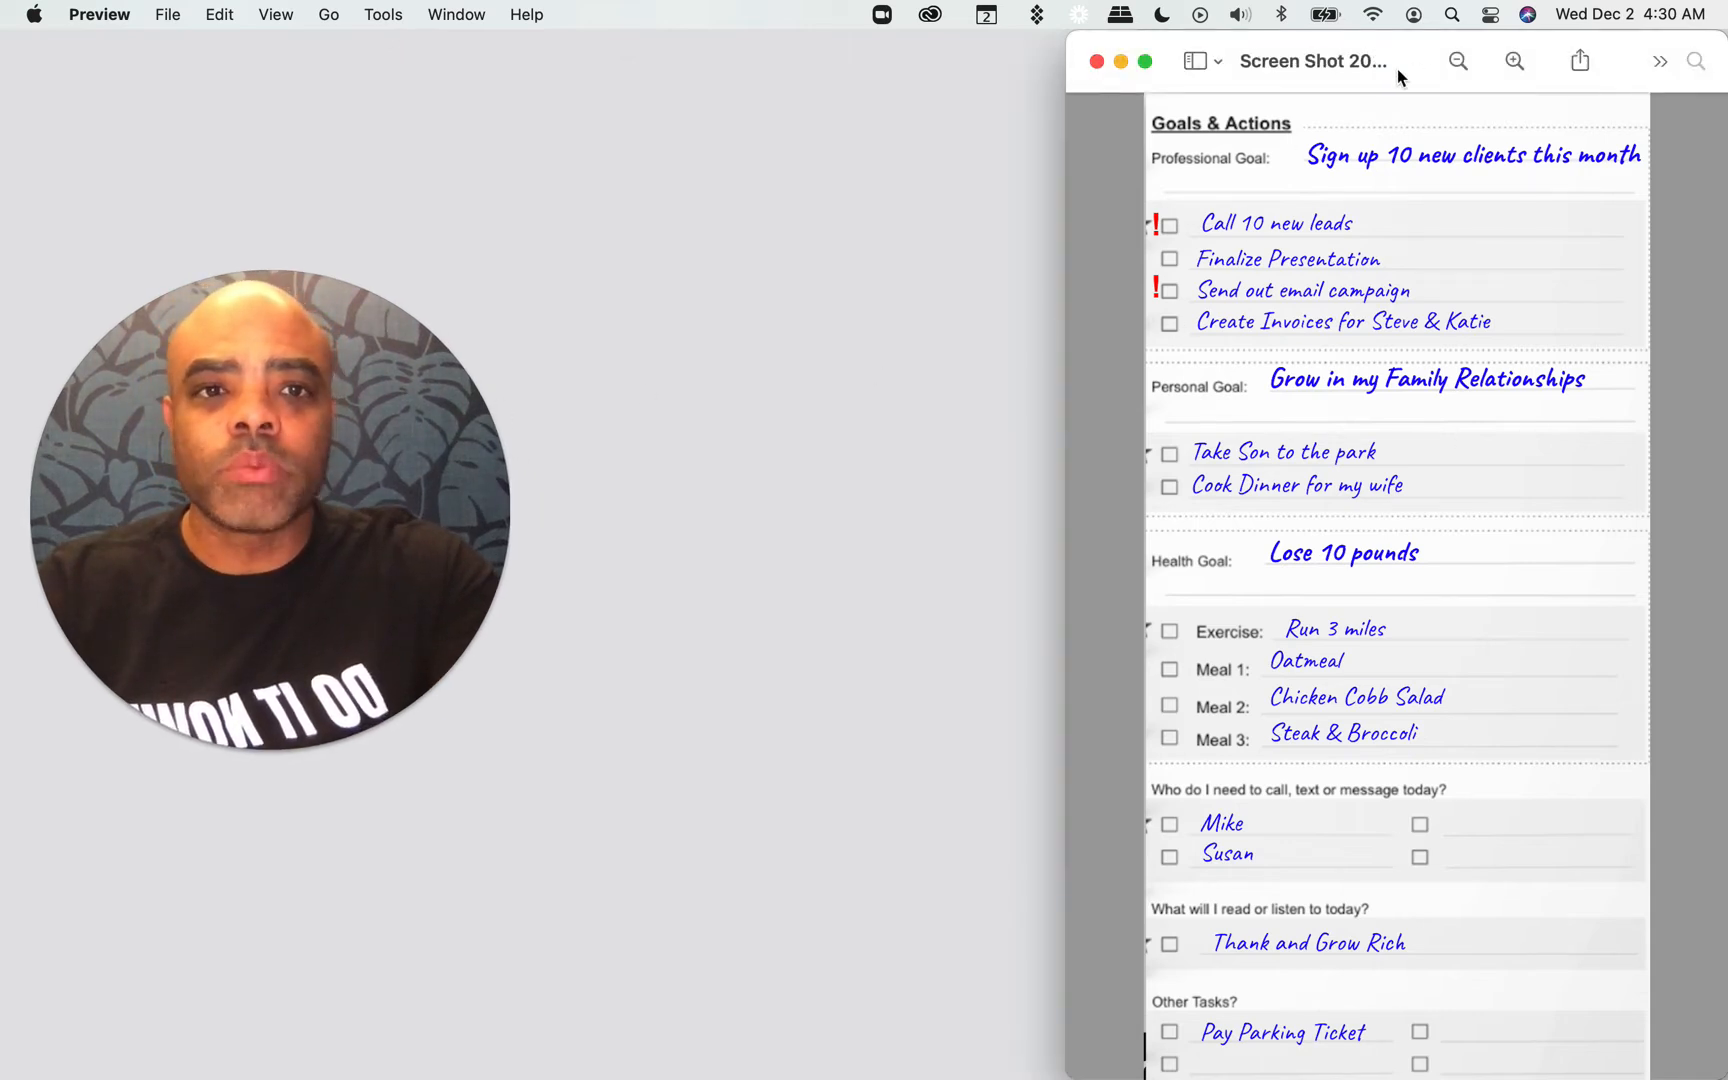
left_click_drag(1395, 87, 790, 100)
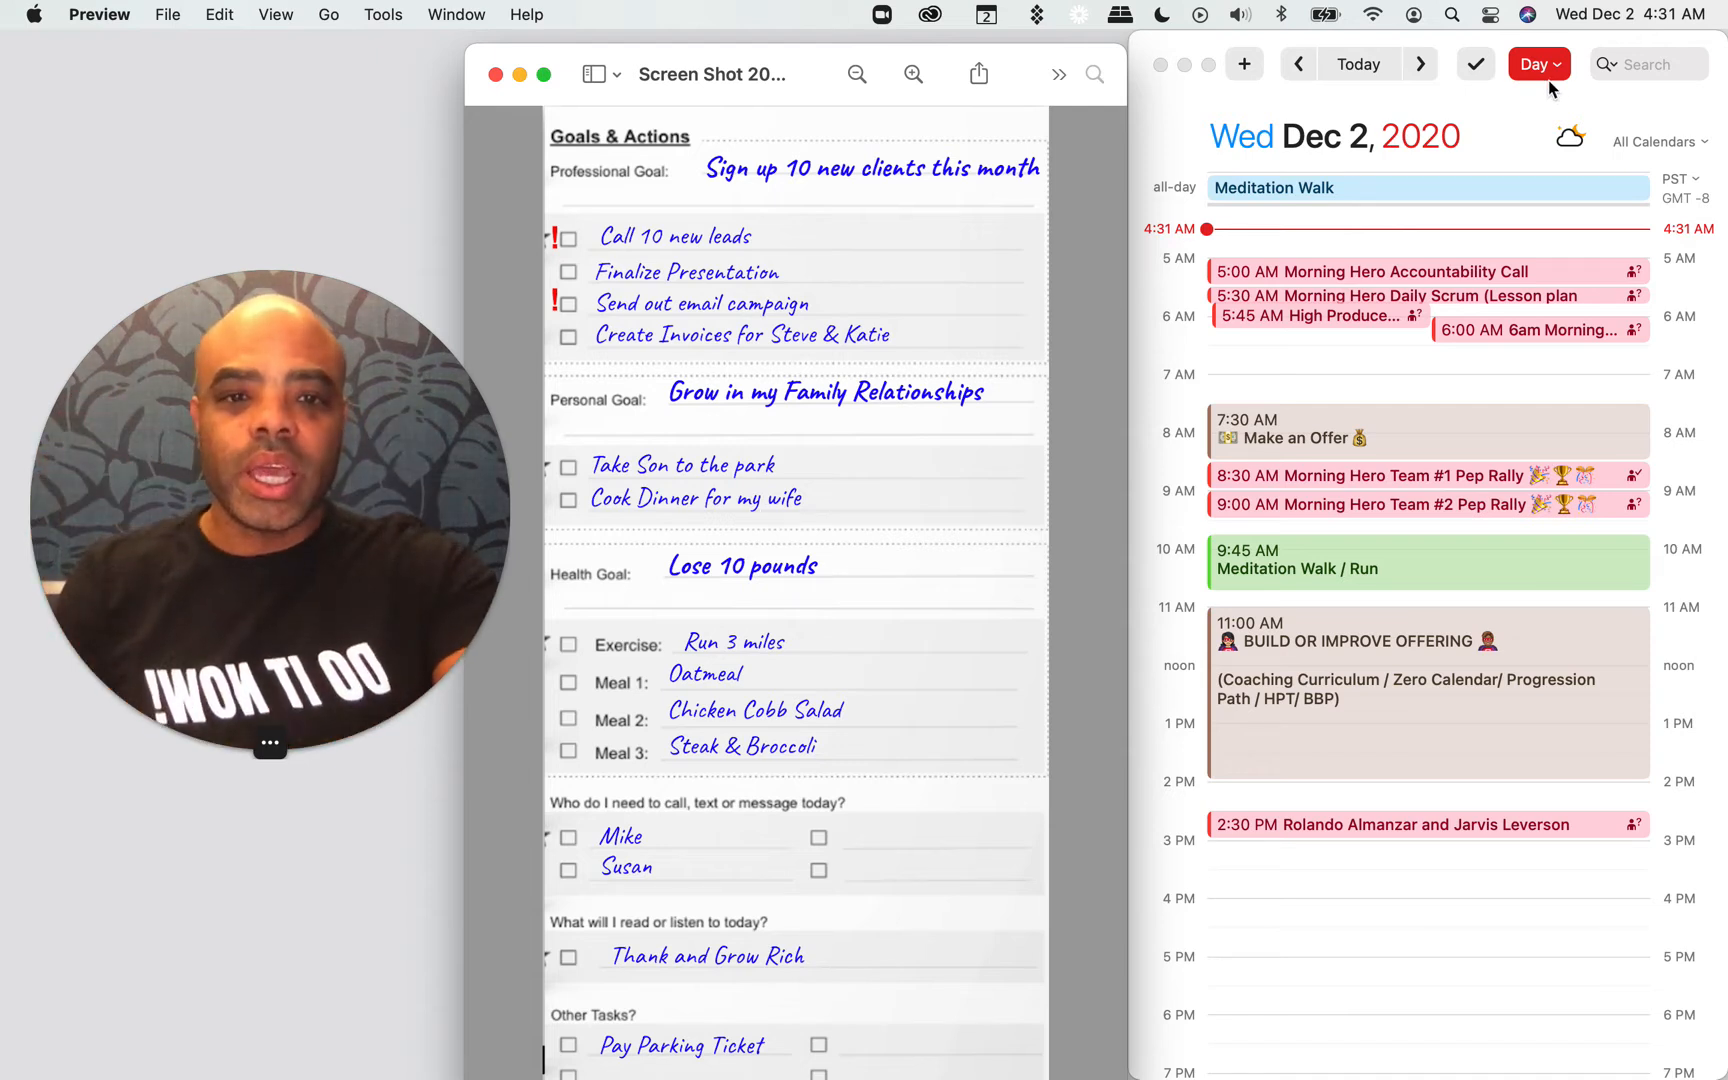
Step: Switch to Fantastical and go back in the day view to Saturday, November 28, 2020
left_click(1298, 75)
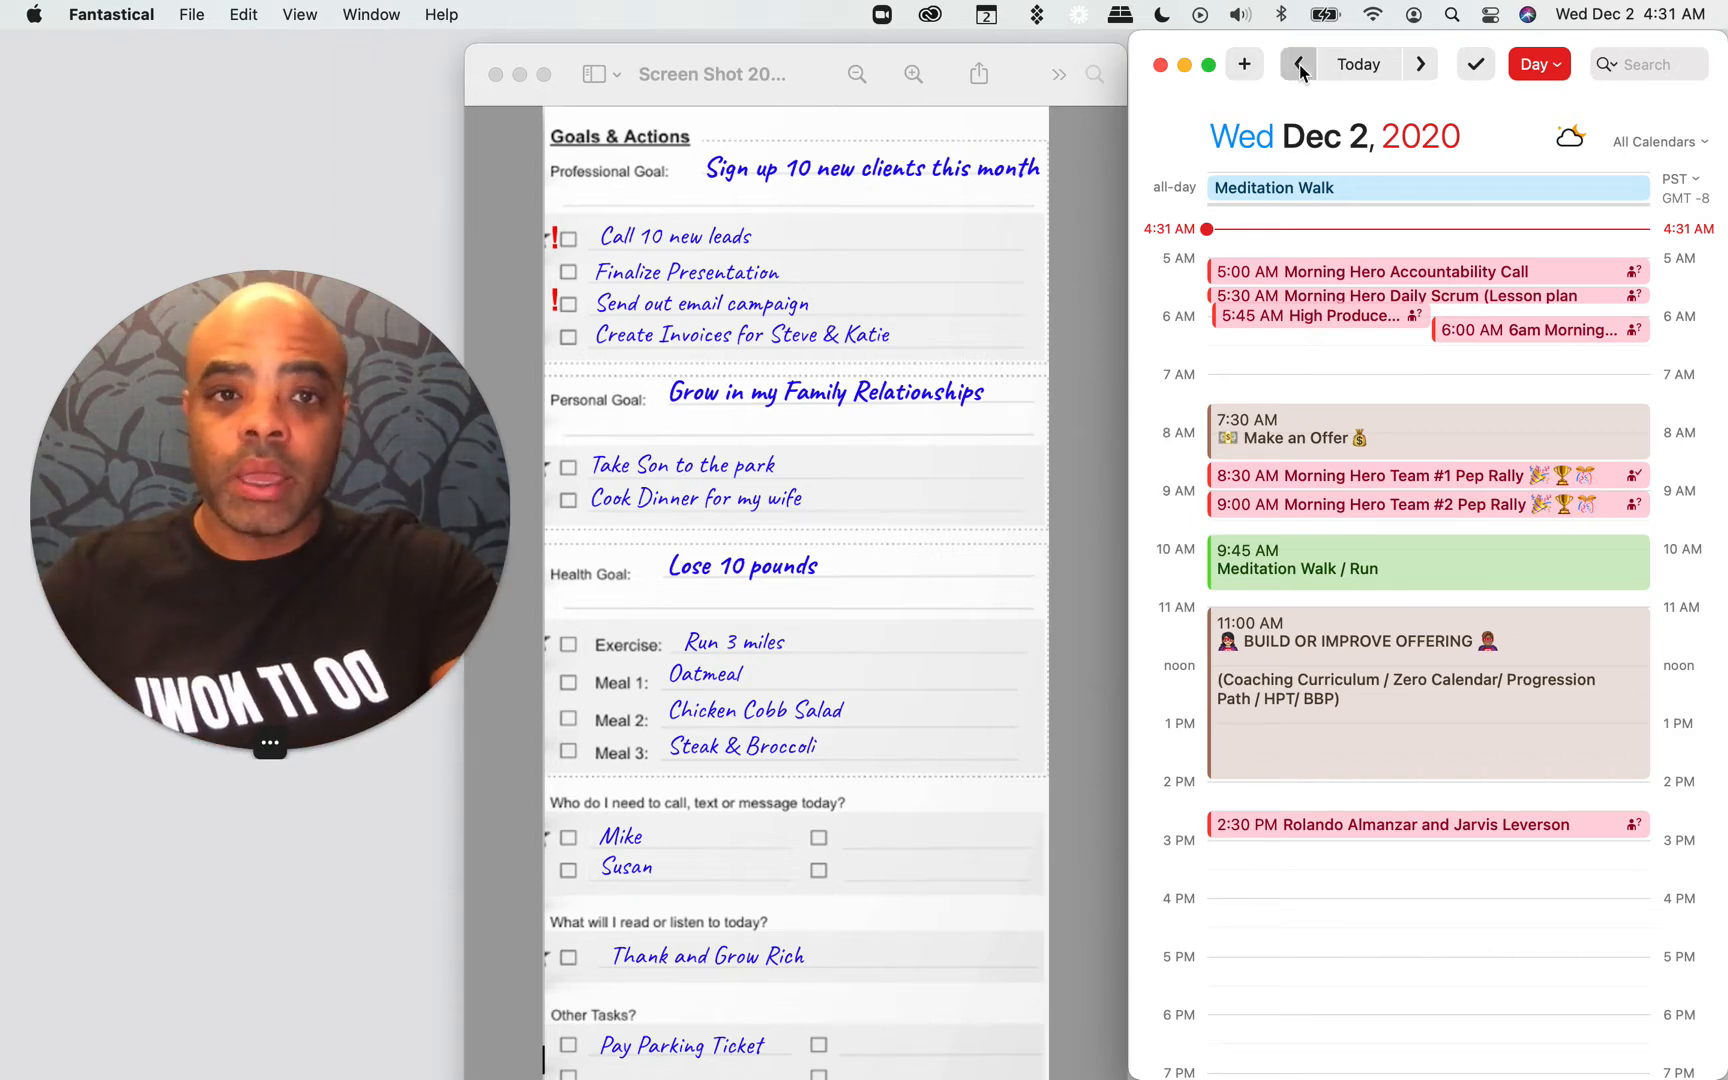
left_click(1299, 66)
left_click(1299, 66)
left_click(1299, 66)
left_click(1299, 66)
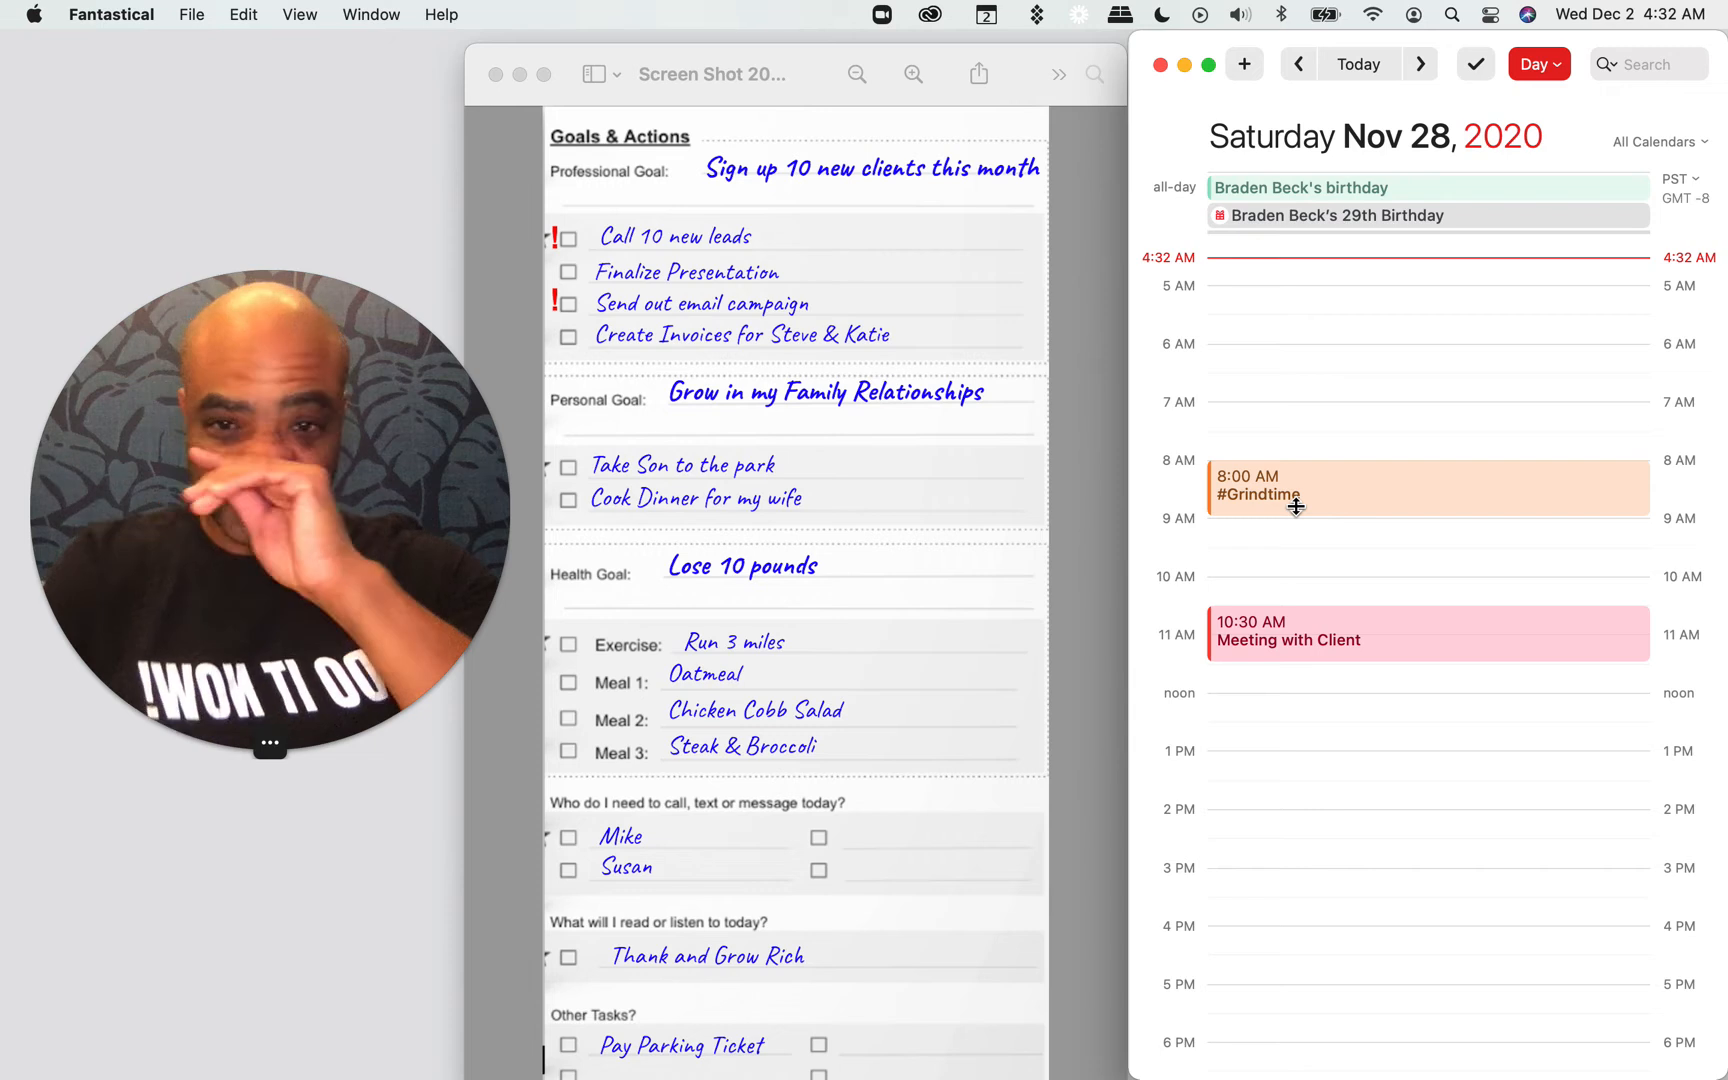
Step: Add a "Wake Up & Ramp UP" event from 5:00 to 5:30 AM in the Personal Time calendar
double_click(1274, 294)
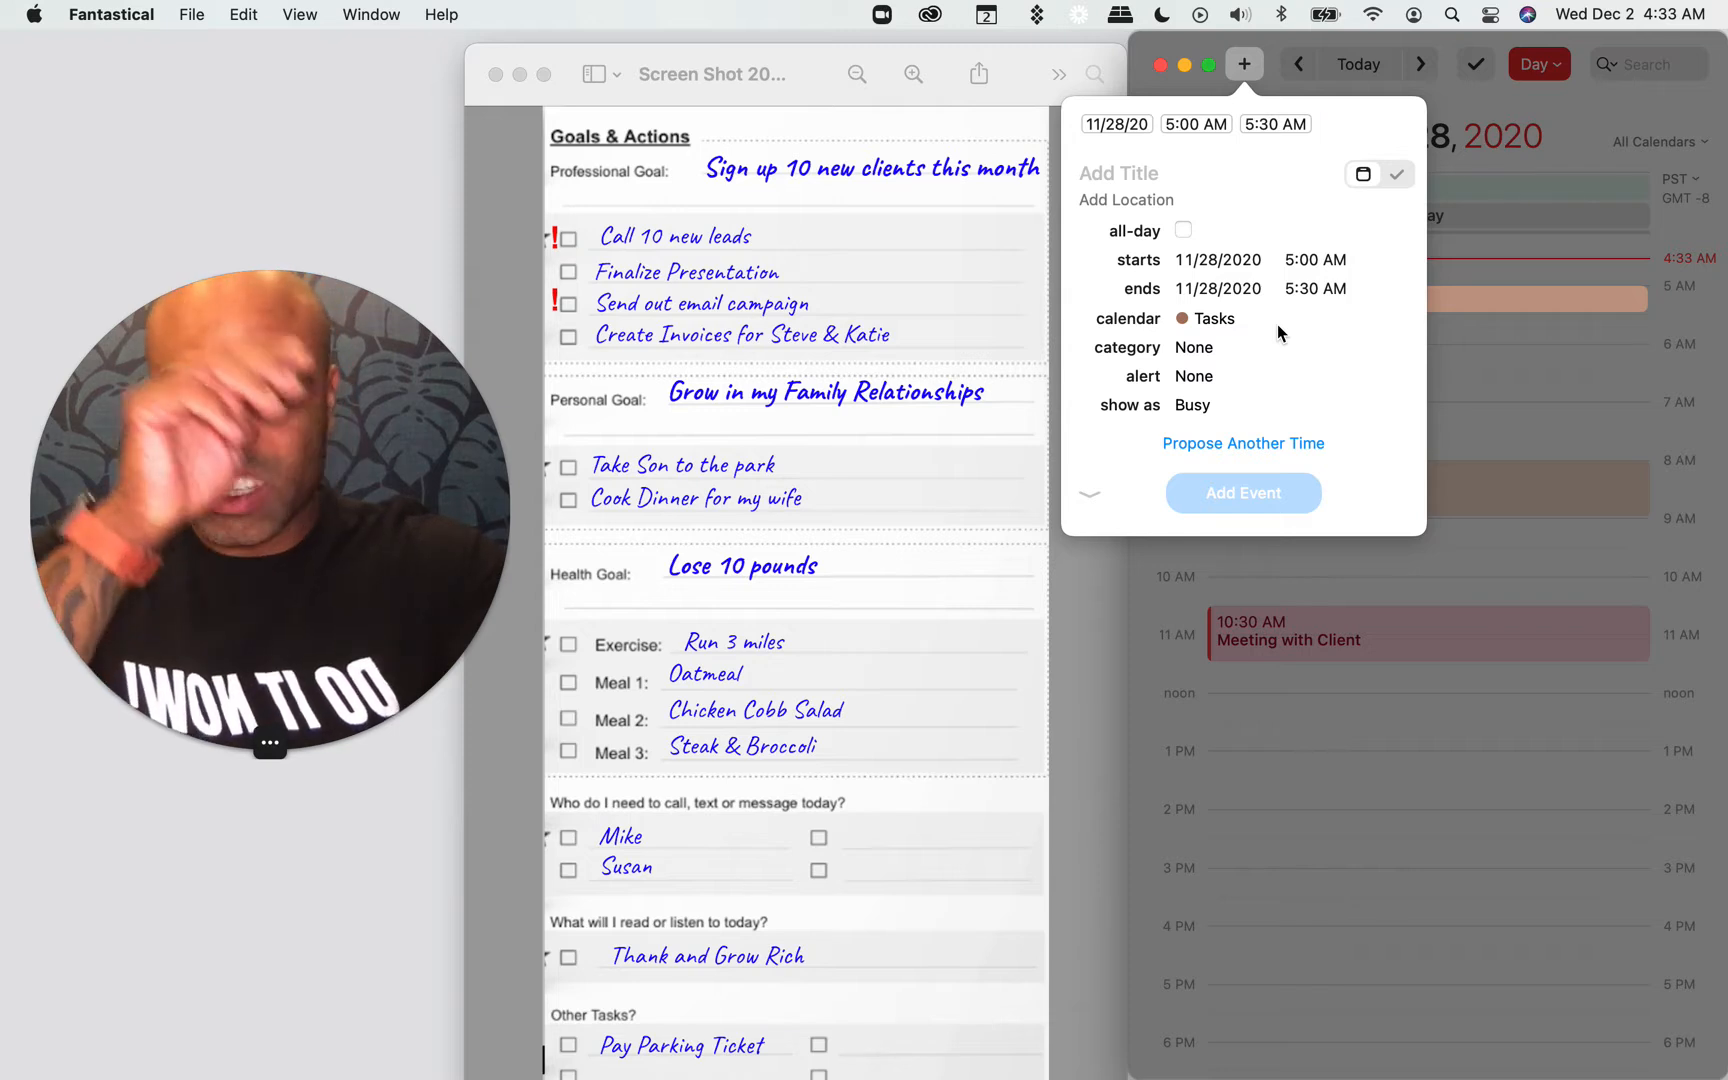
type("Wake Up")
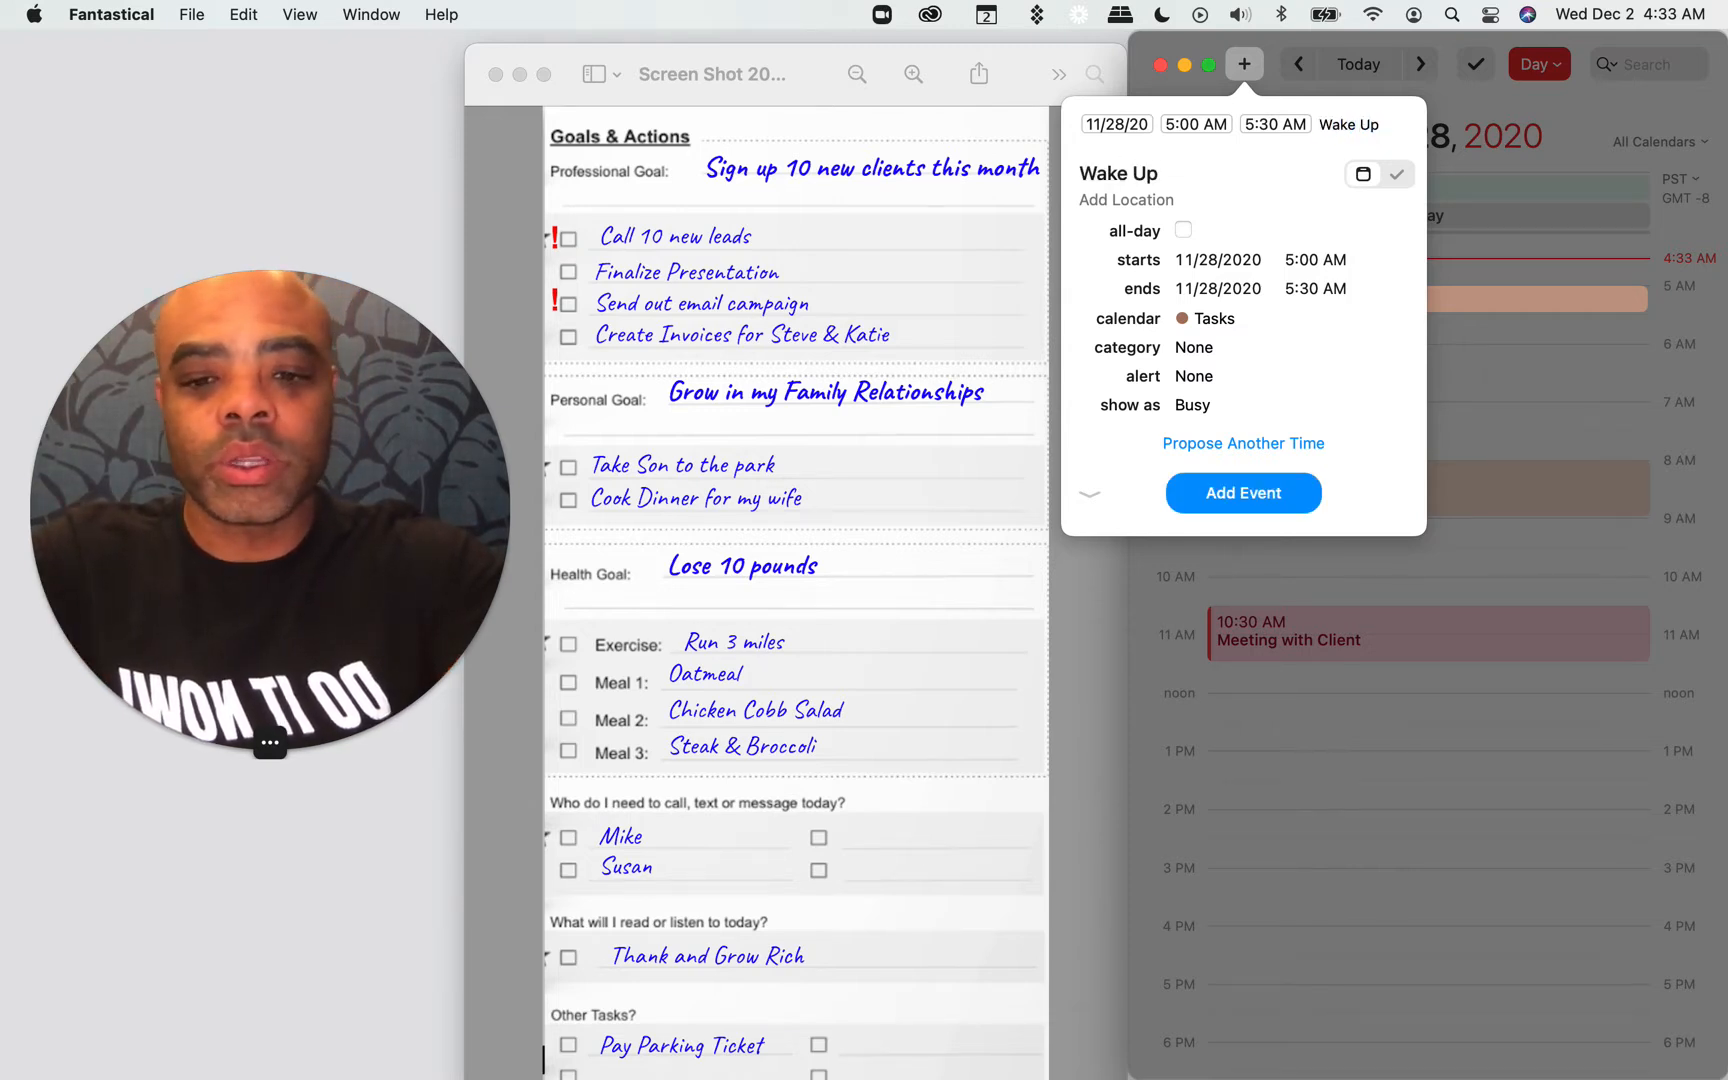
type(" & Ramp")
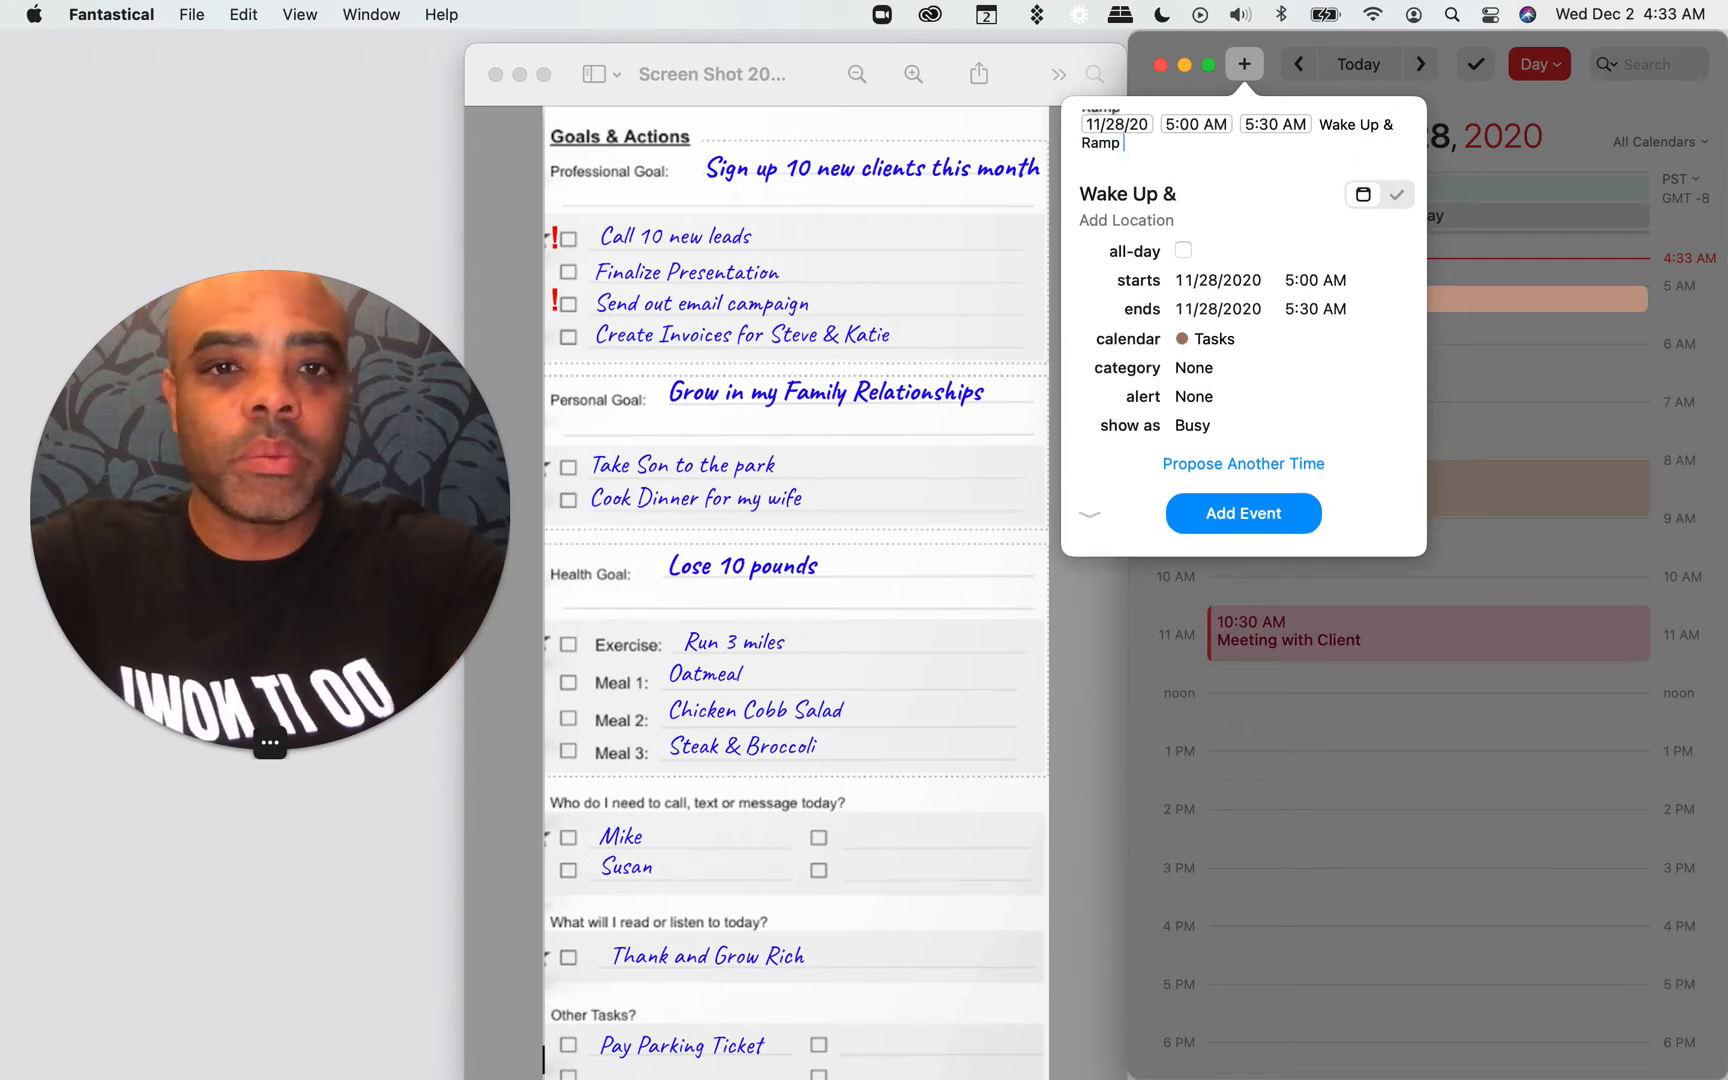
type(" UP/Personal Time")
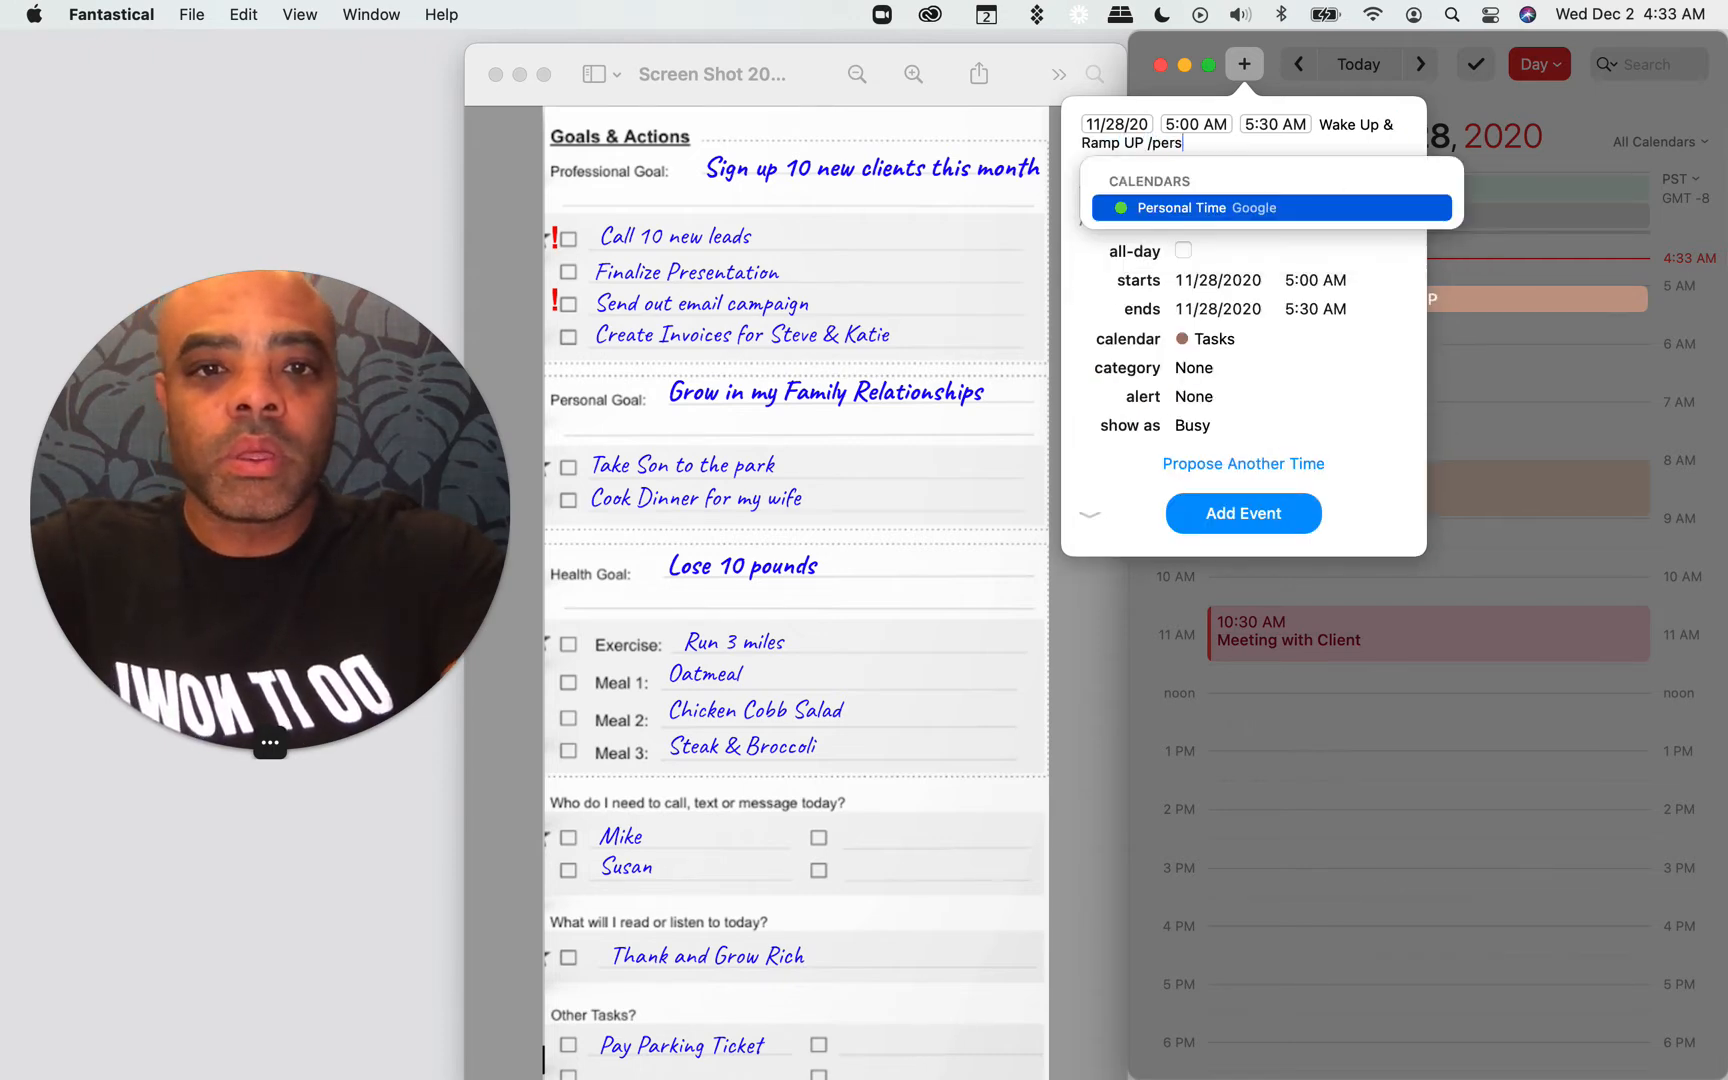
key("Return")
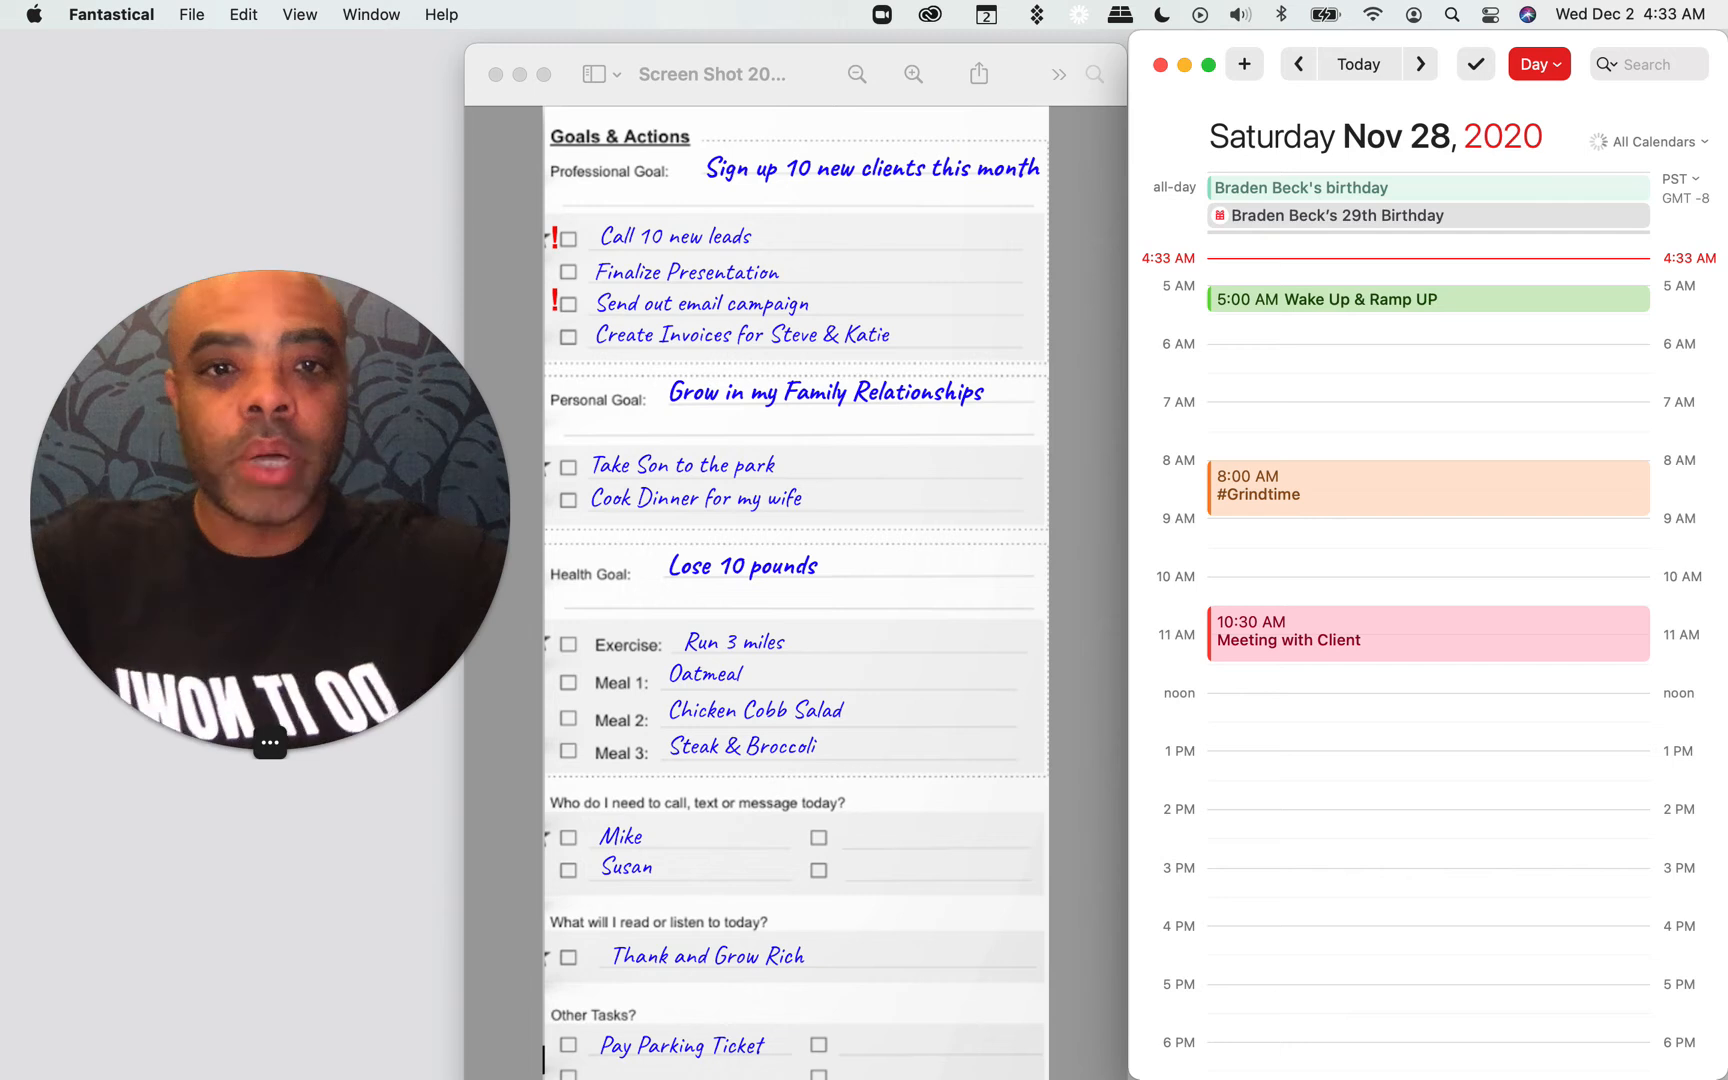
Step: Add a "Méditation Walk" event from 5:30 to 6:00 AM in the Personal Time calendar
double_click(1263, 326)
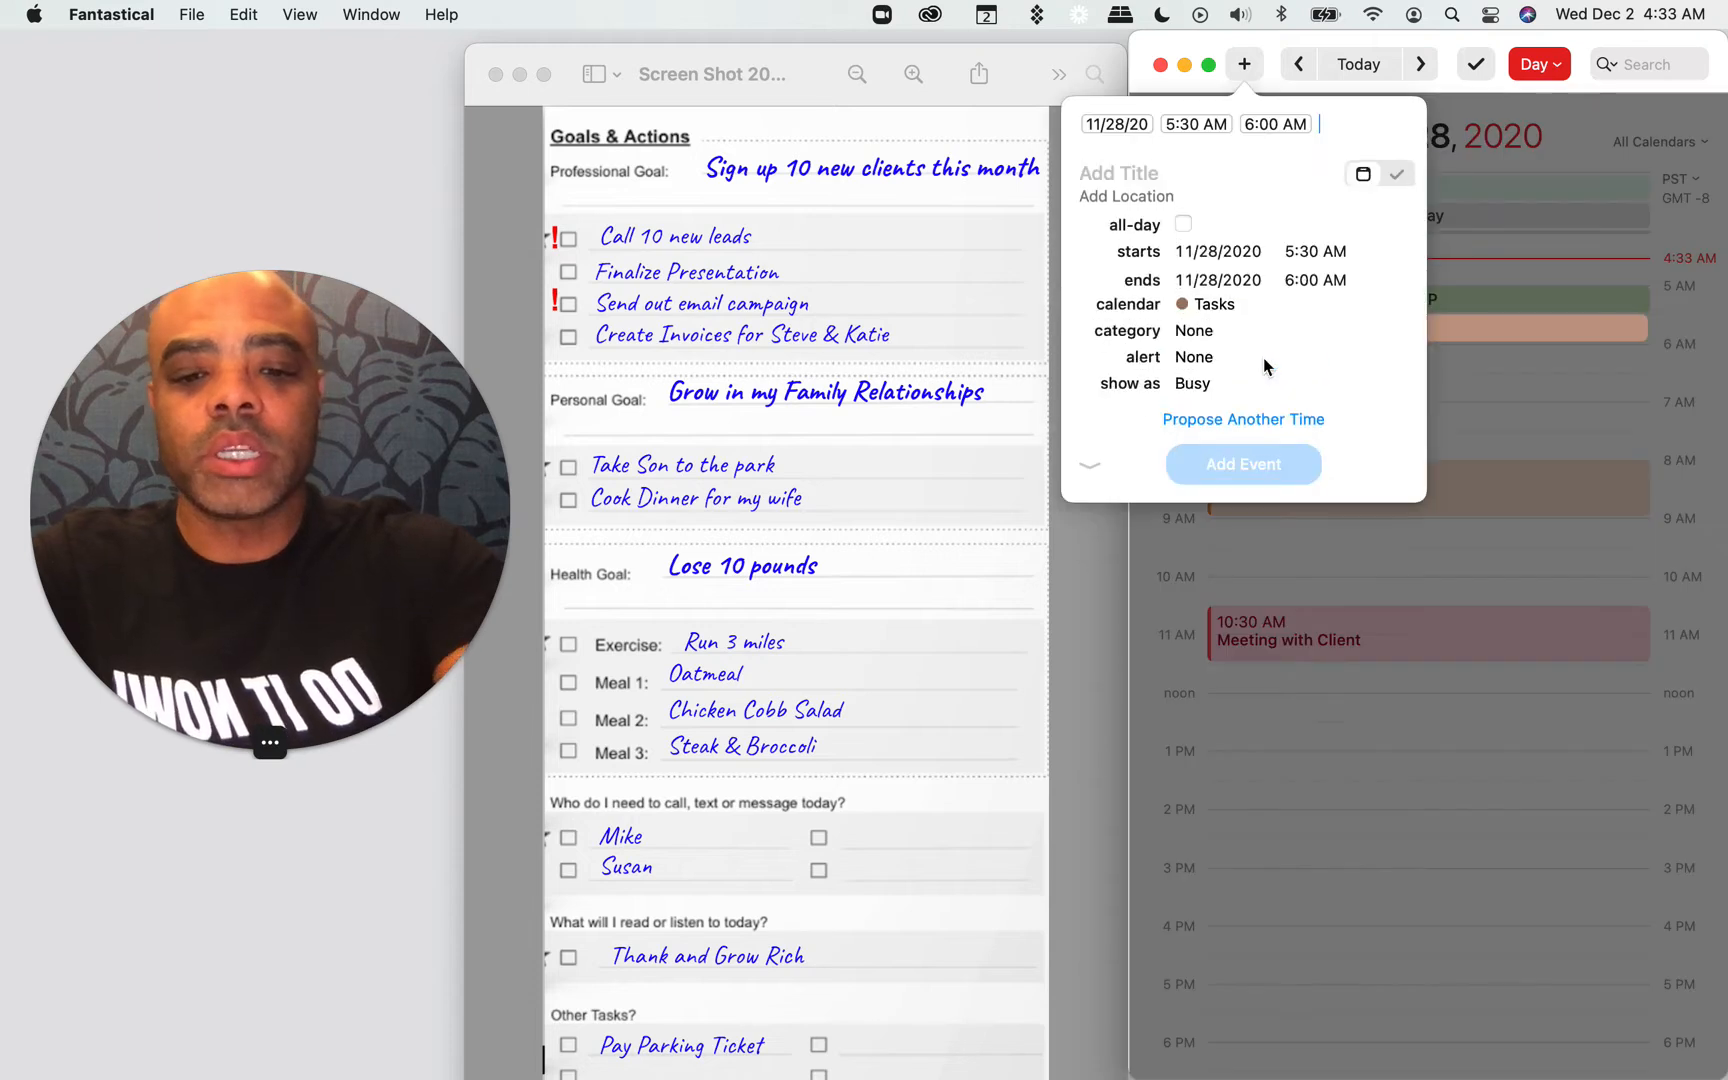
type("Meditationn Wa")
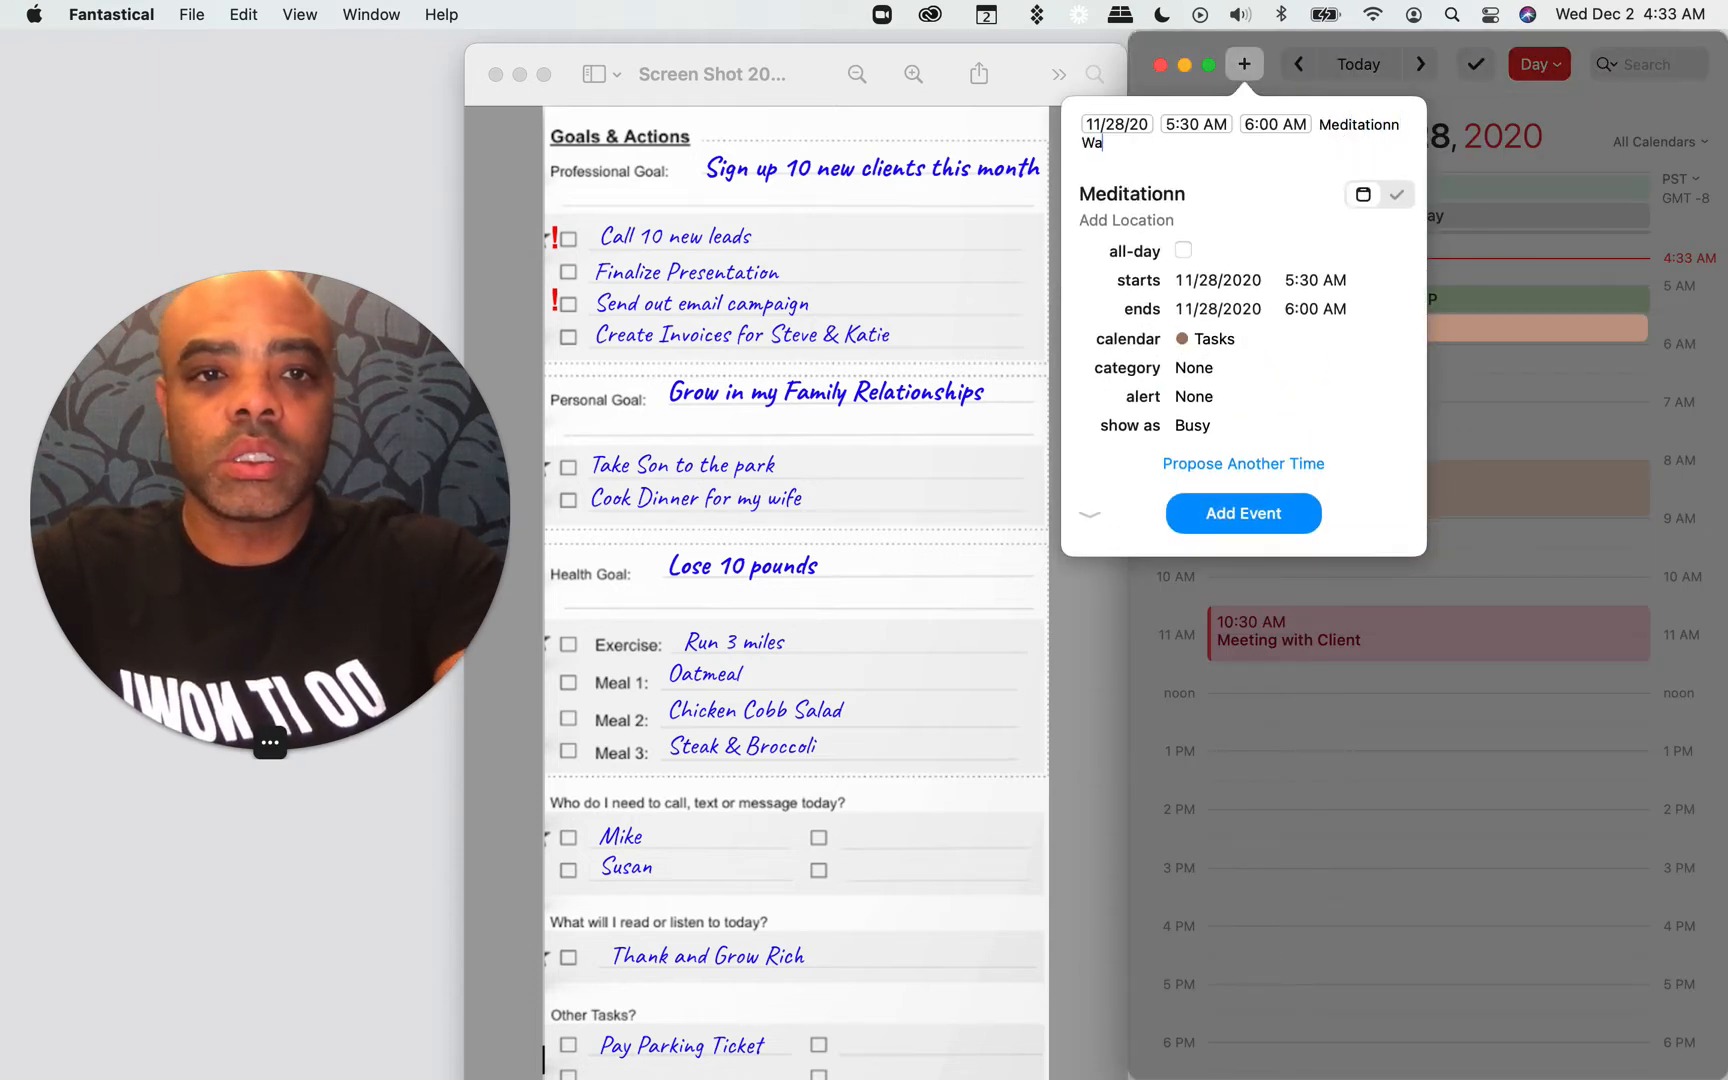
type("lk")
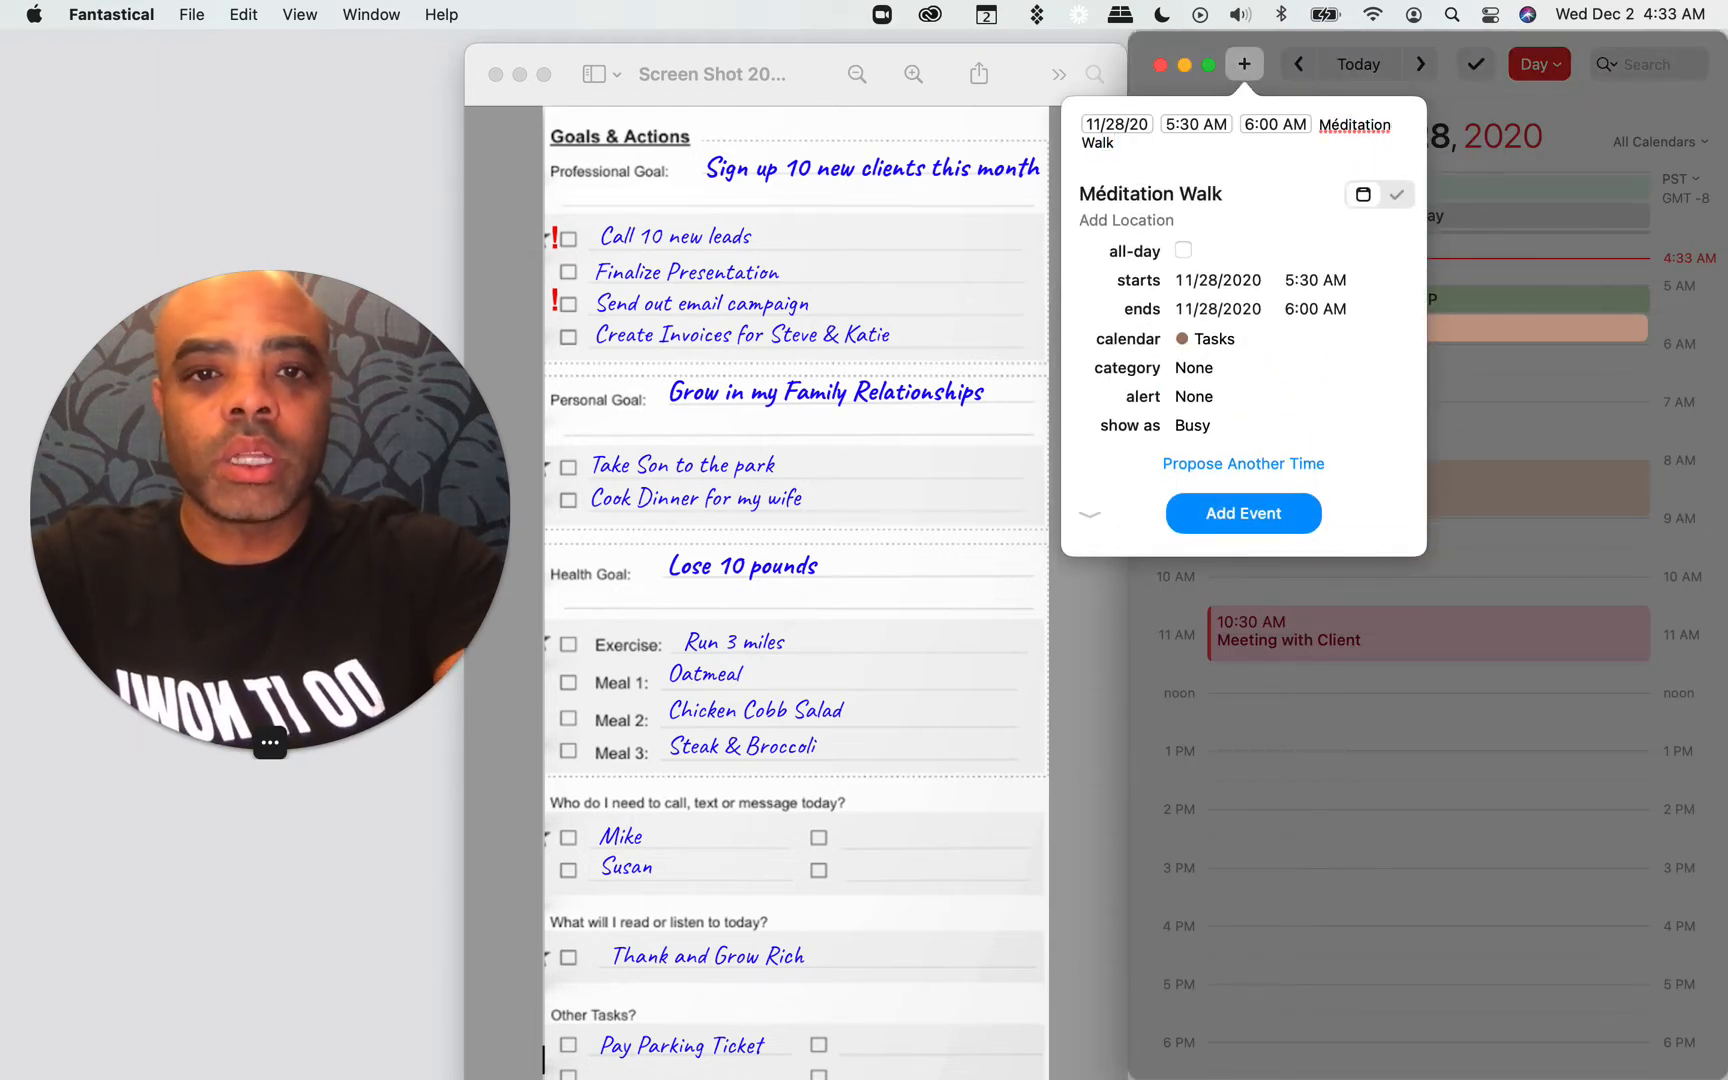
type(" /p")
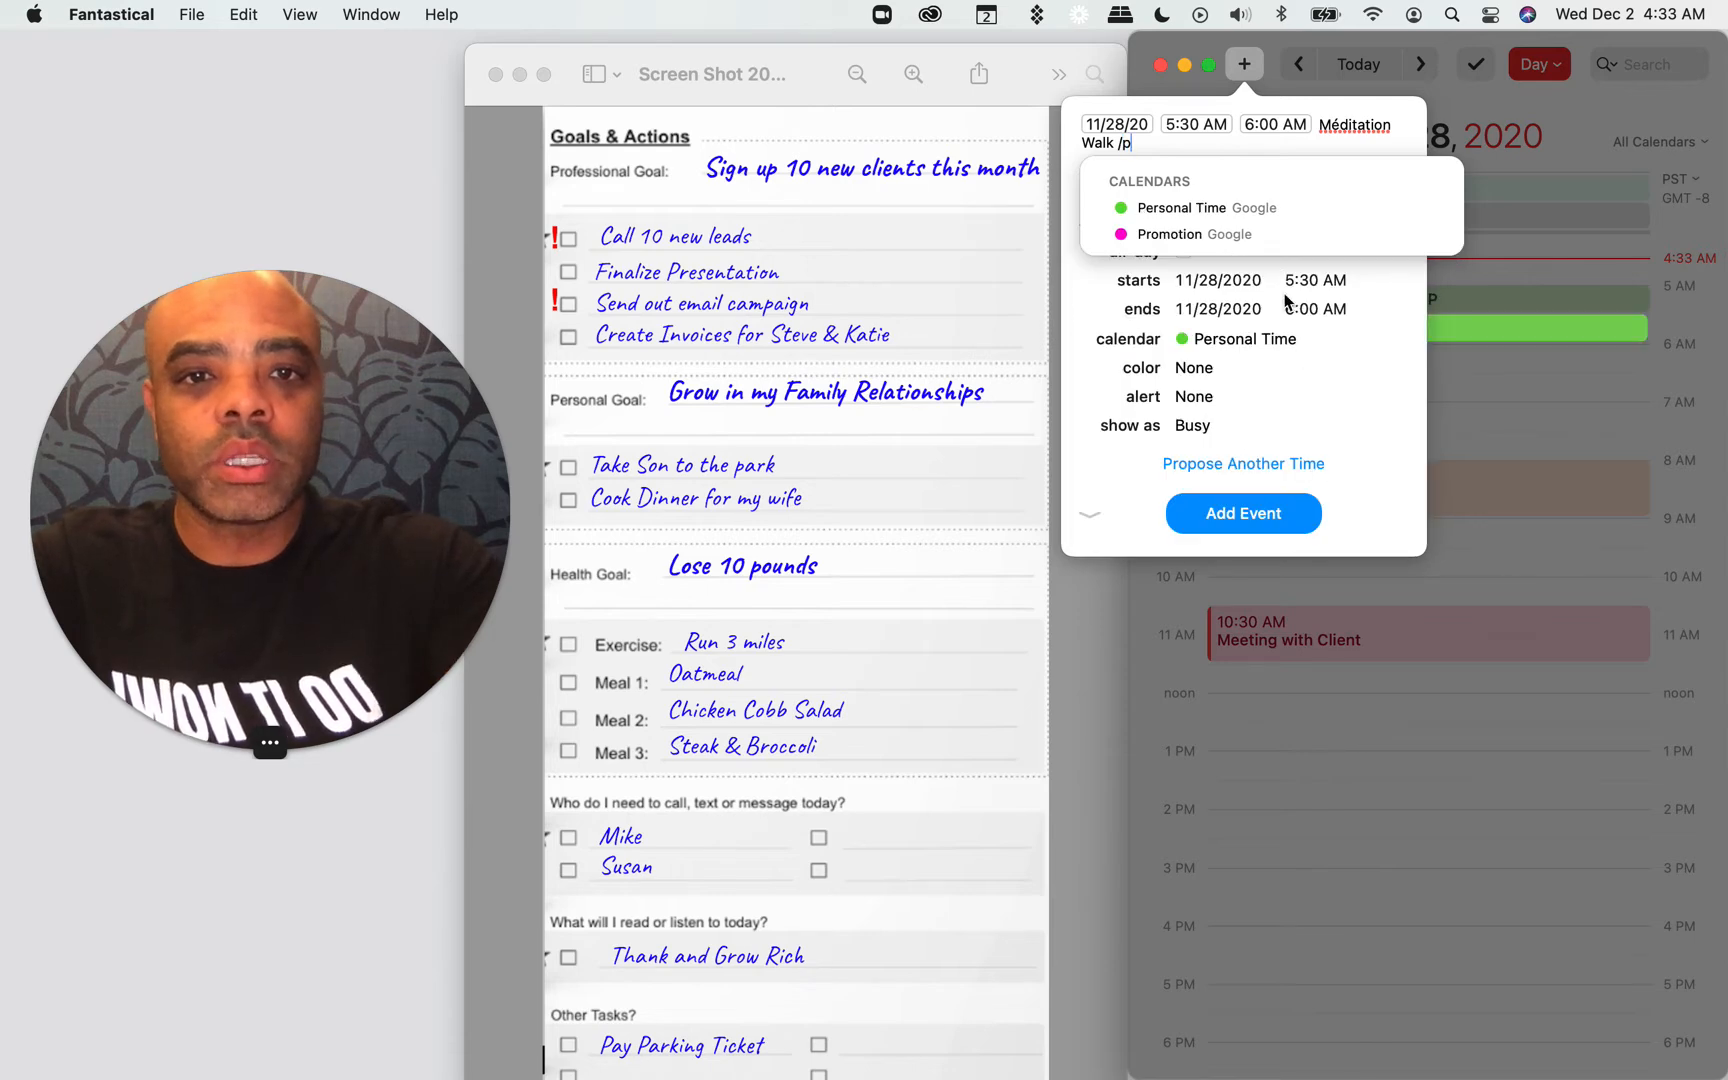
left_click(1263, 215)
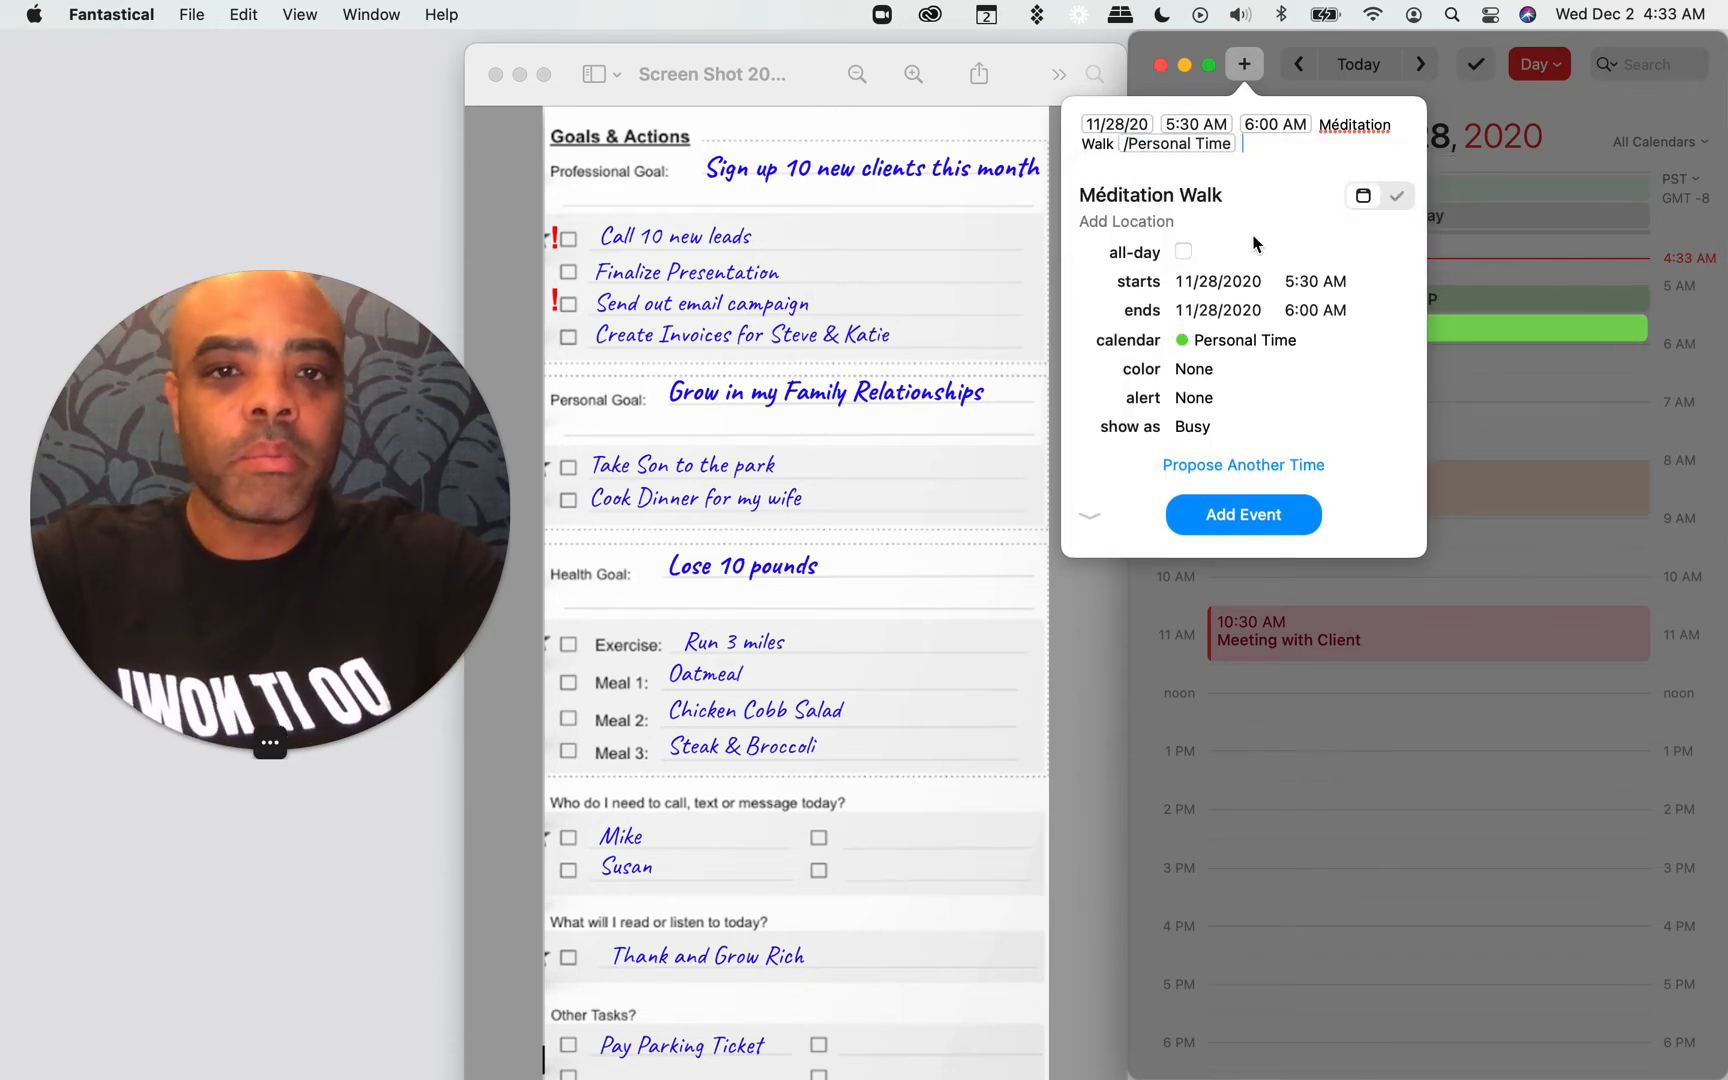
key("Return")
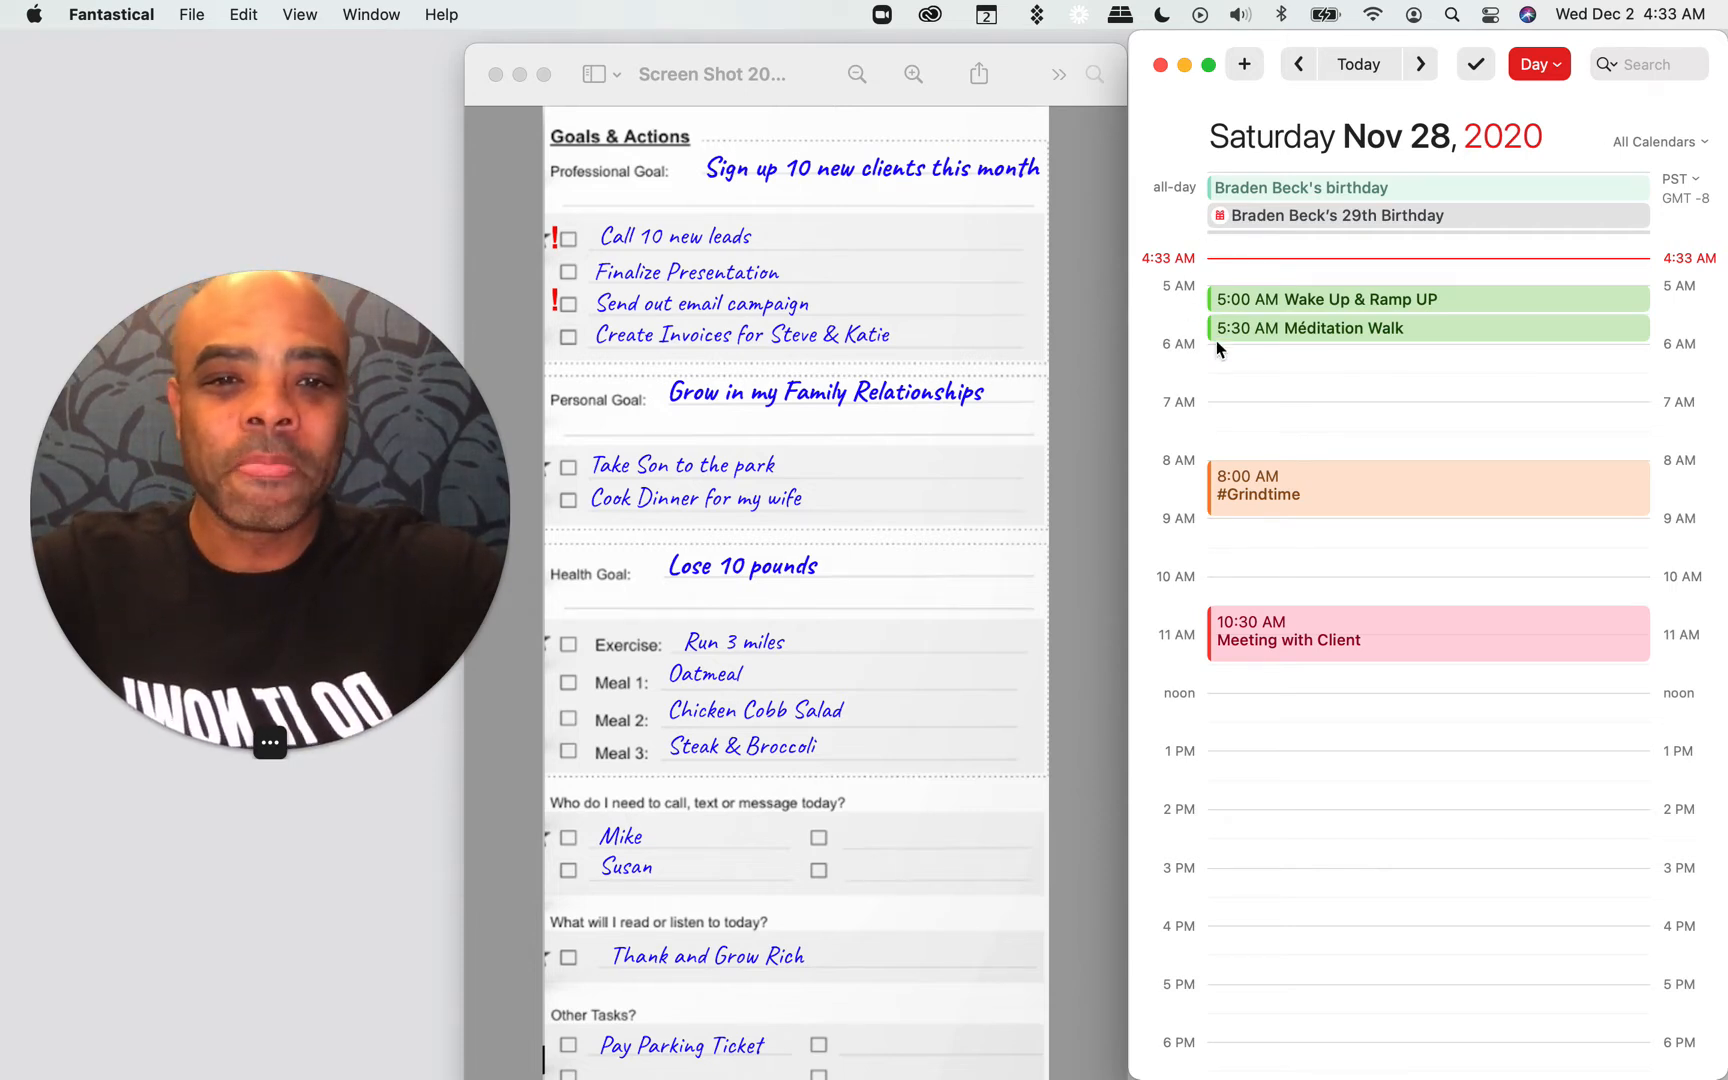
Step: Add a "Zero Calendar" event from 6:00 to 6:30 AM in the Personal Time calendar
left_click_drag(1250, 350, 1256, 390)
type("Zer")
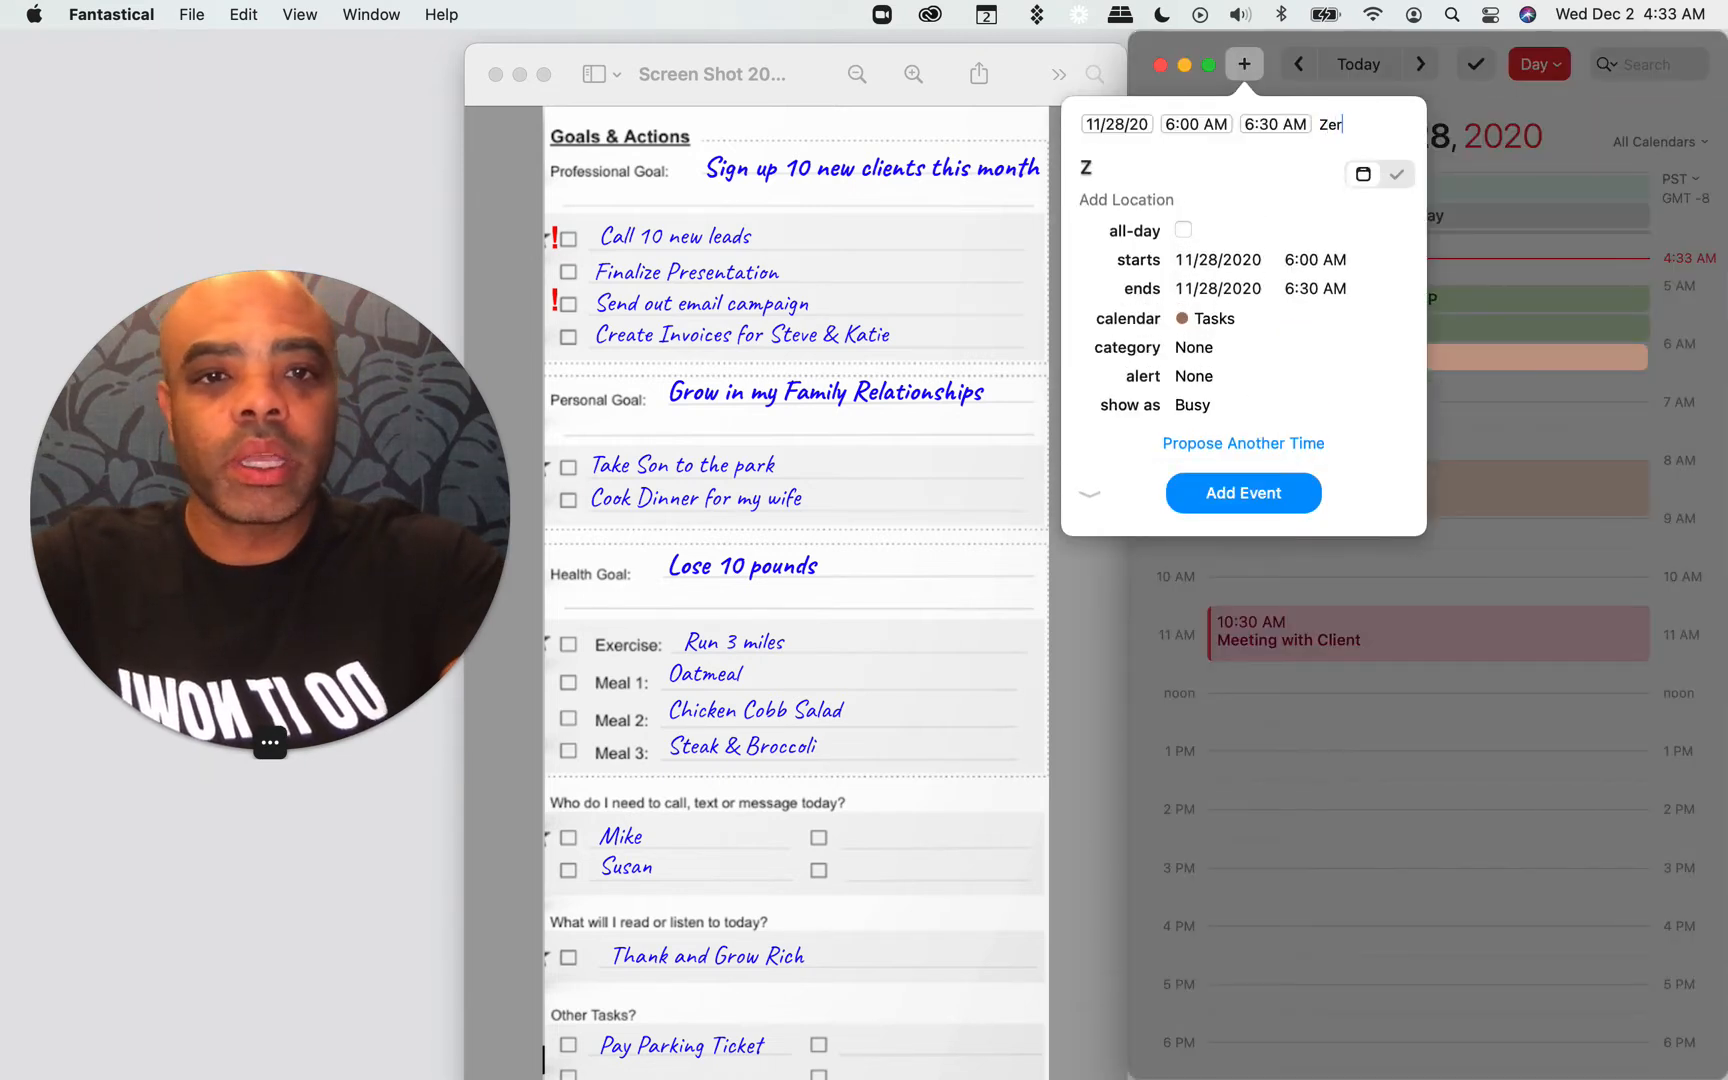
type("o Calendnar")
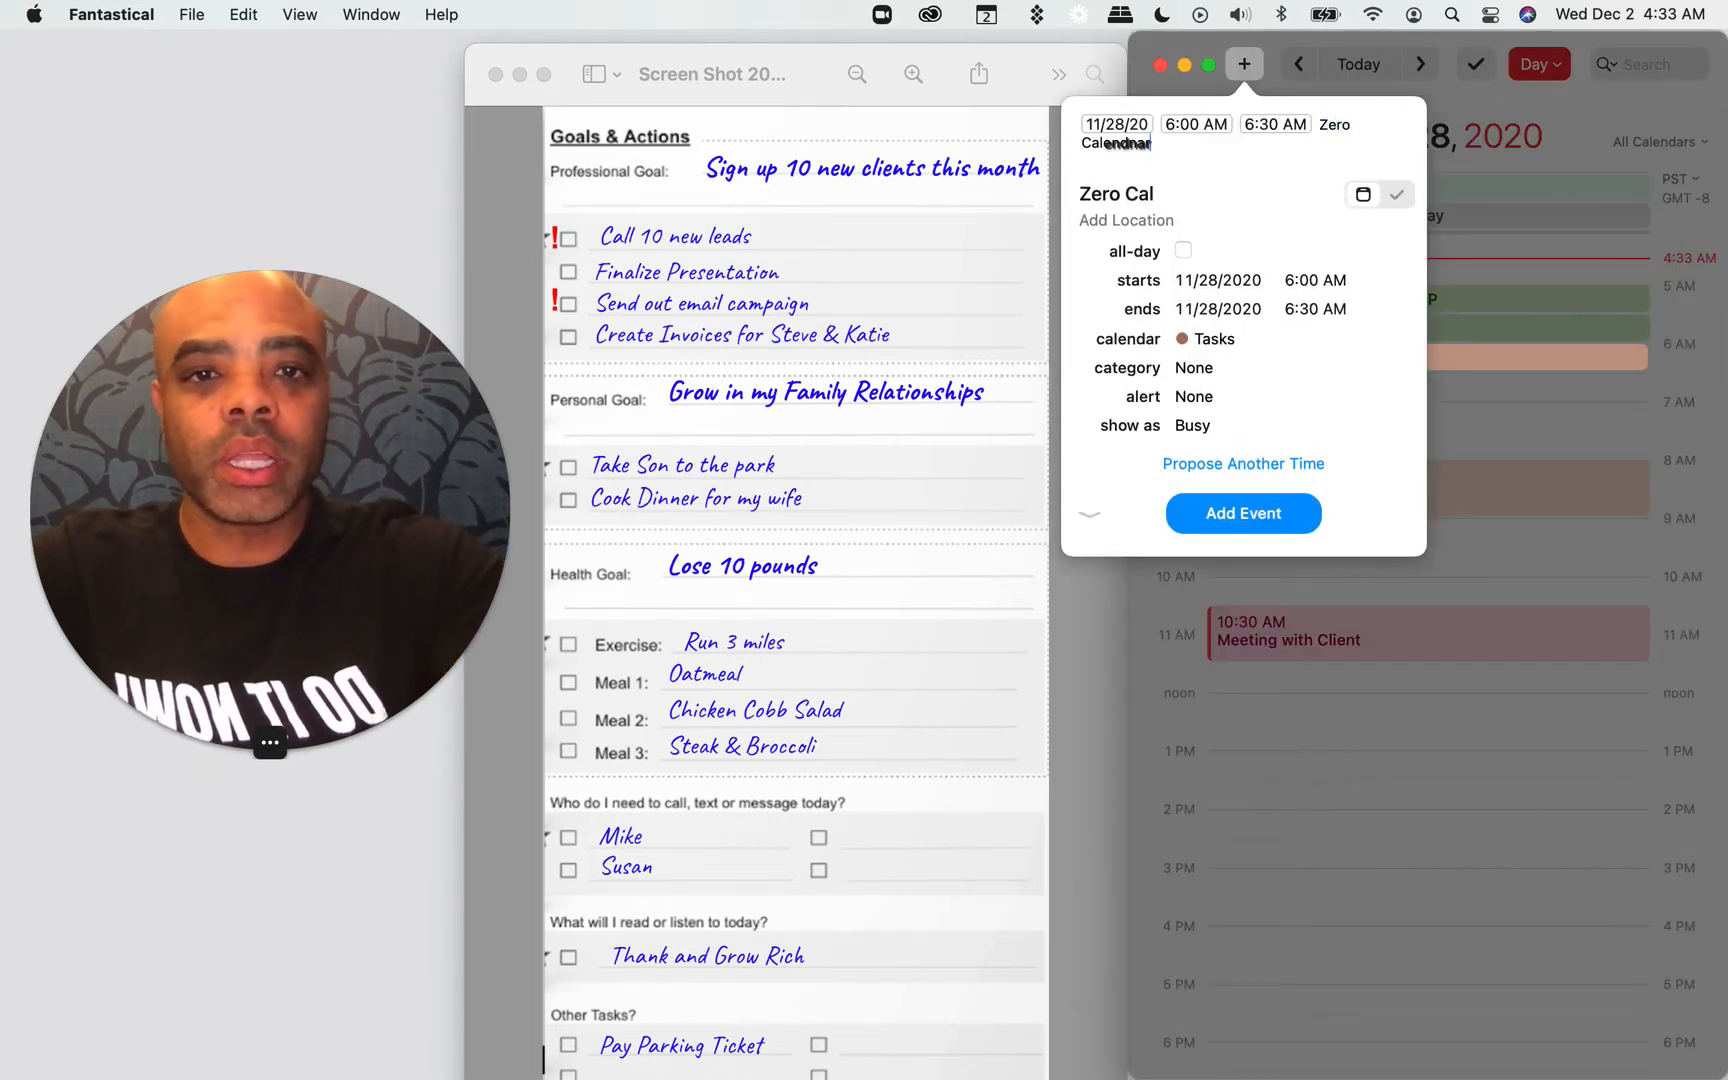
key("BackSpace")
key("BackSpace")
key("BackSpace")
type("ar /p")
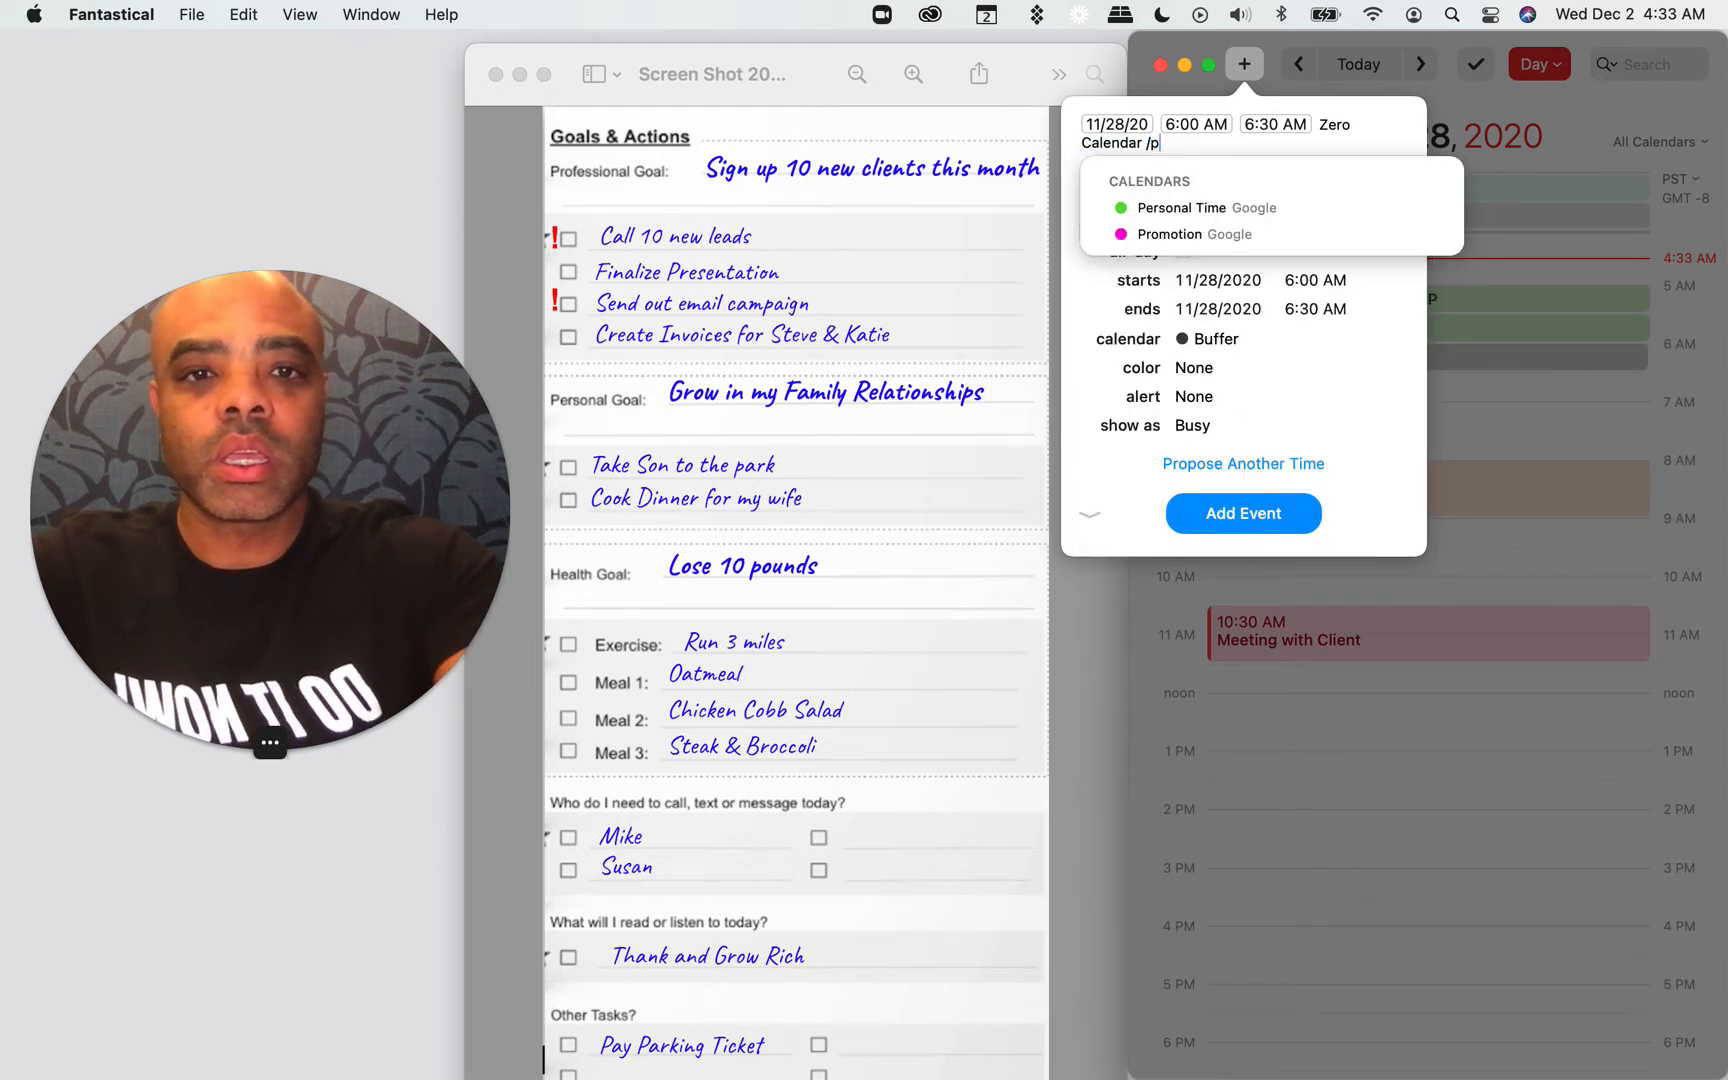
type("esr=")
key("BackSpace")
key("BackSpace")
key("BackSpace")
key("BackSpace")
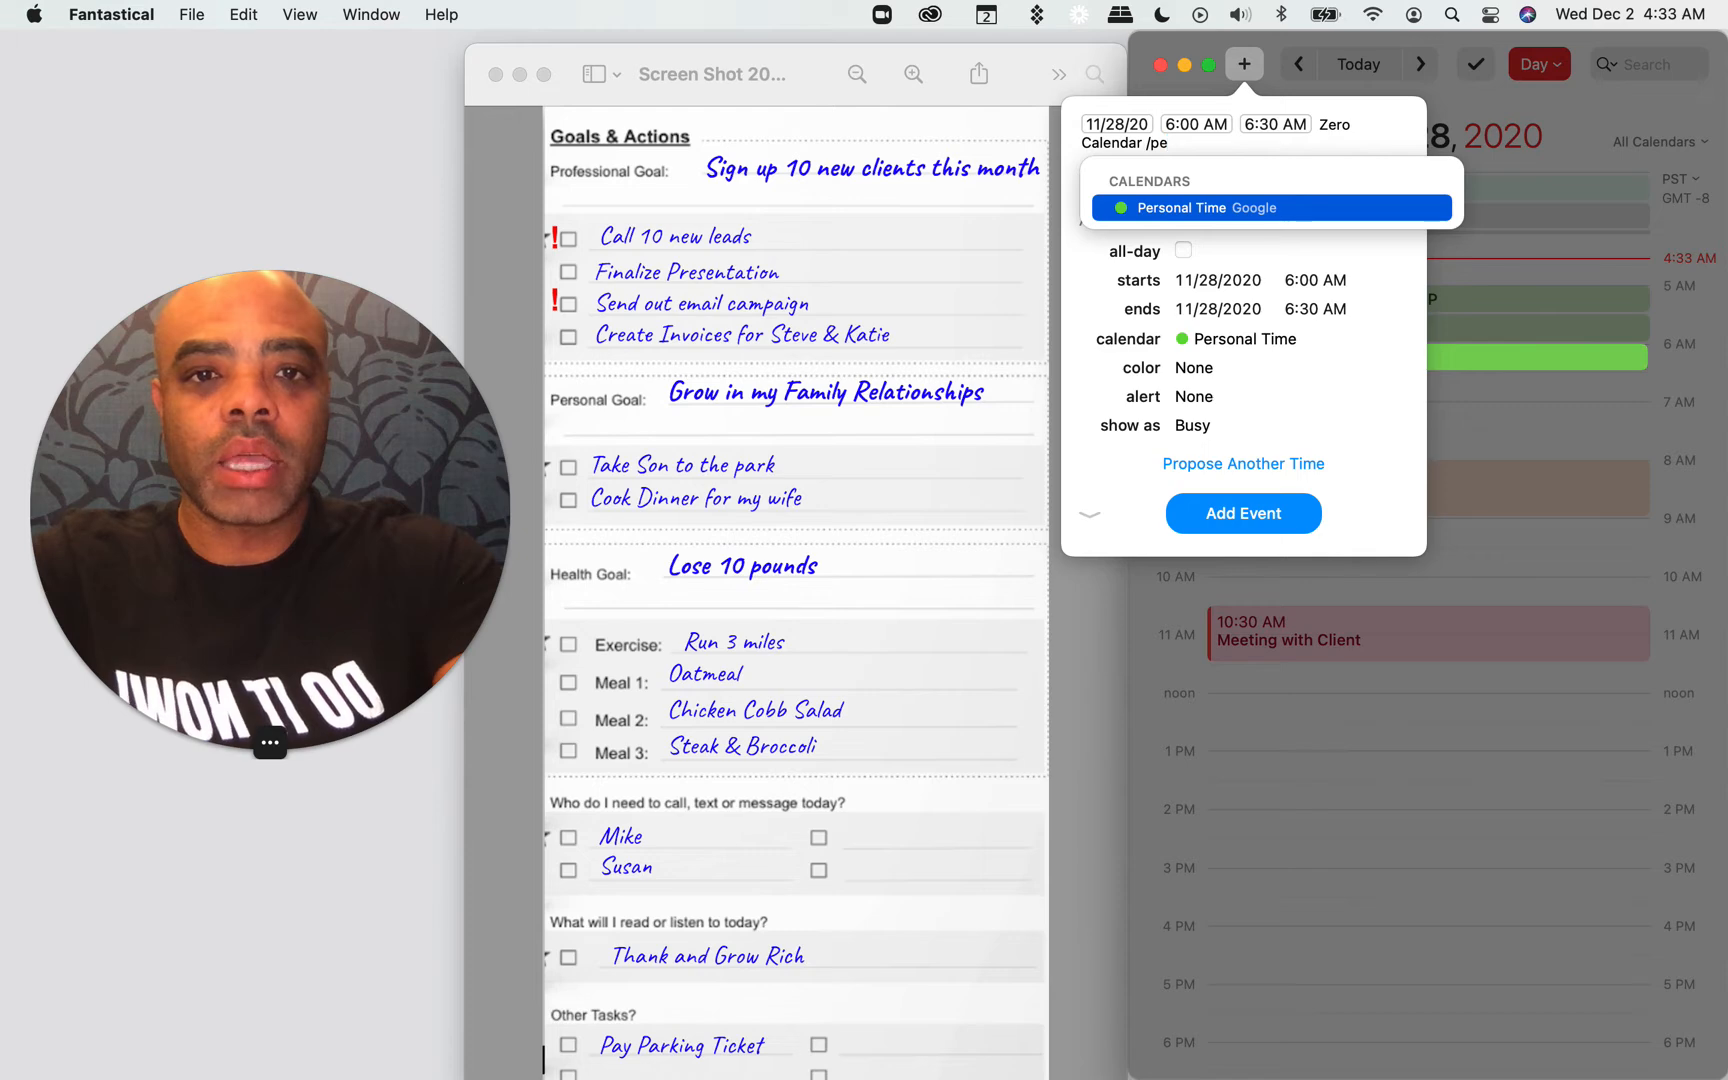
left_click(1274, 210)
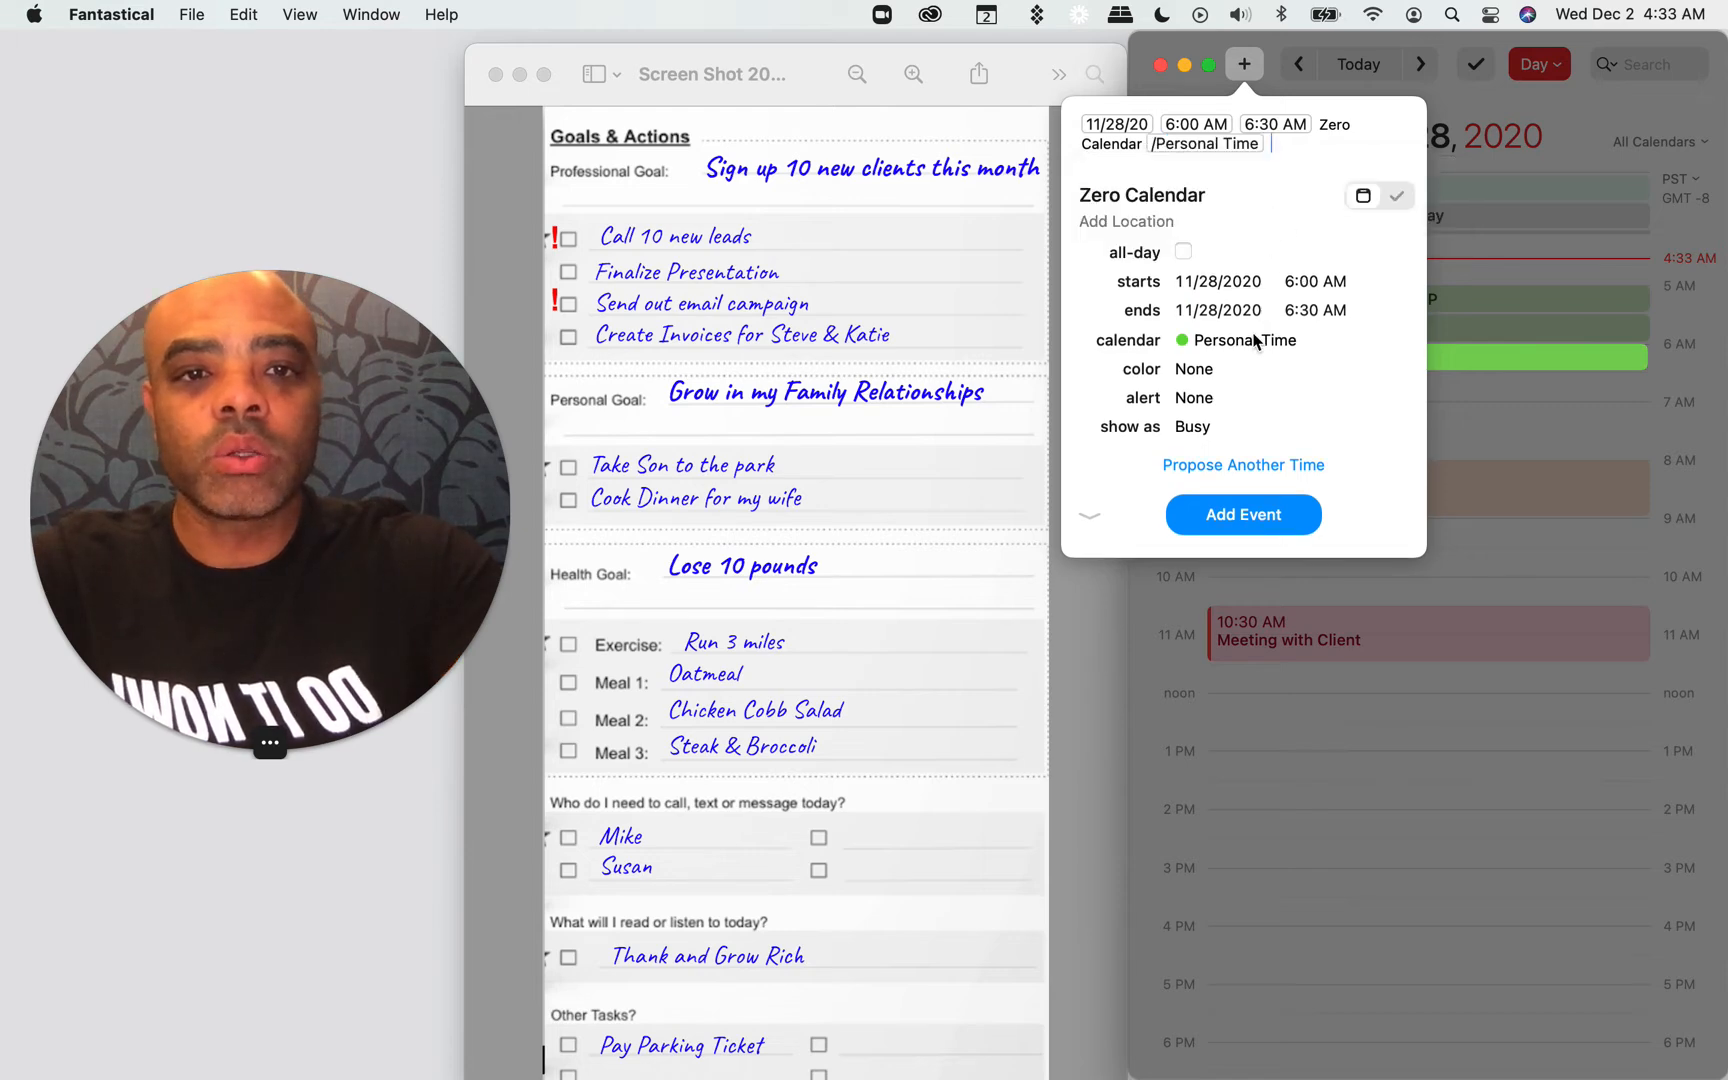
left_click(1240, 513)
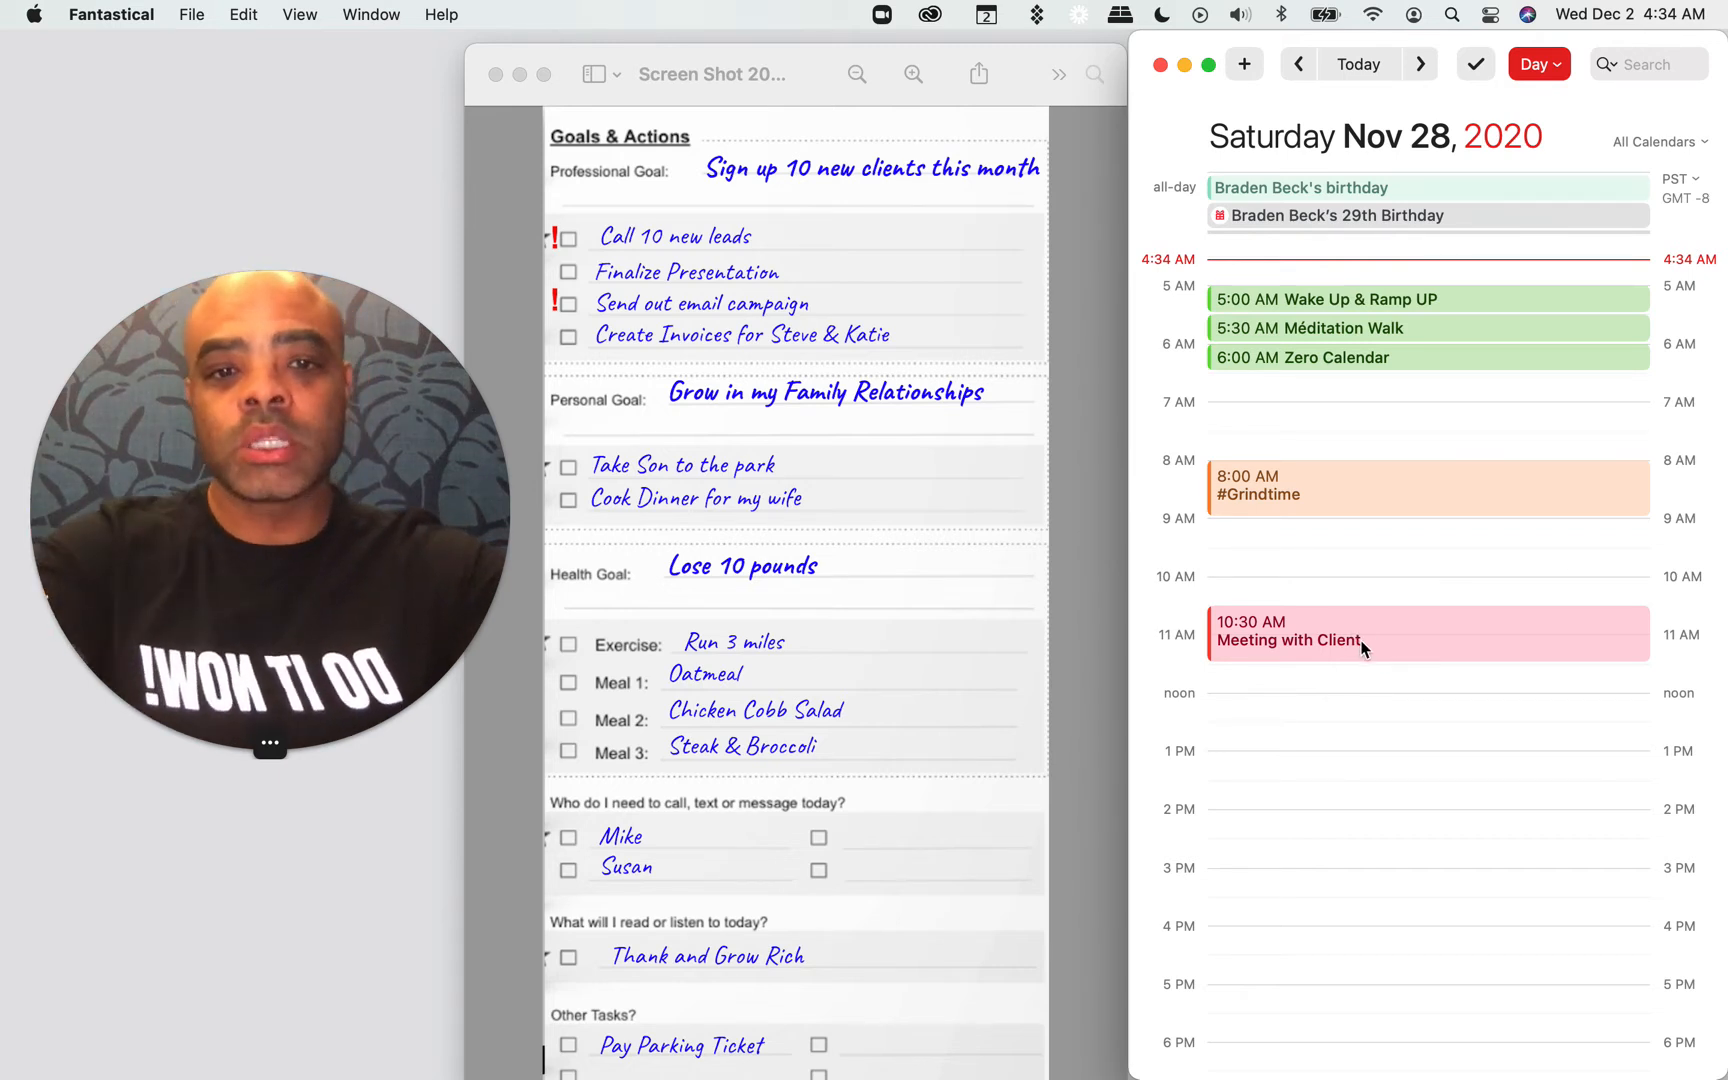
Step: Create a 10:00 to 10:30 AM event titled "Commute - Call" plus the first name on the sheet's call list
double_click(1290, 582)
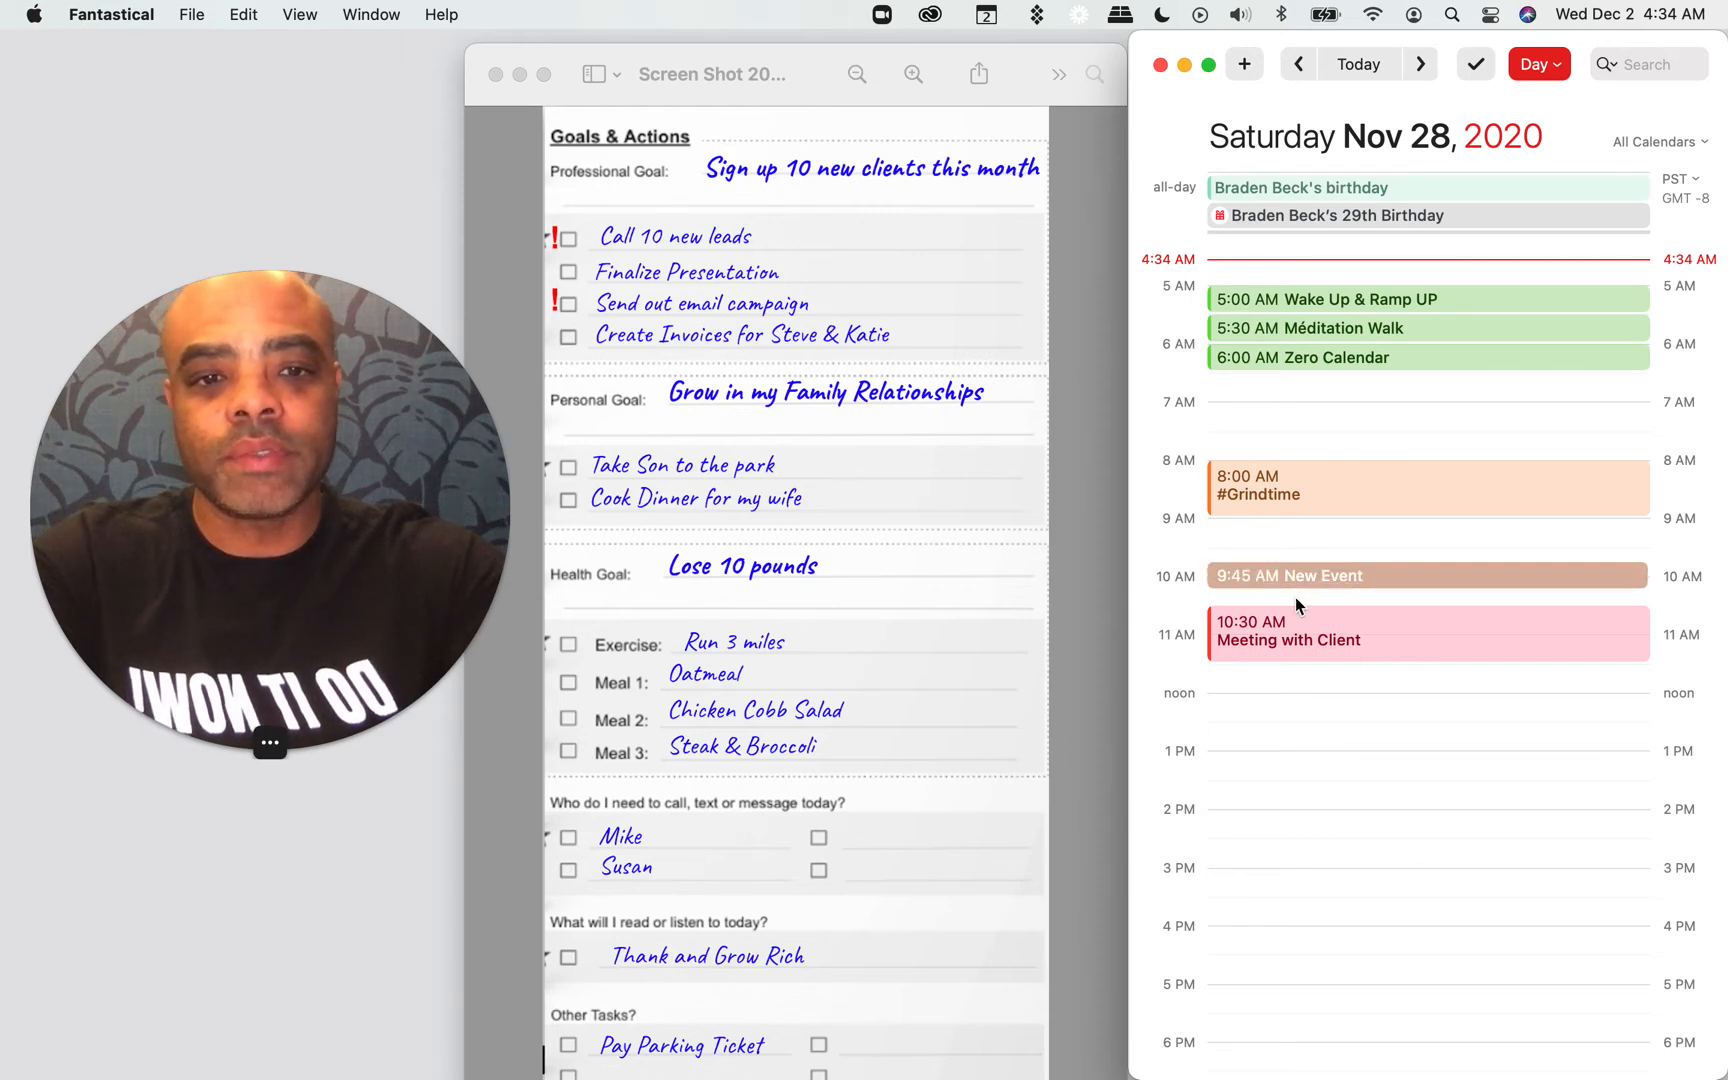
key("Escape")
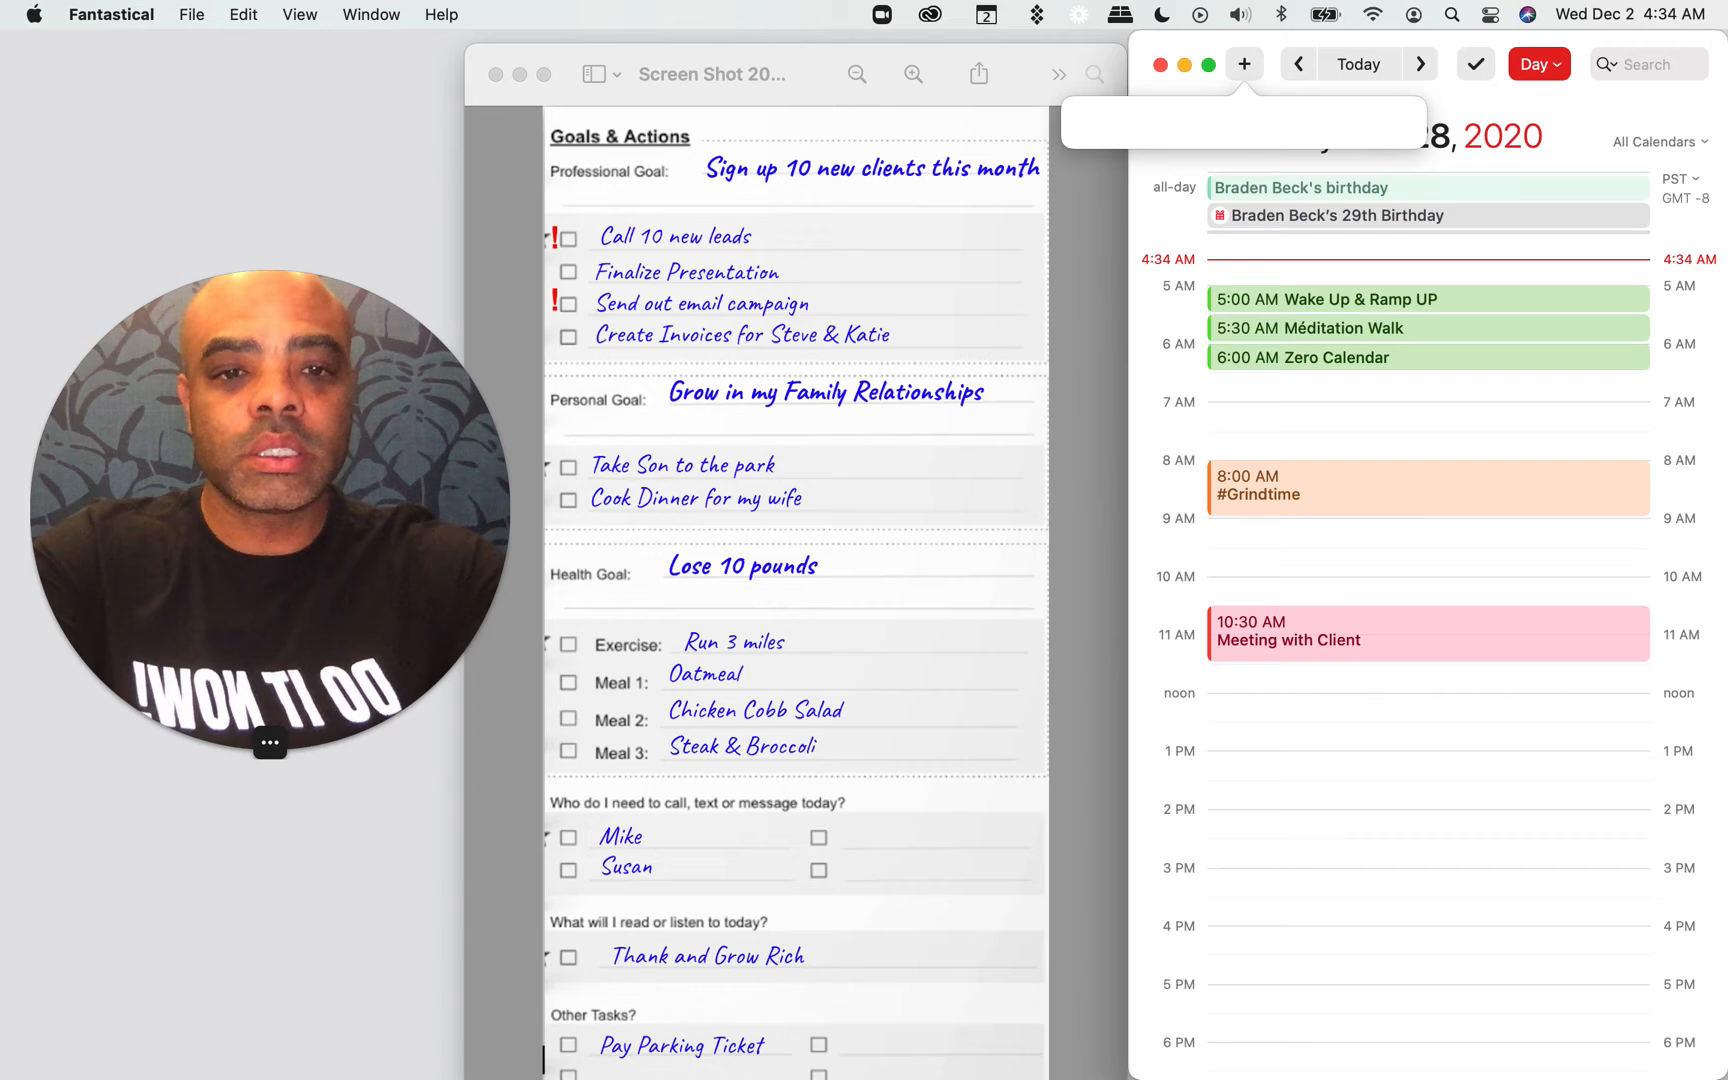
double_click(1274, 589)
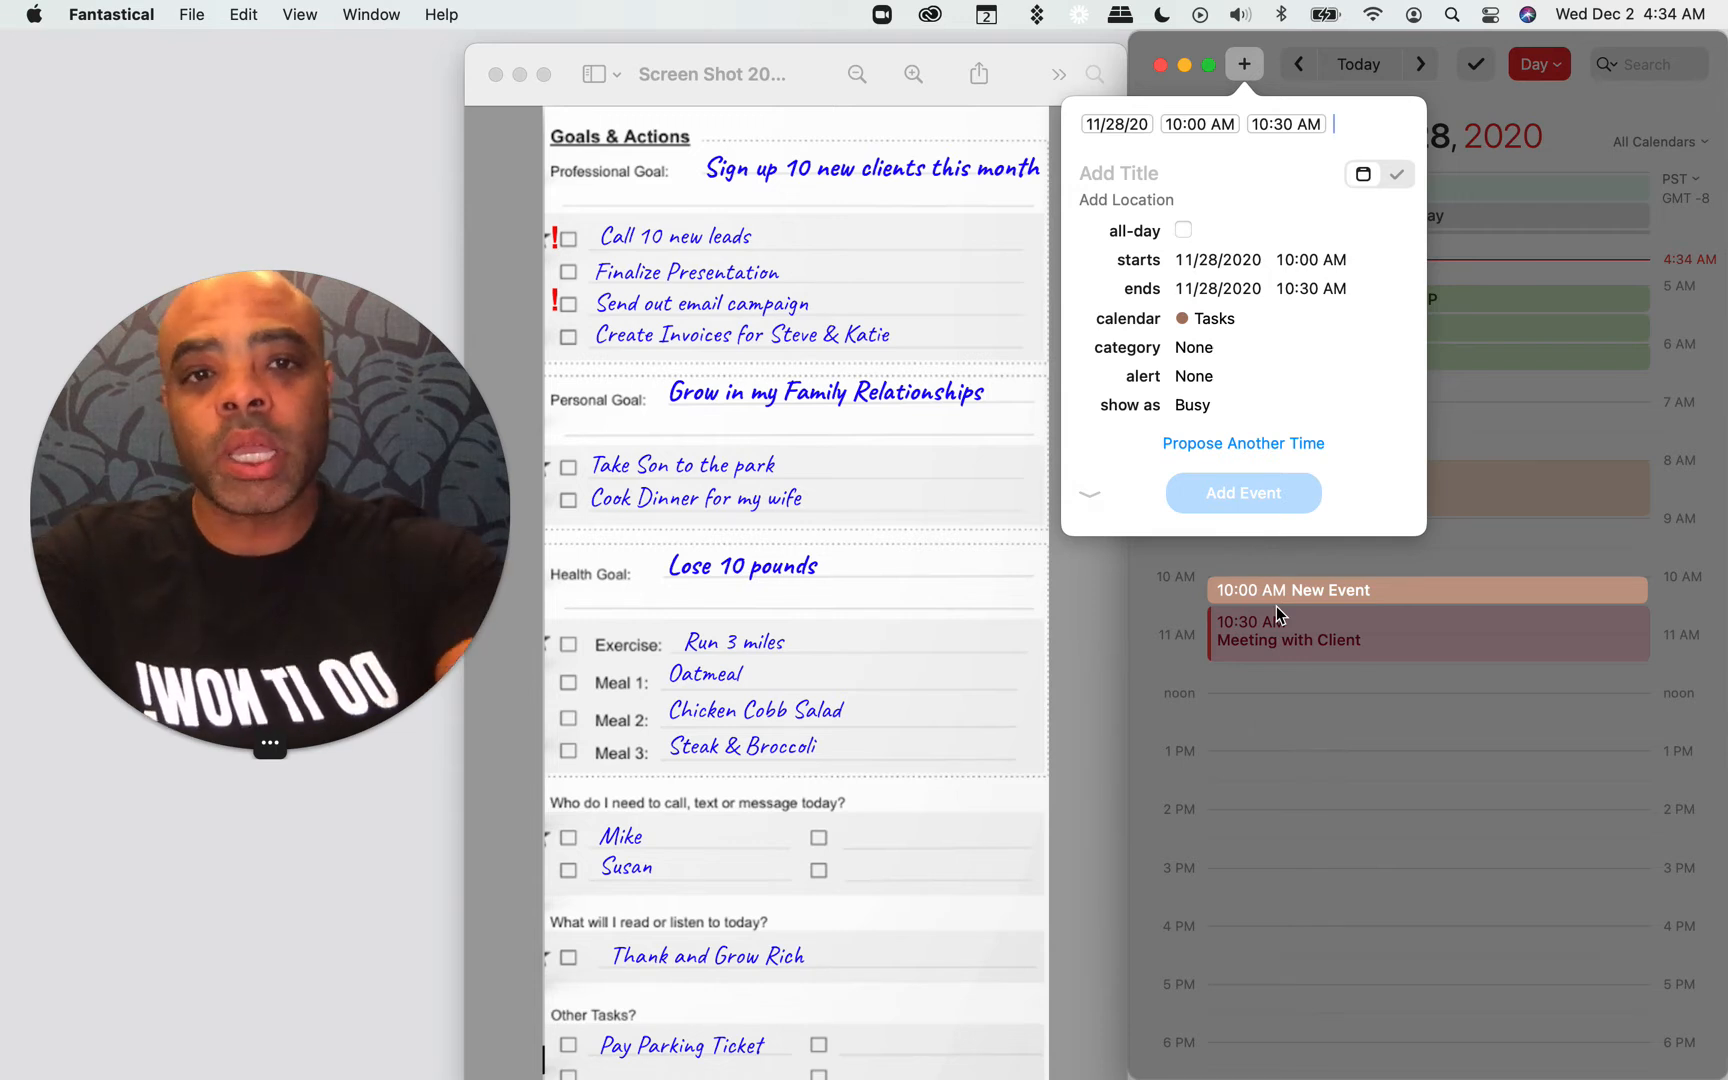
type("Comm")
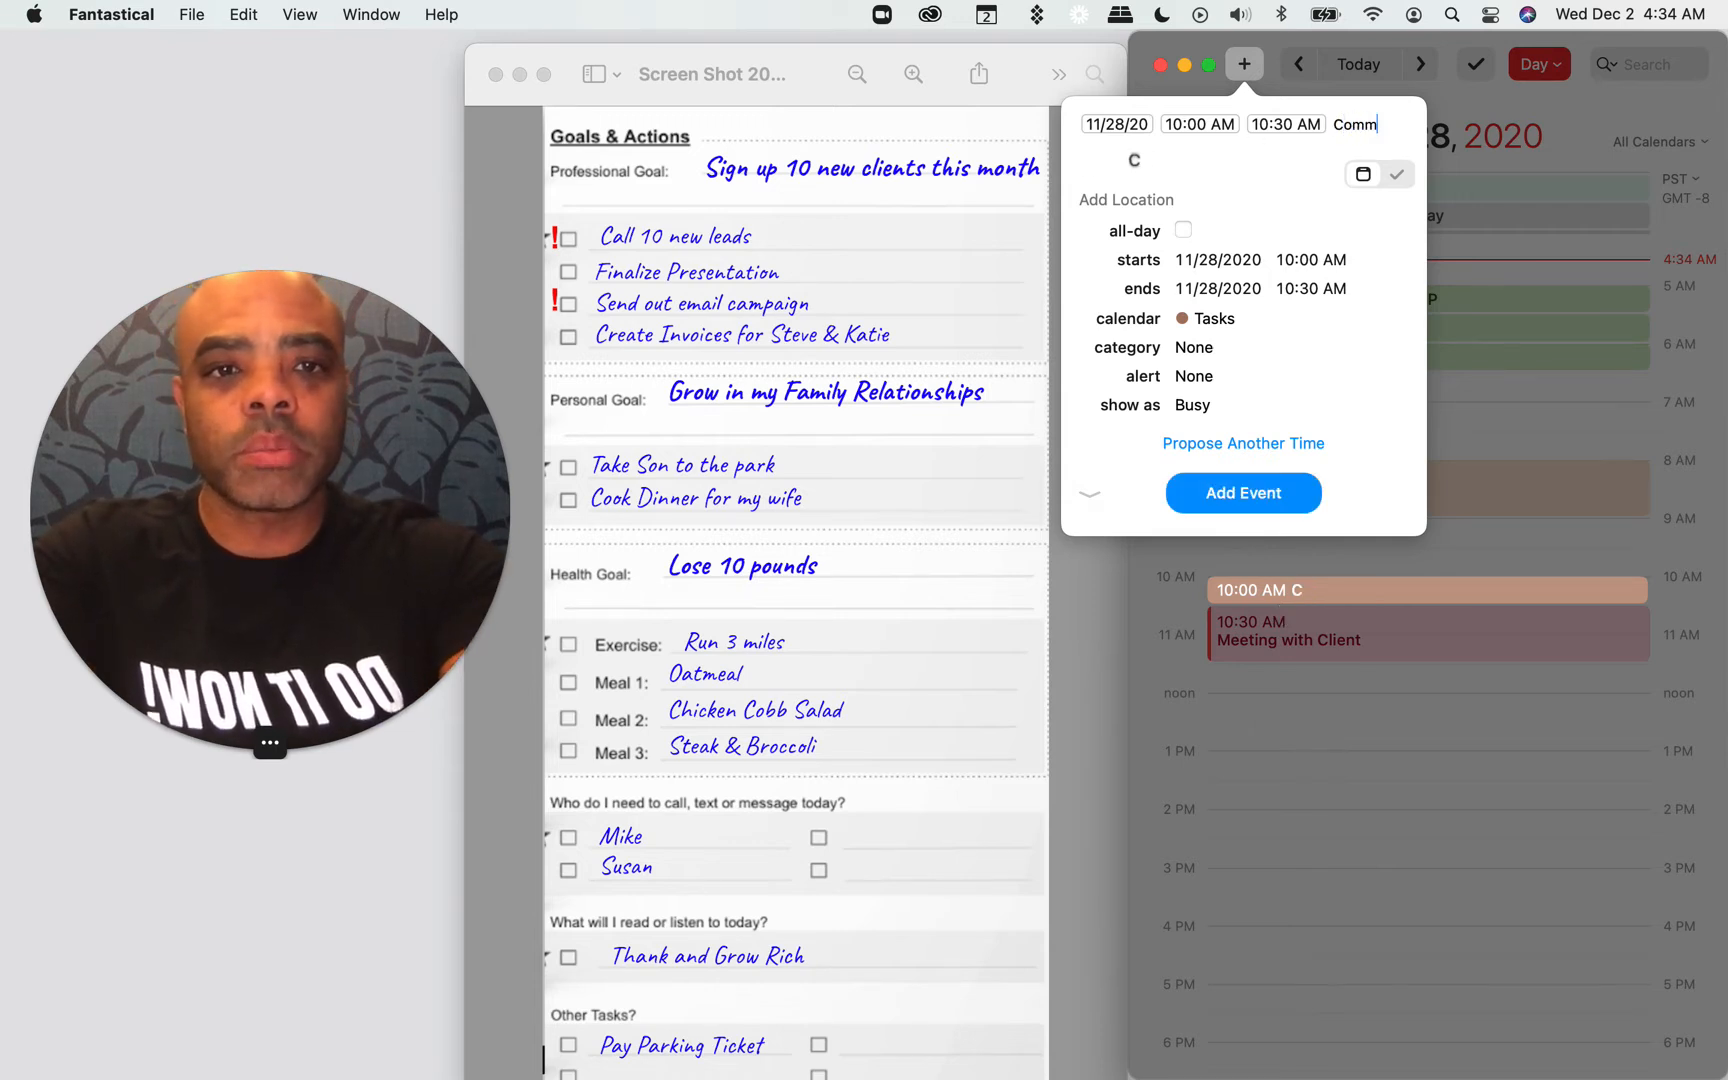
type("ute -")
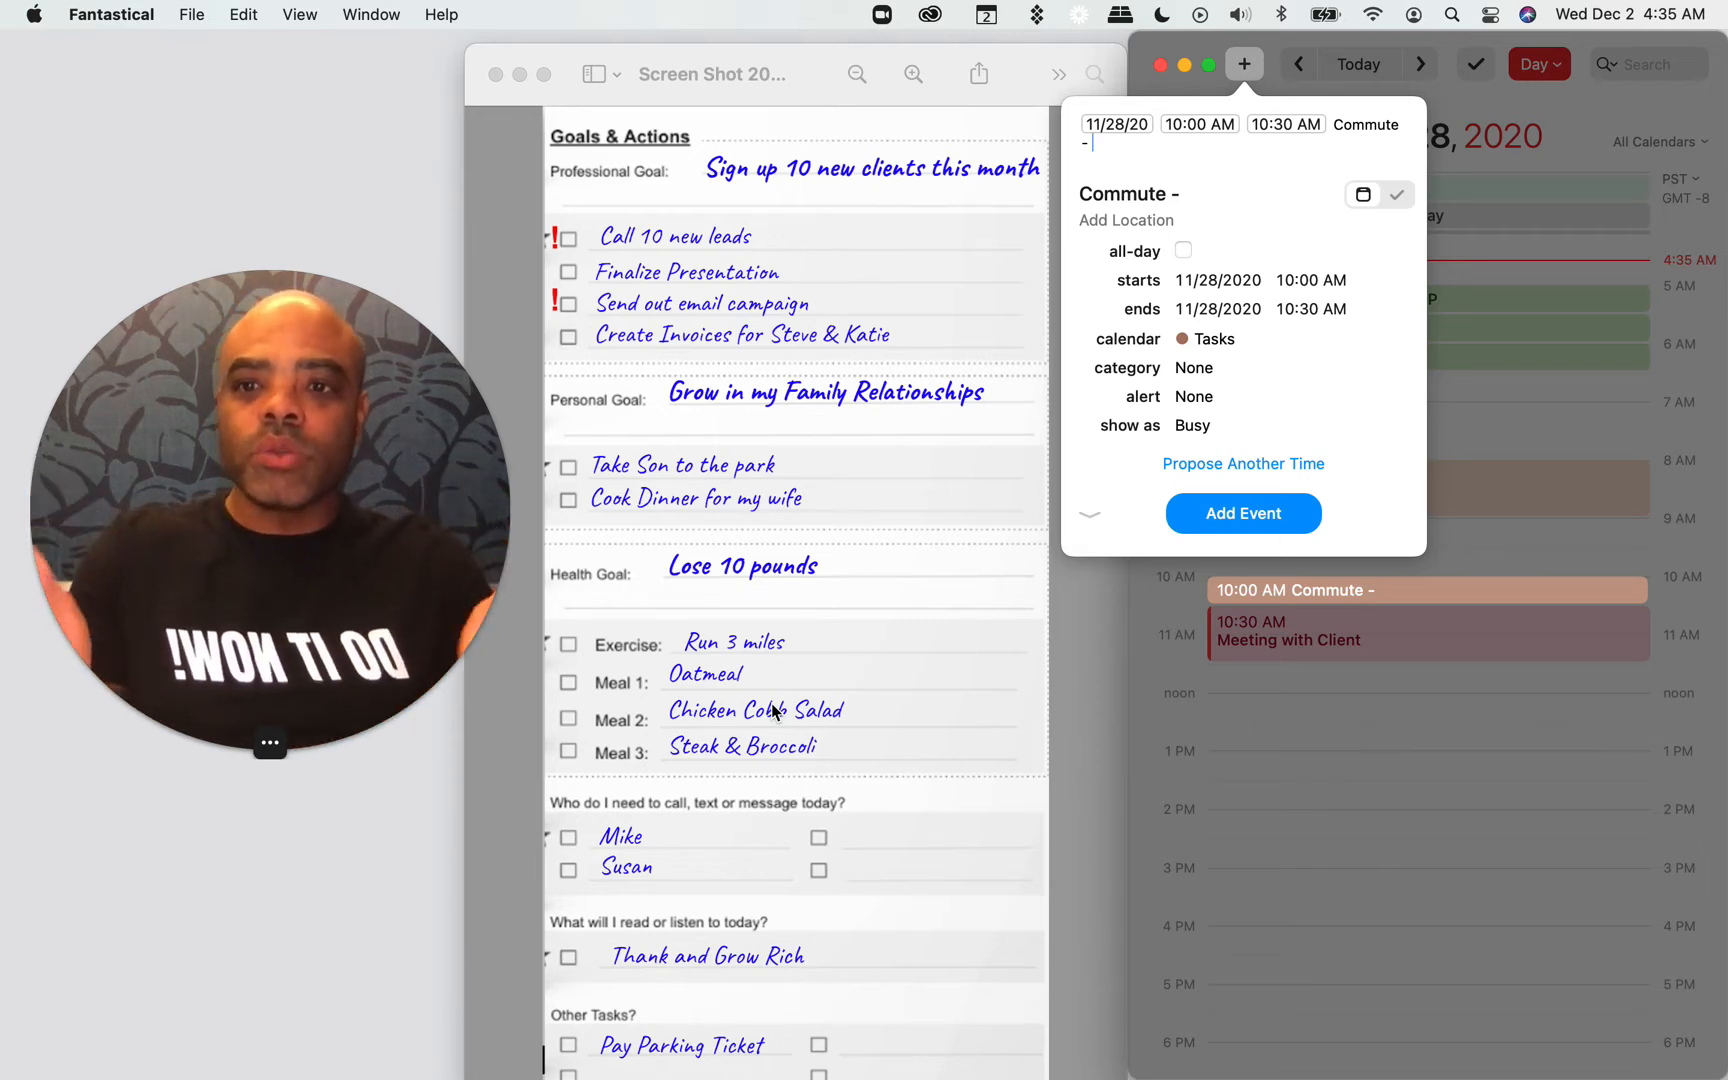
type("Ca")
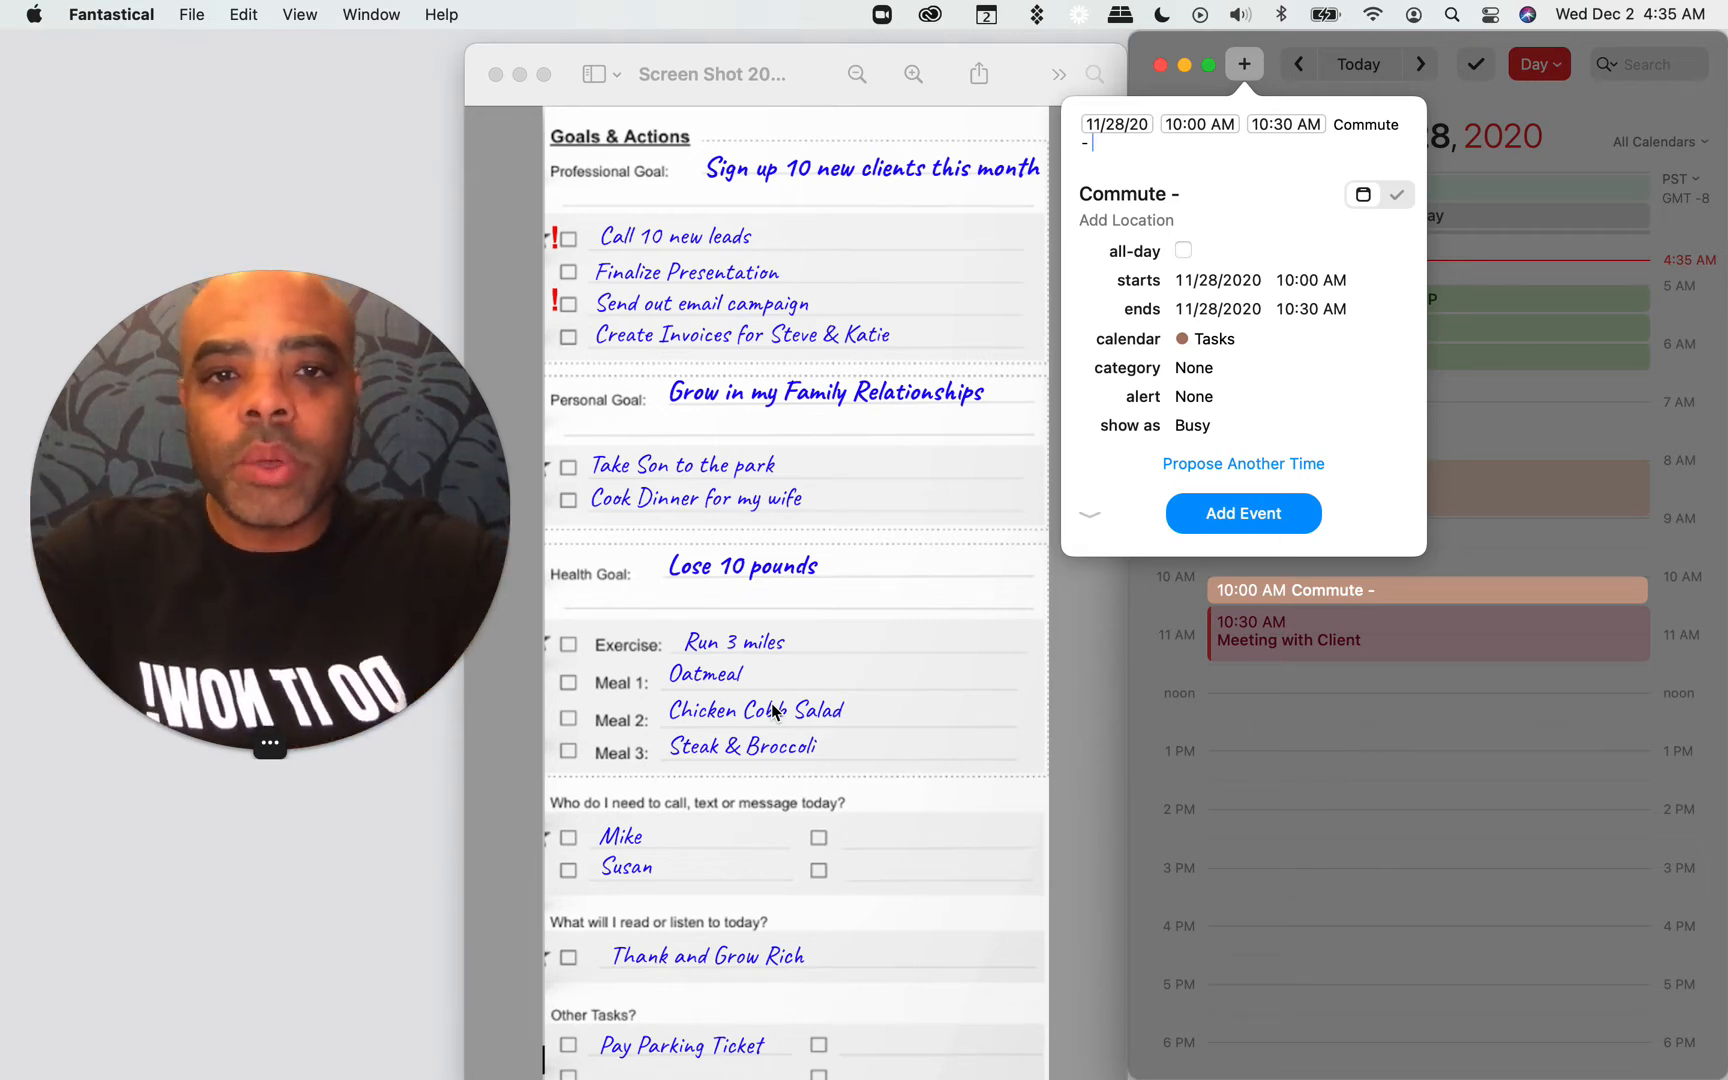
type("ll Mike")
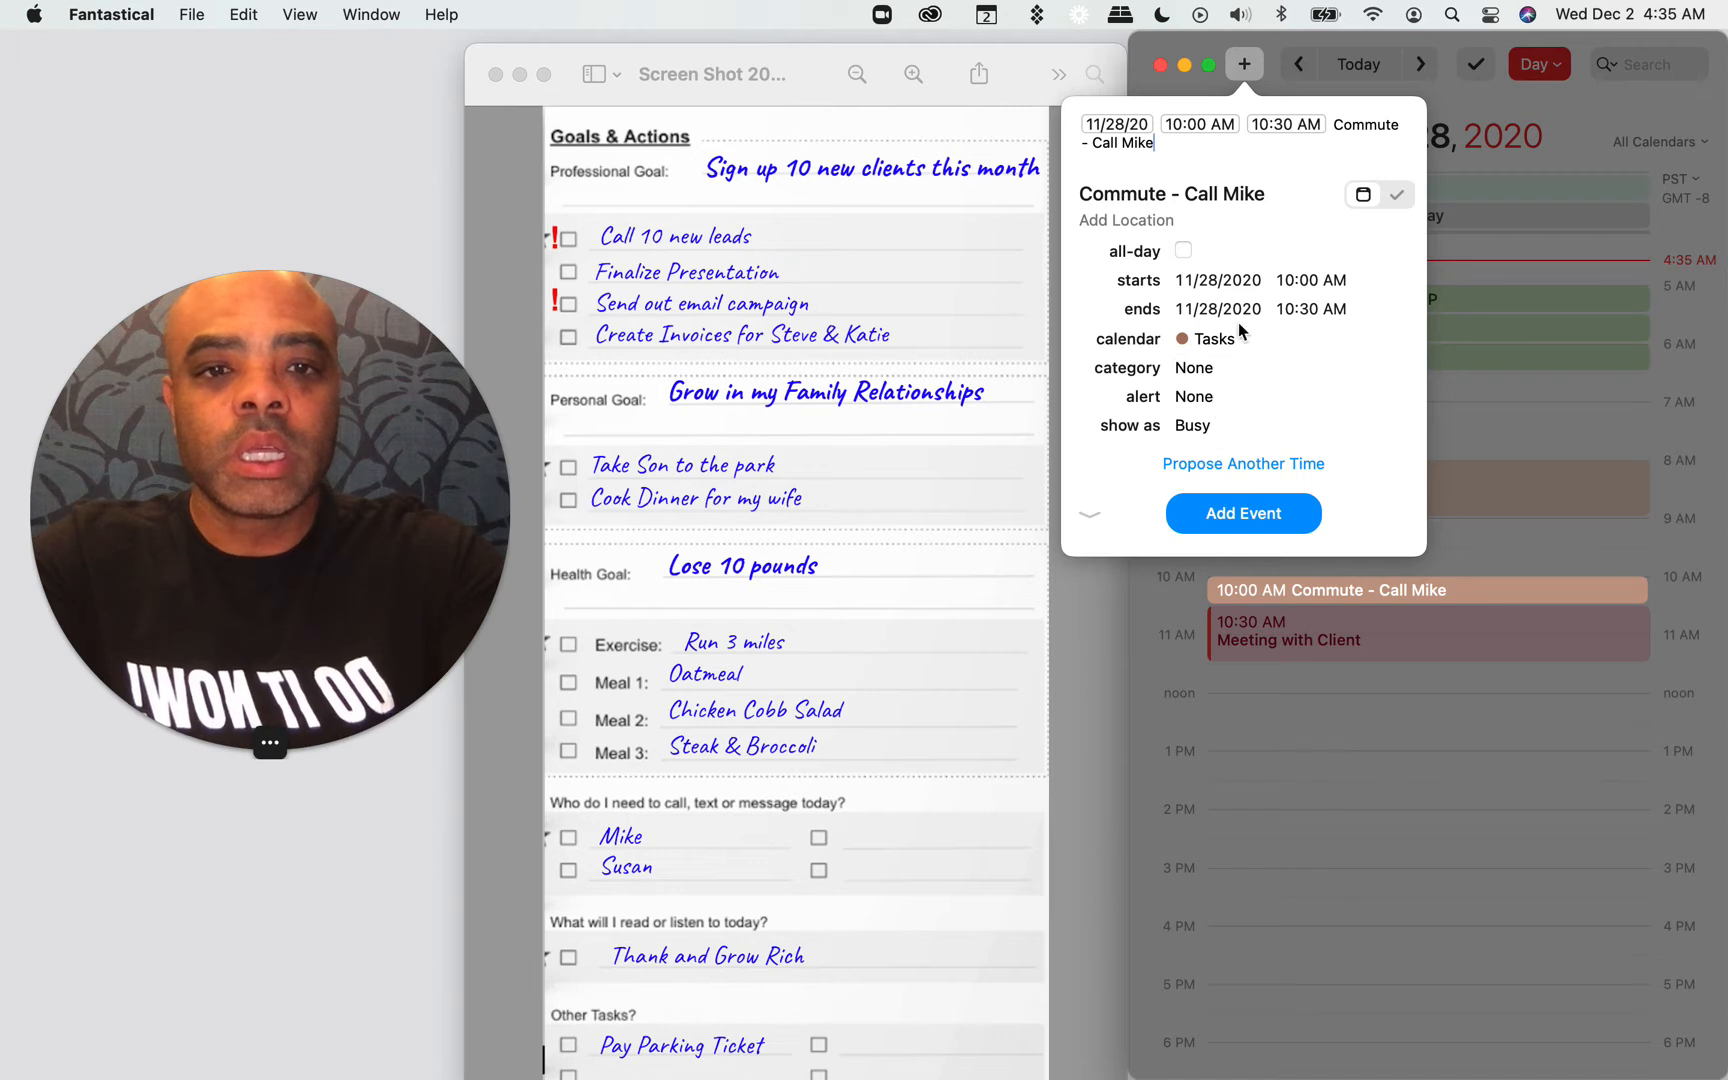
Step: Assign the 10:00 AM commute event to the Buffer calendar and add it to the day
left_click(1186, 309)
left_click(1306, 258)
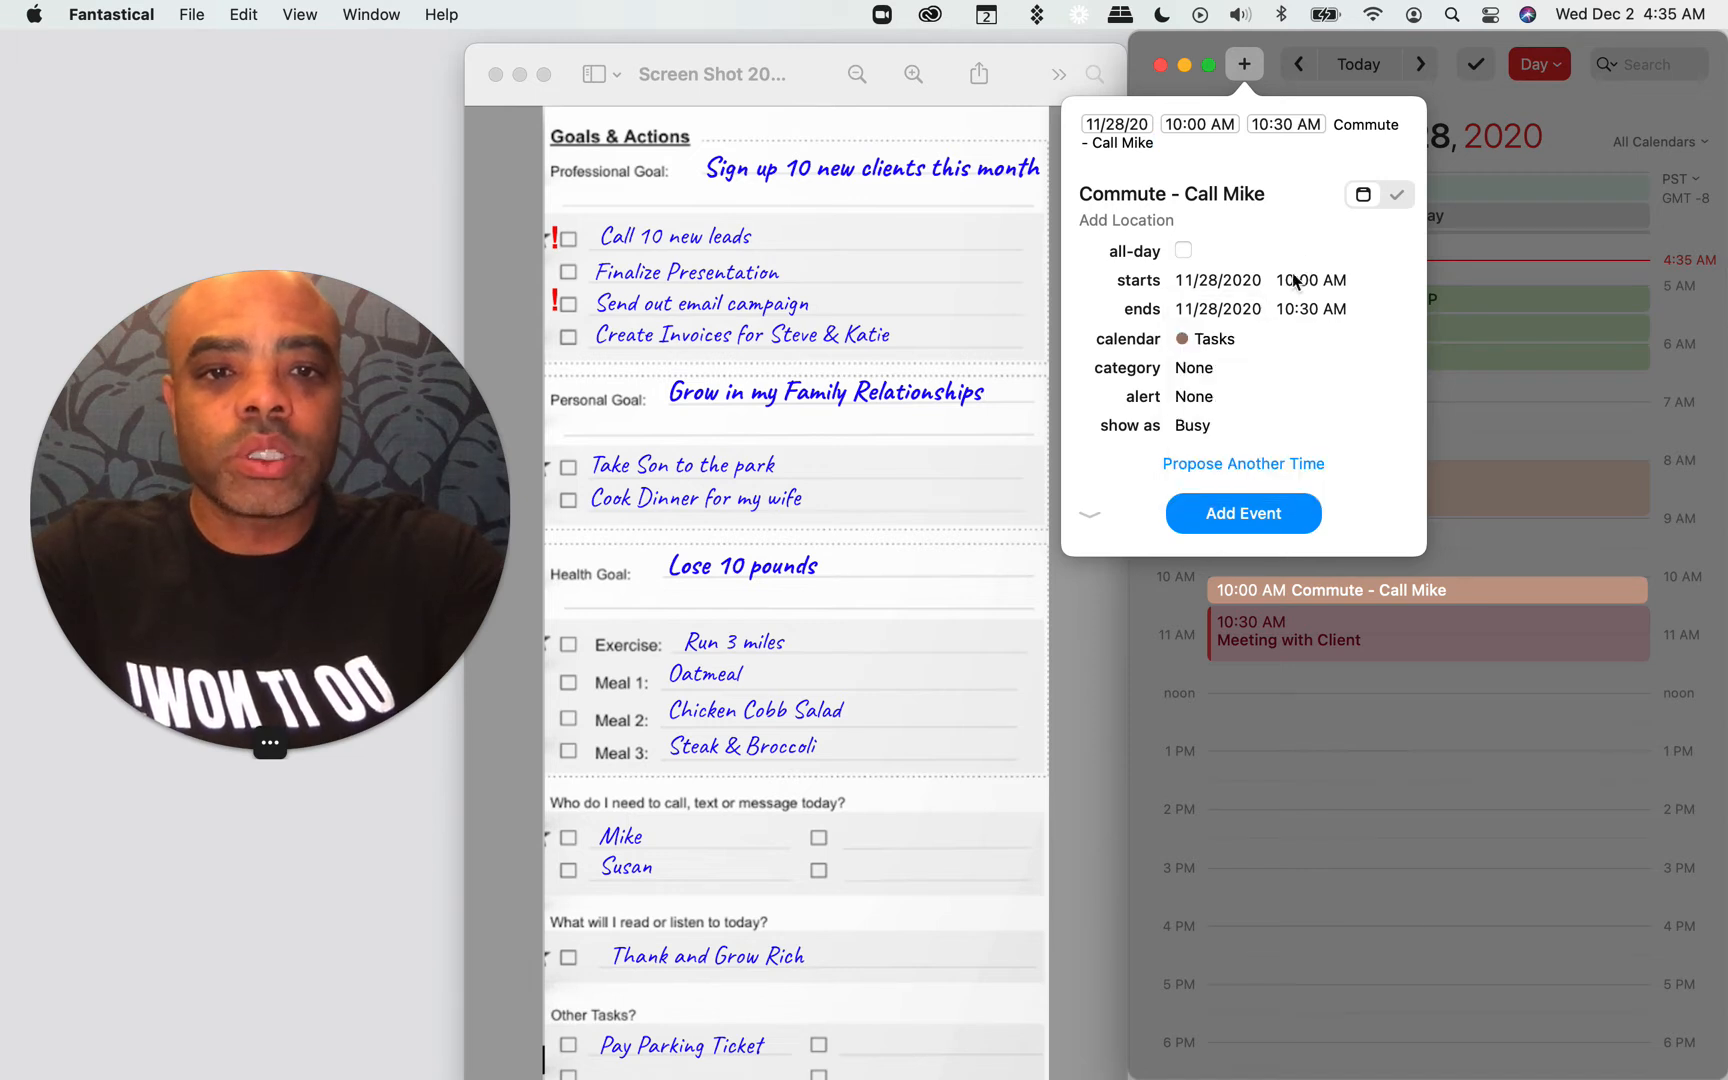
left_click(1237, 341)
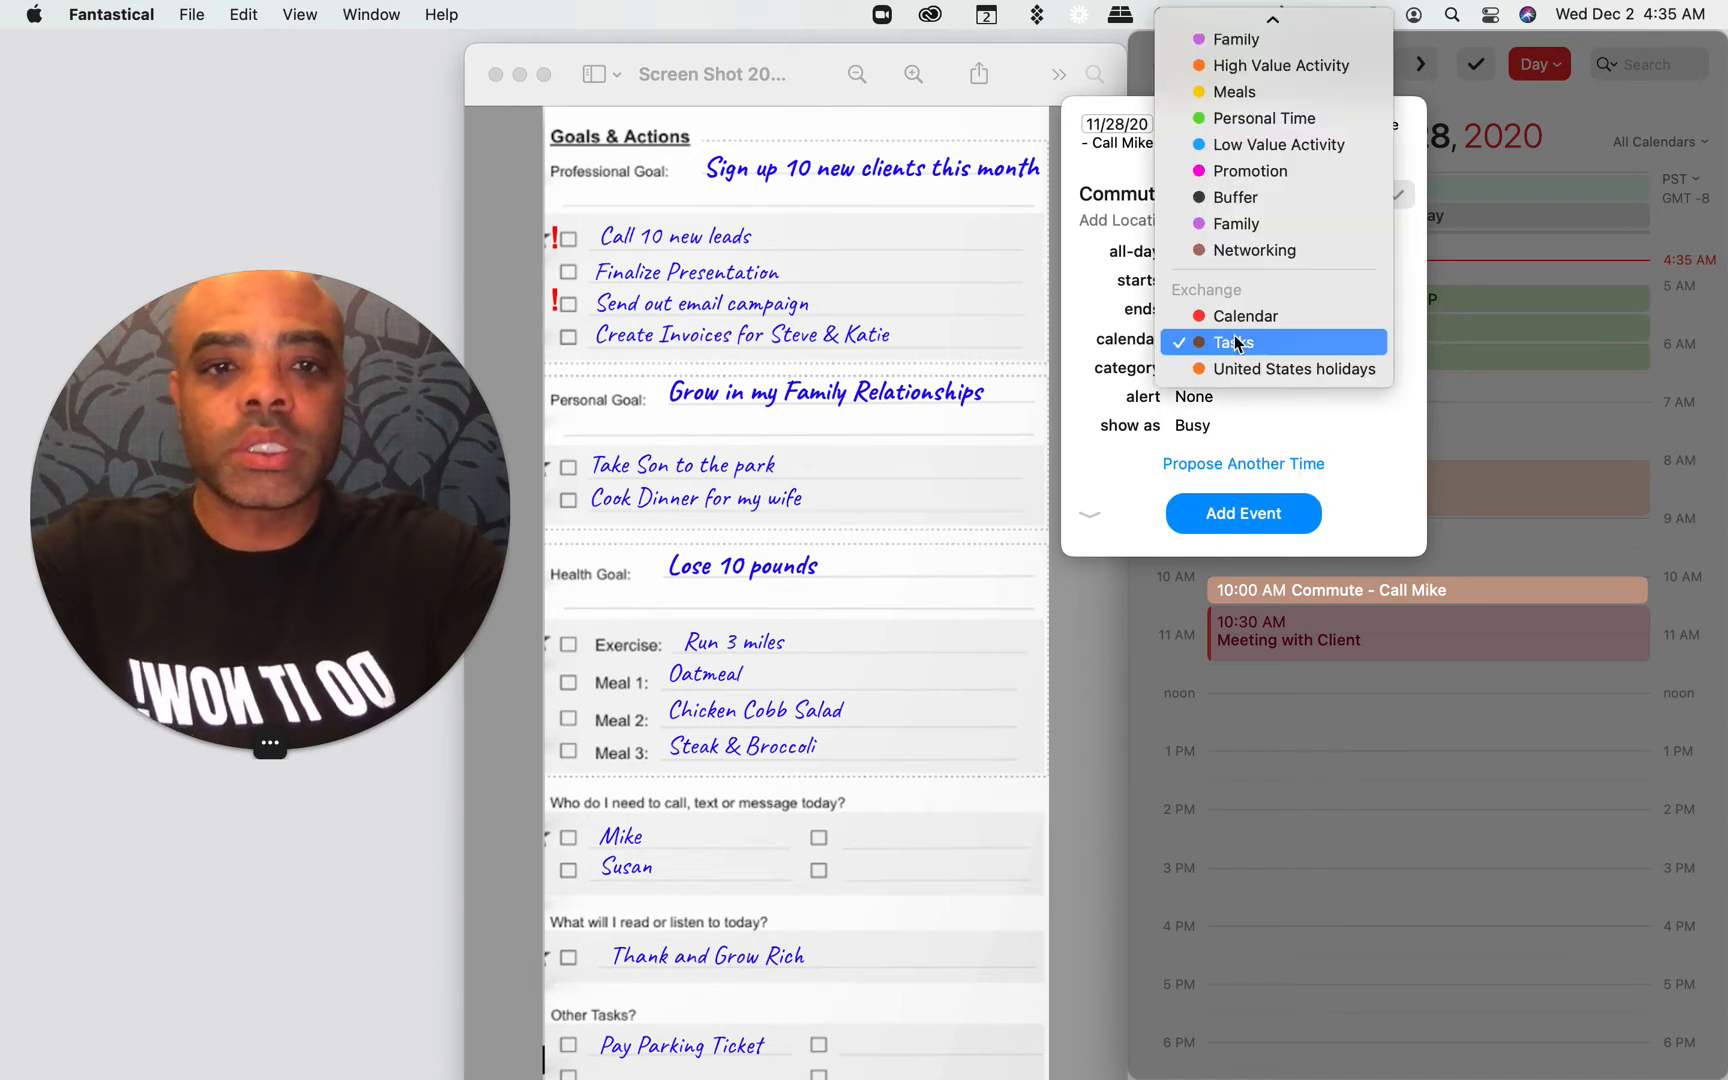
left_click(1247, 197)
left_click(1247, 514)
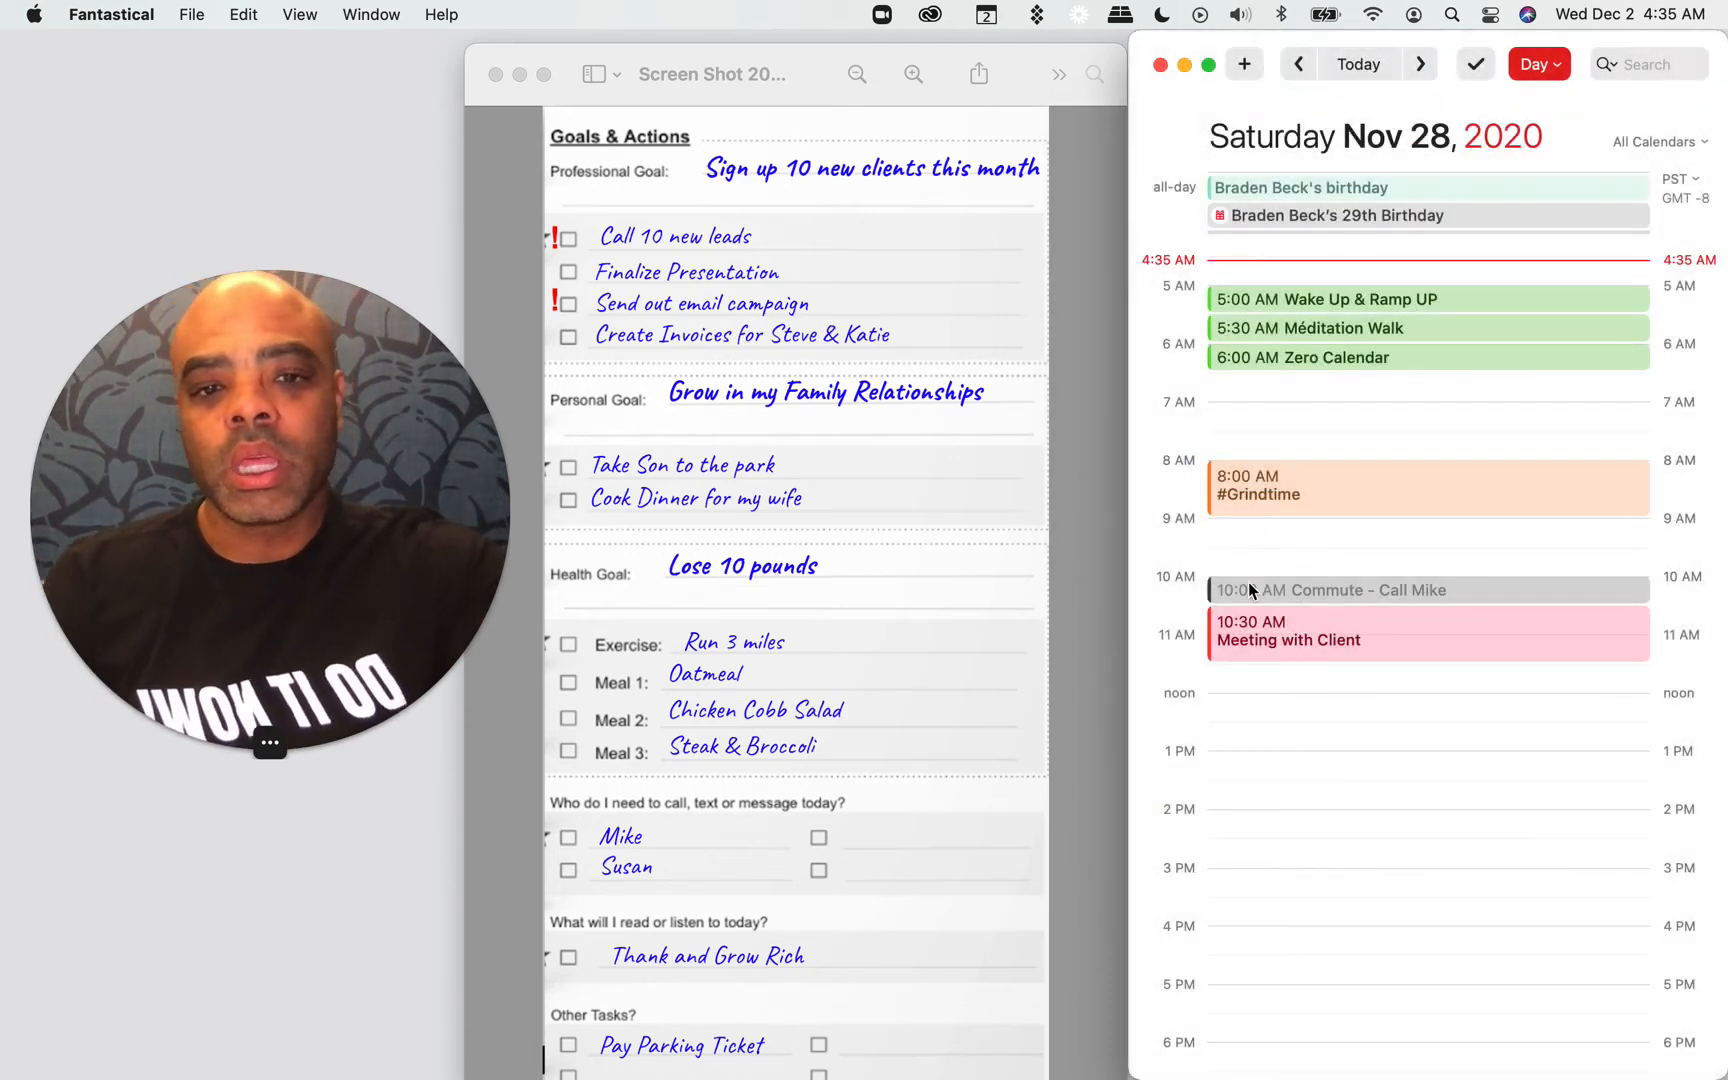
Step: Add an 11:30 AM to 12:00 PM event in the Buffer calendar titled "Commute - Call" plus the second name on the sheet's call list
left_click_drag(1247, 666, 1246, 698)
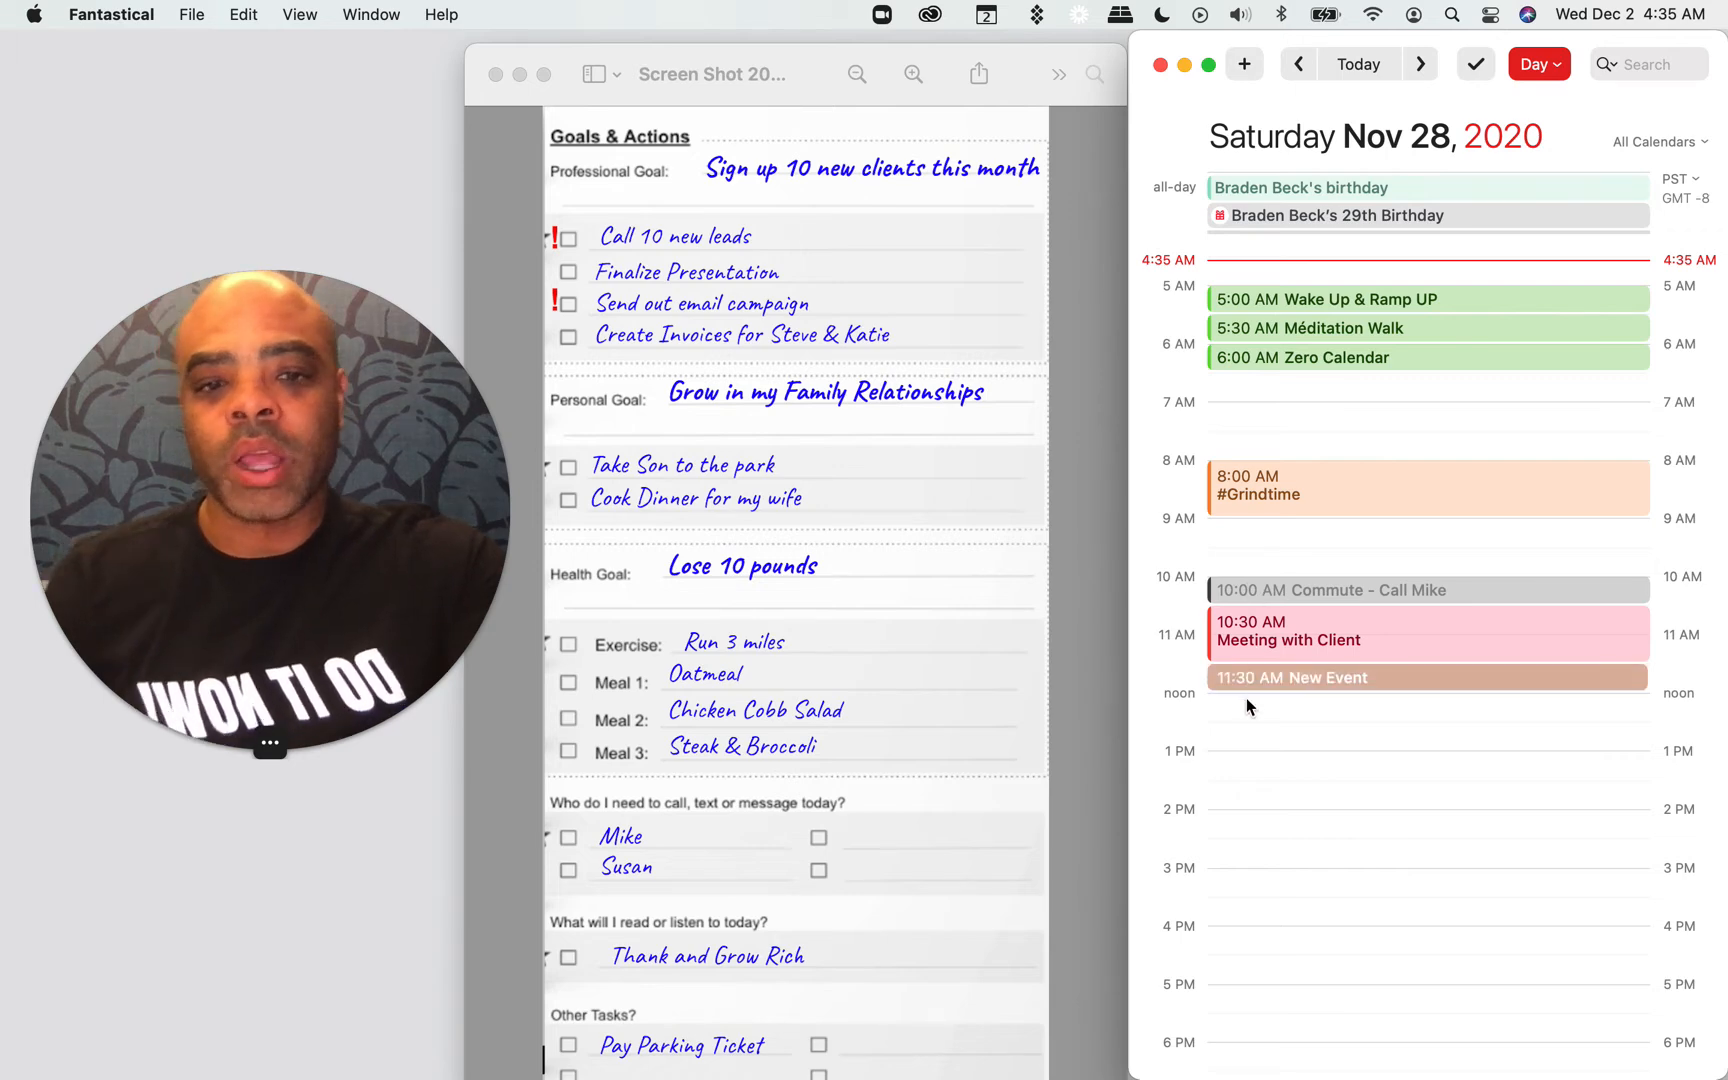
type("C")
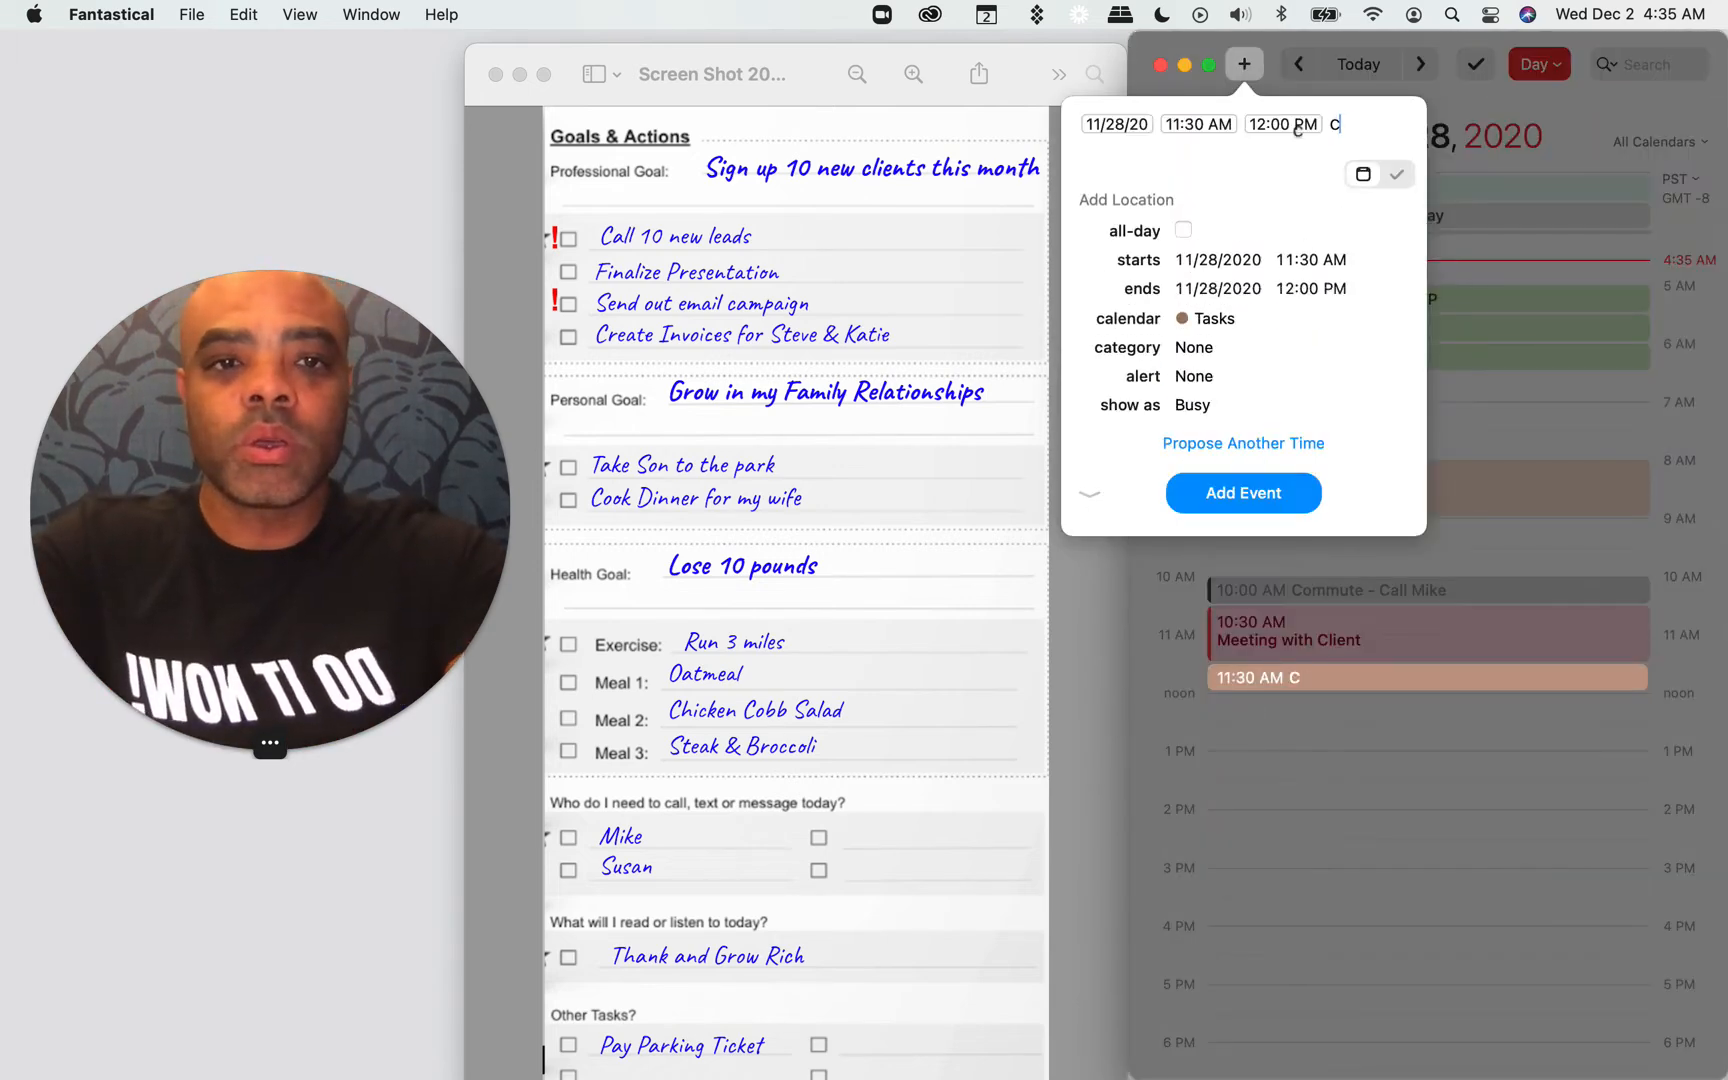
type("ommute -")
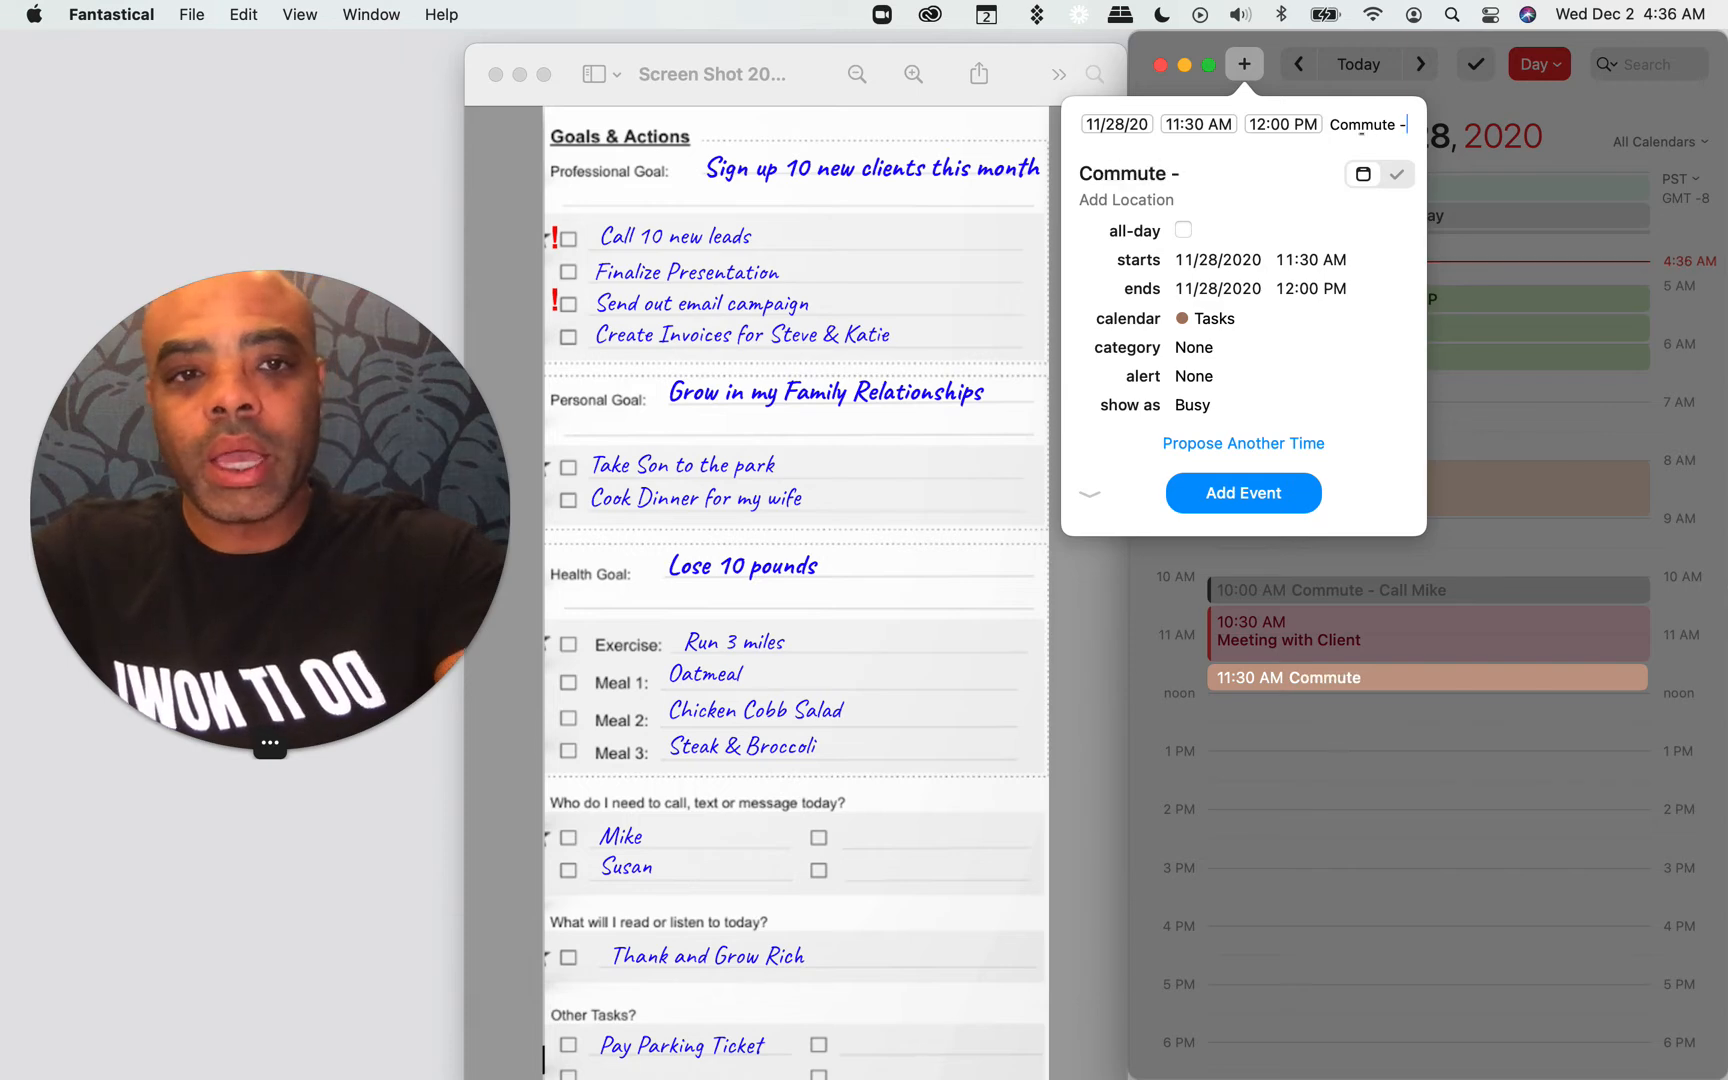
type(" Call Susan")
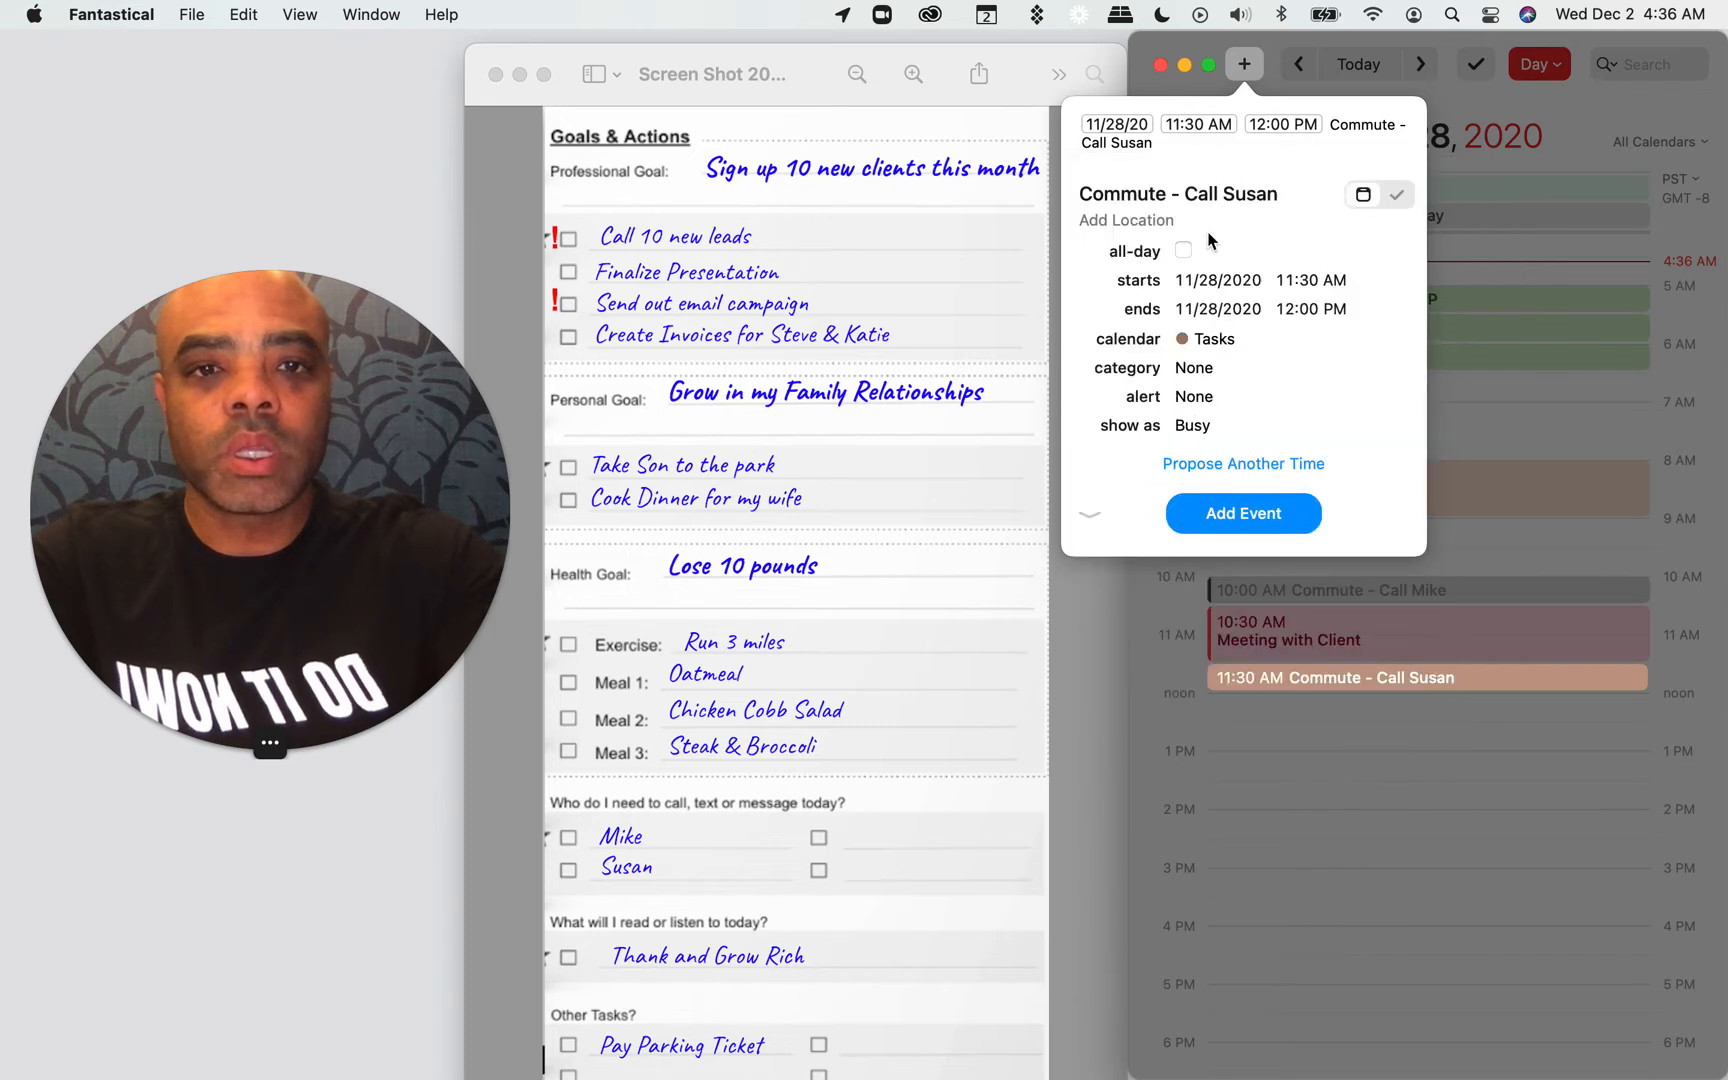
left_click(1206, 345)
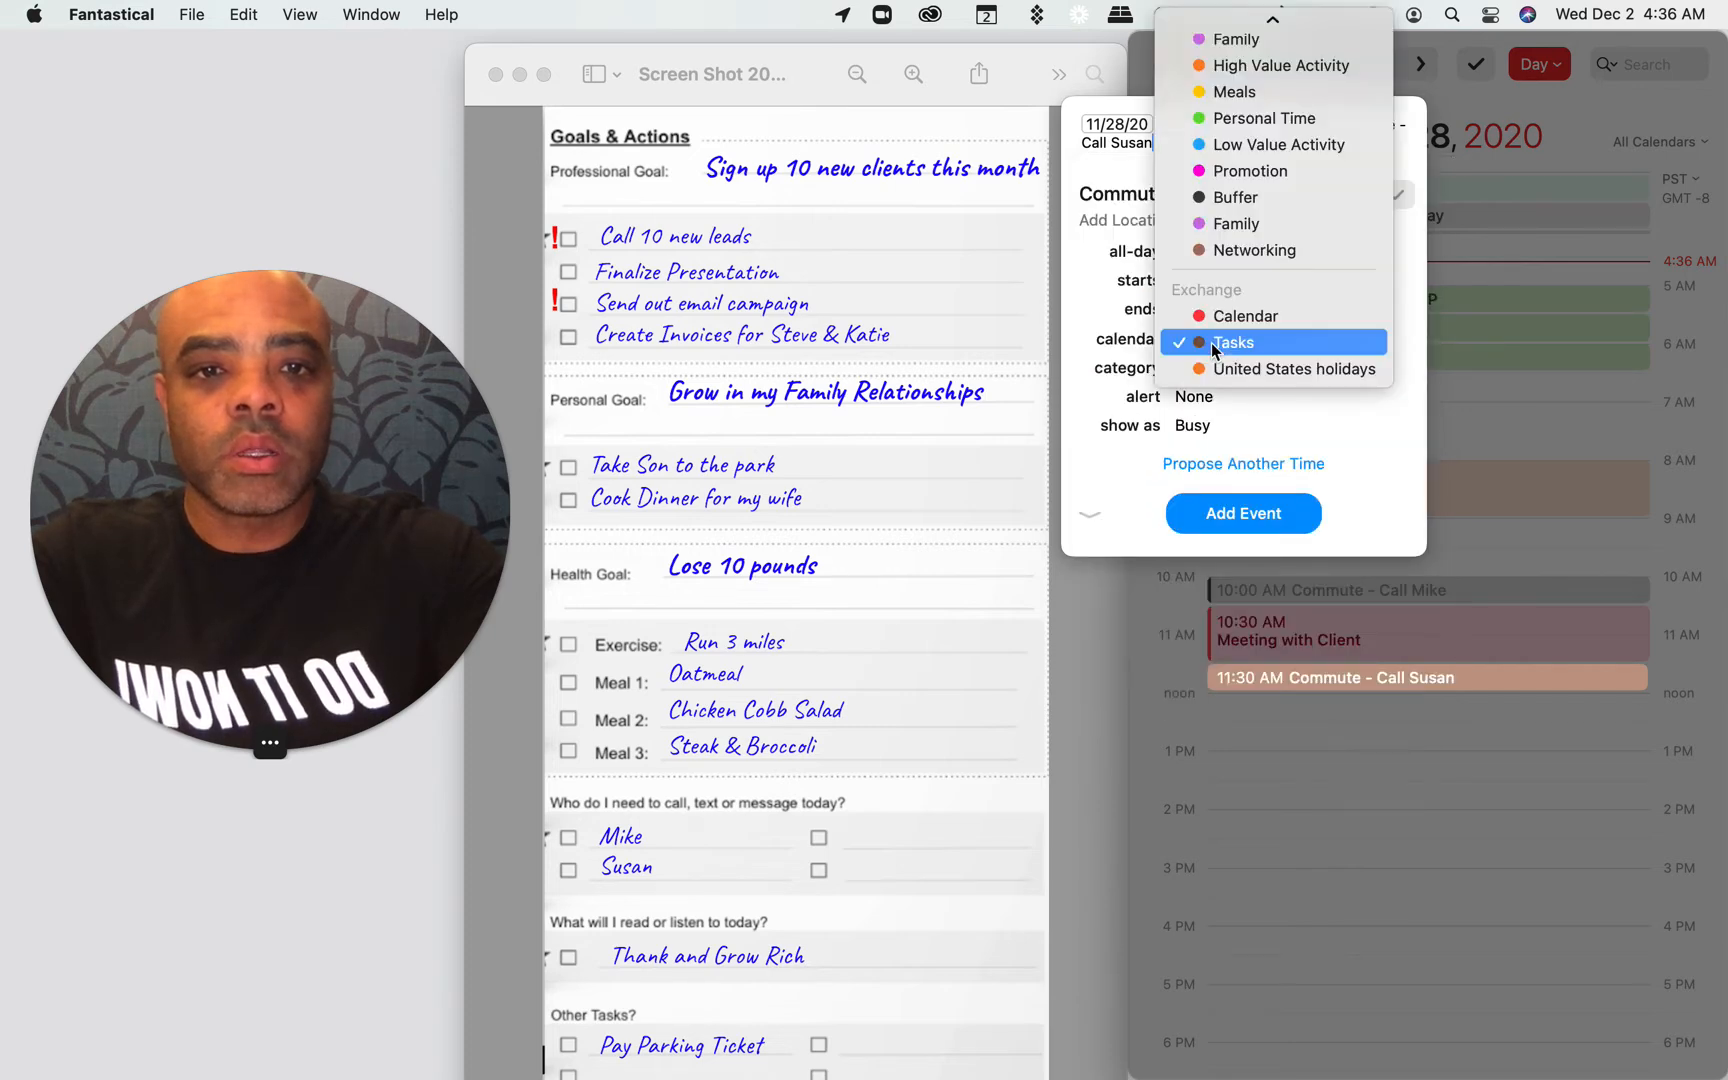
left_click(1245, 197)
left_click(1240, 513)
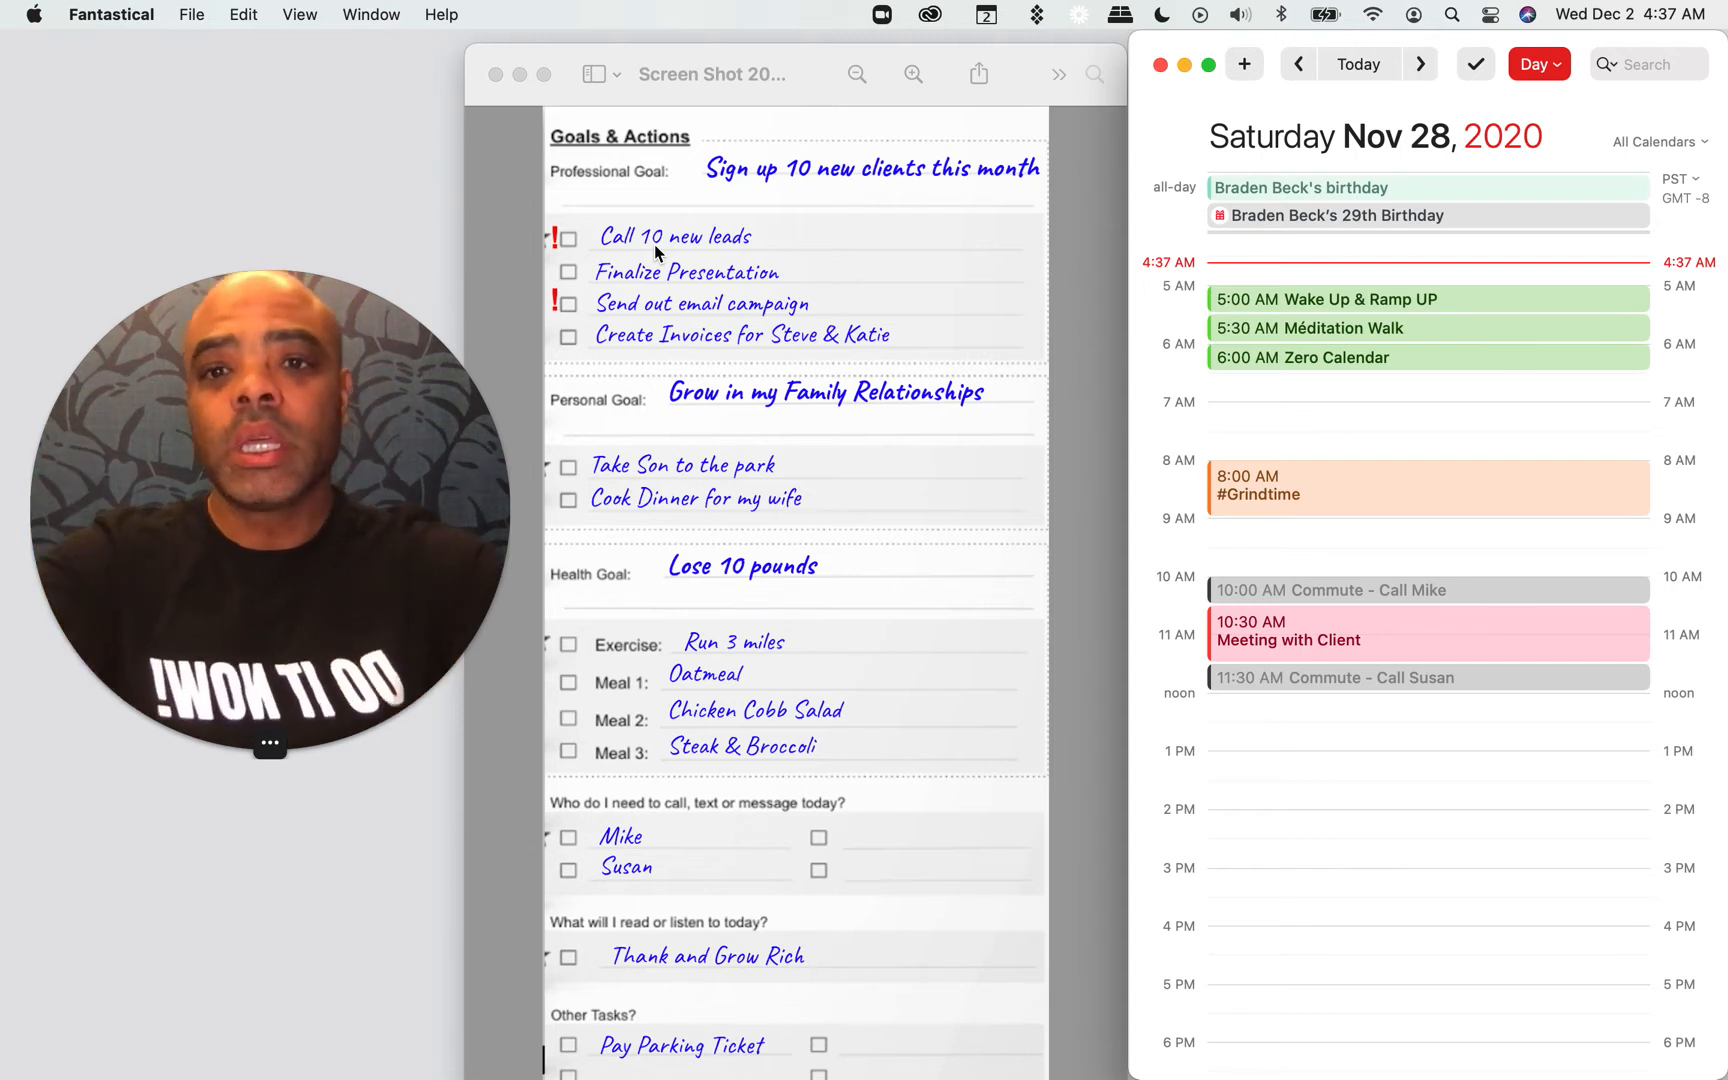
Step: Rename the 8:00 AM #Grindtime event to "Call 10 new leads"
double_click(1248, 502)
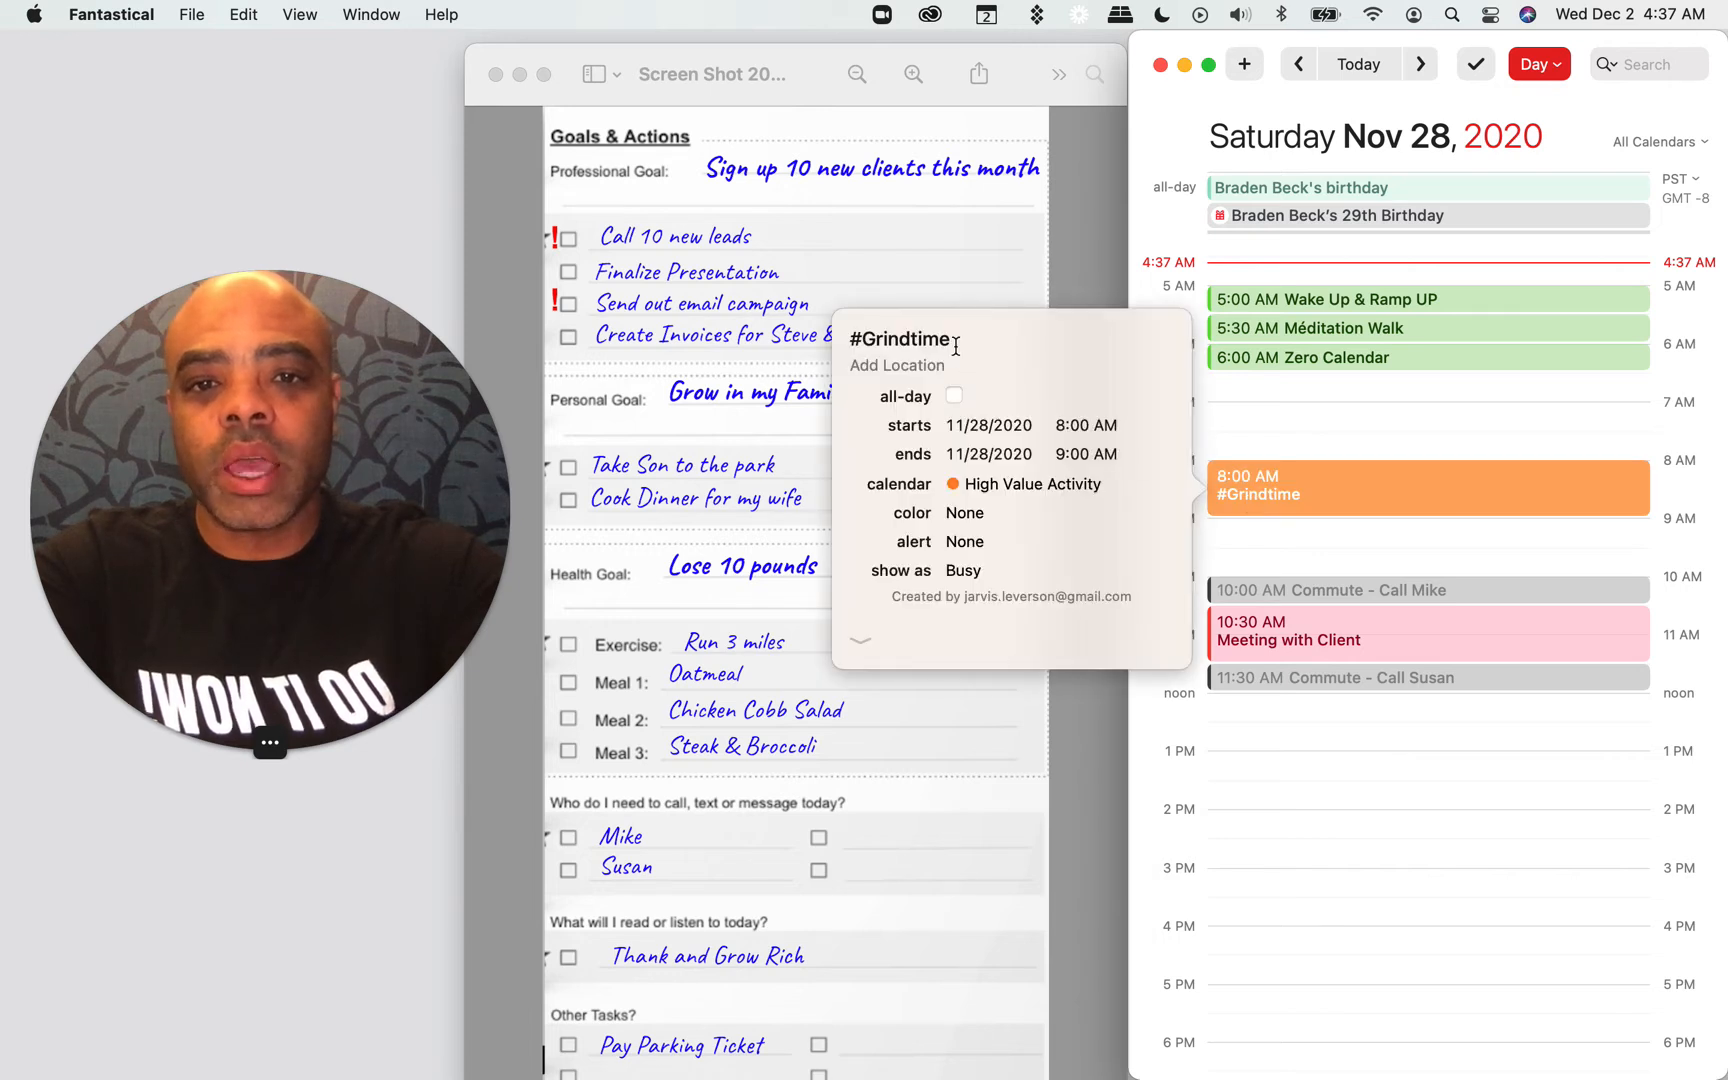
left_click_drag(955, 342, 866, 341)
type("Cal")
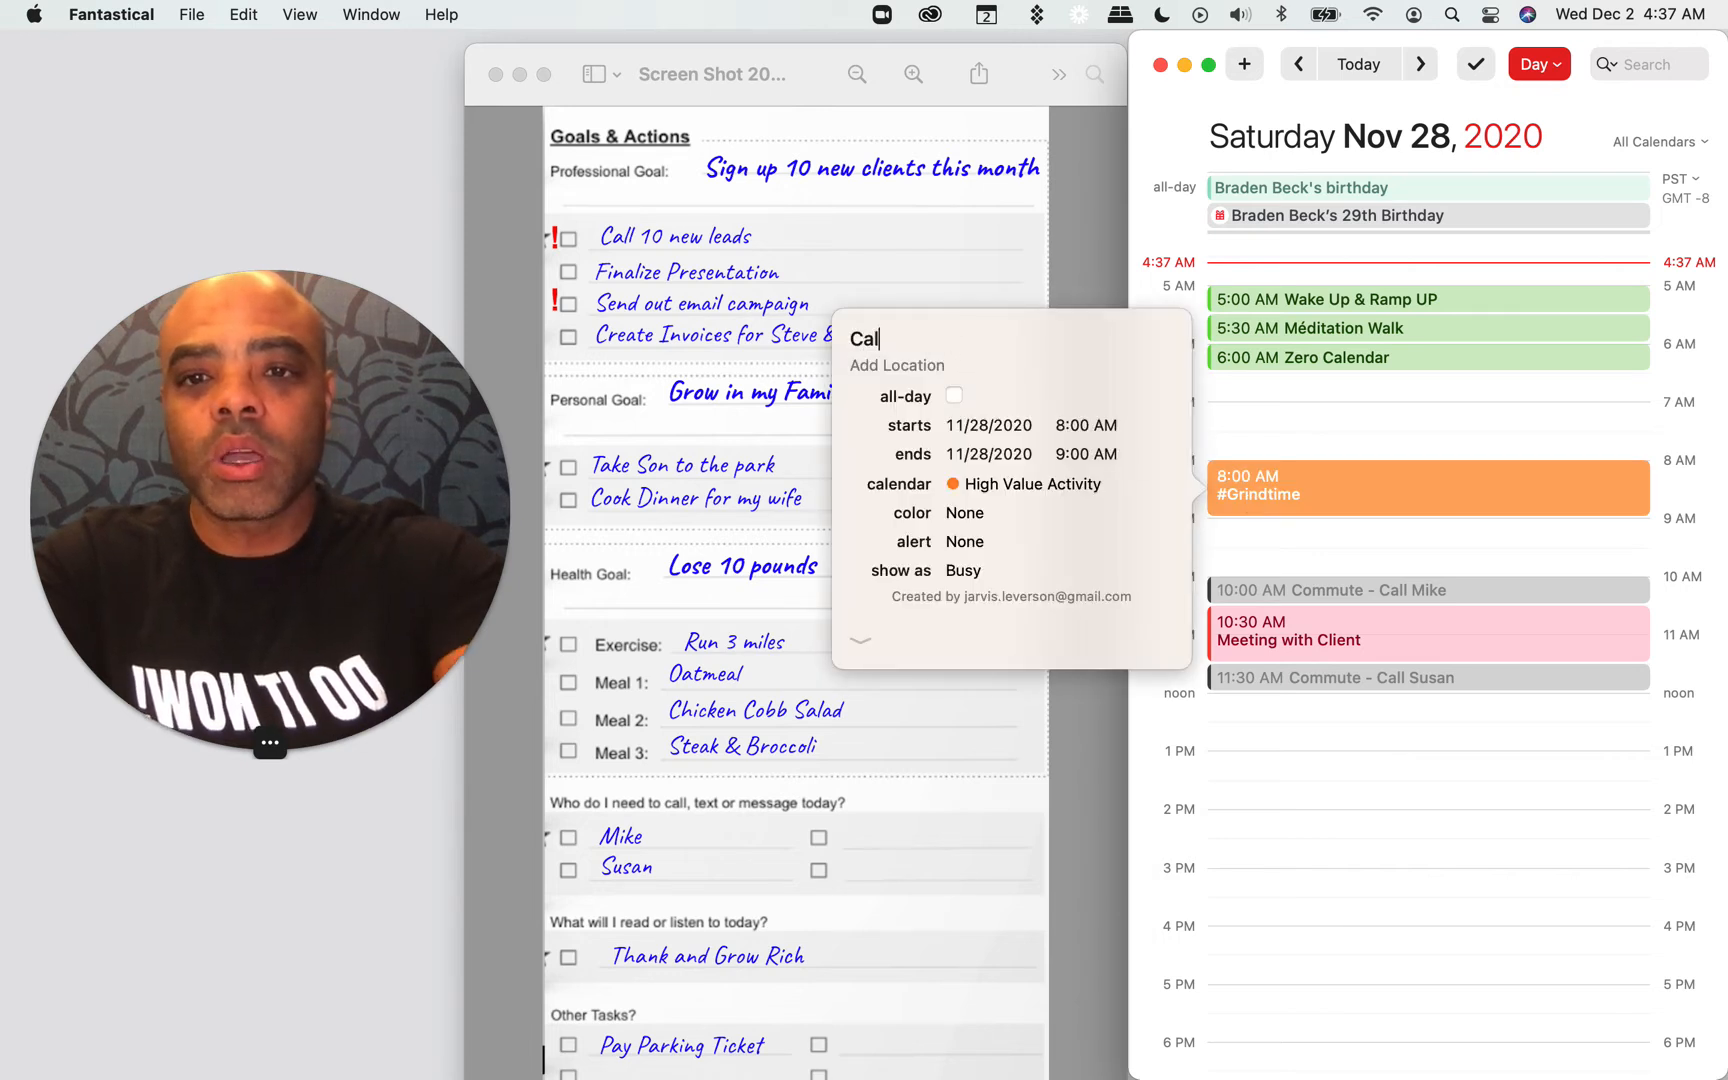
type("l 10 new leads")
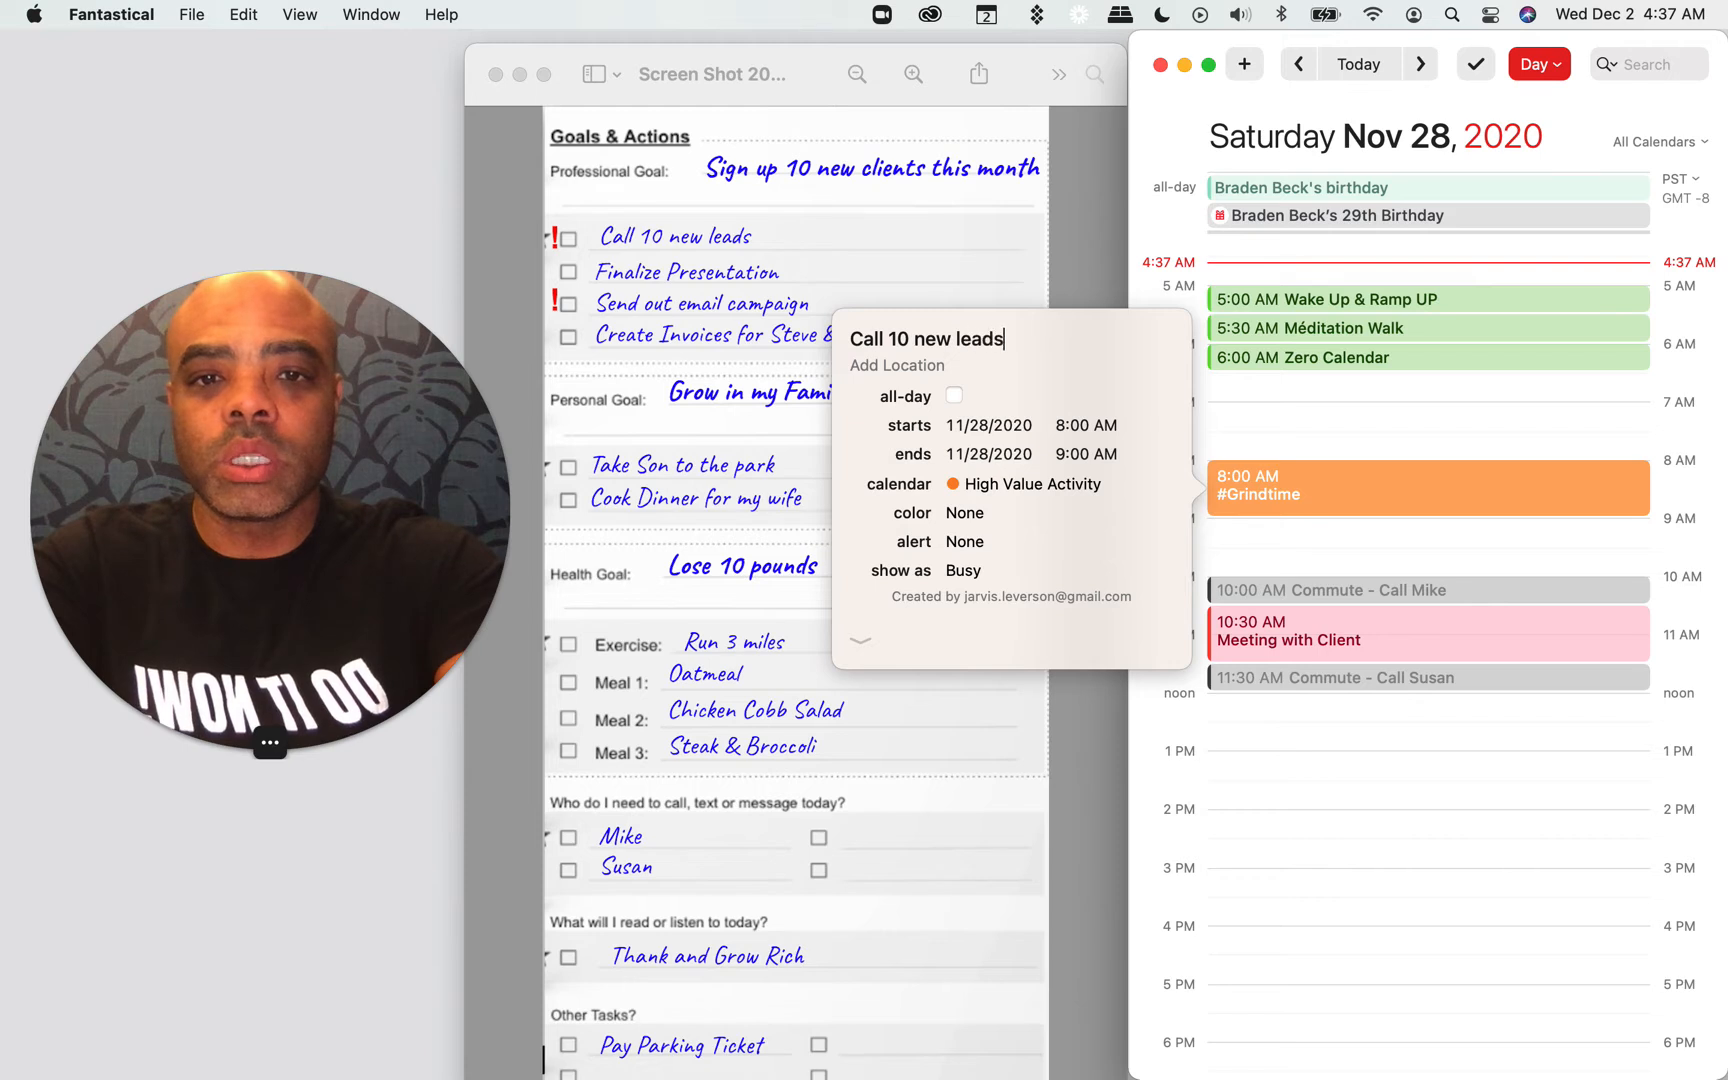
key("Return")
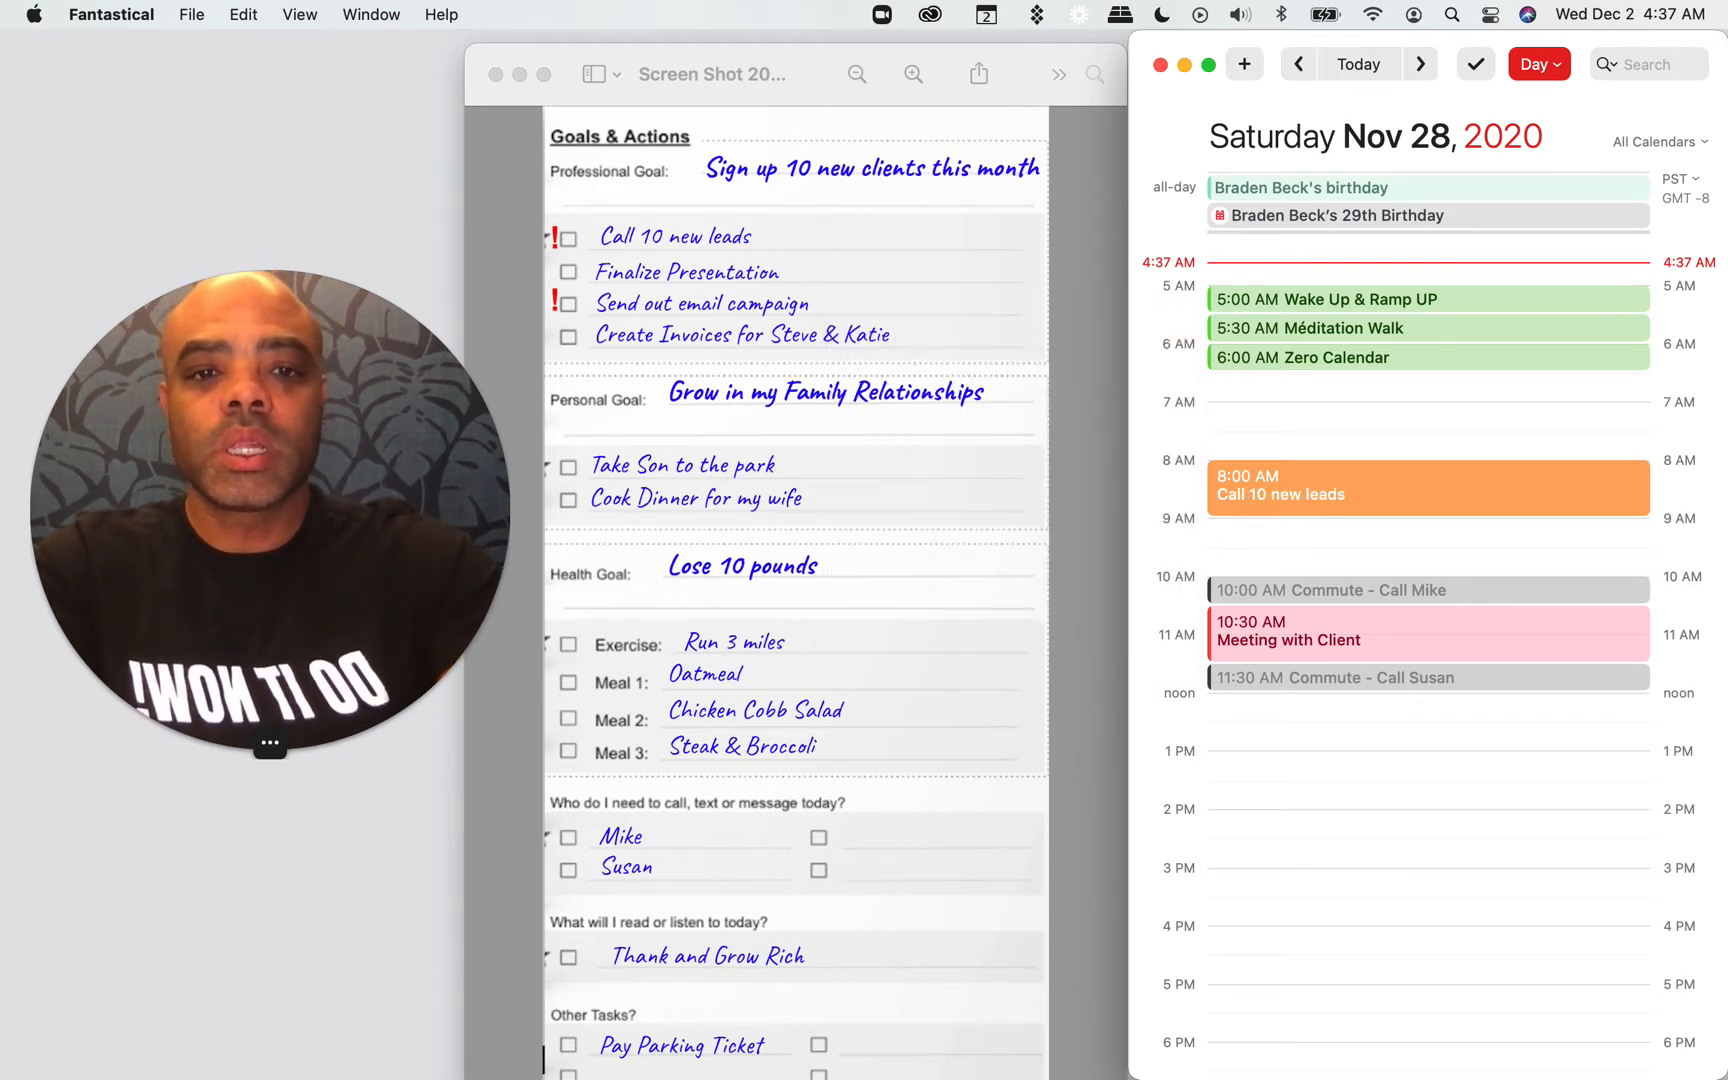
left_click(1233, 412)
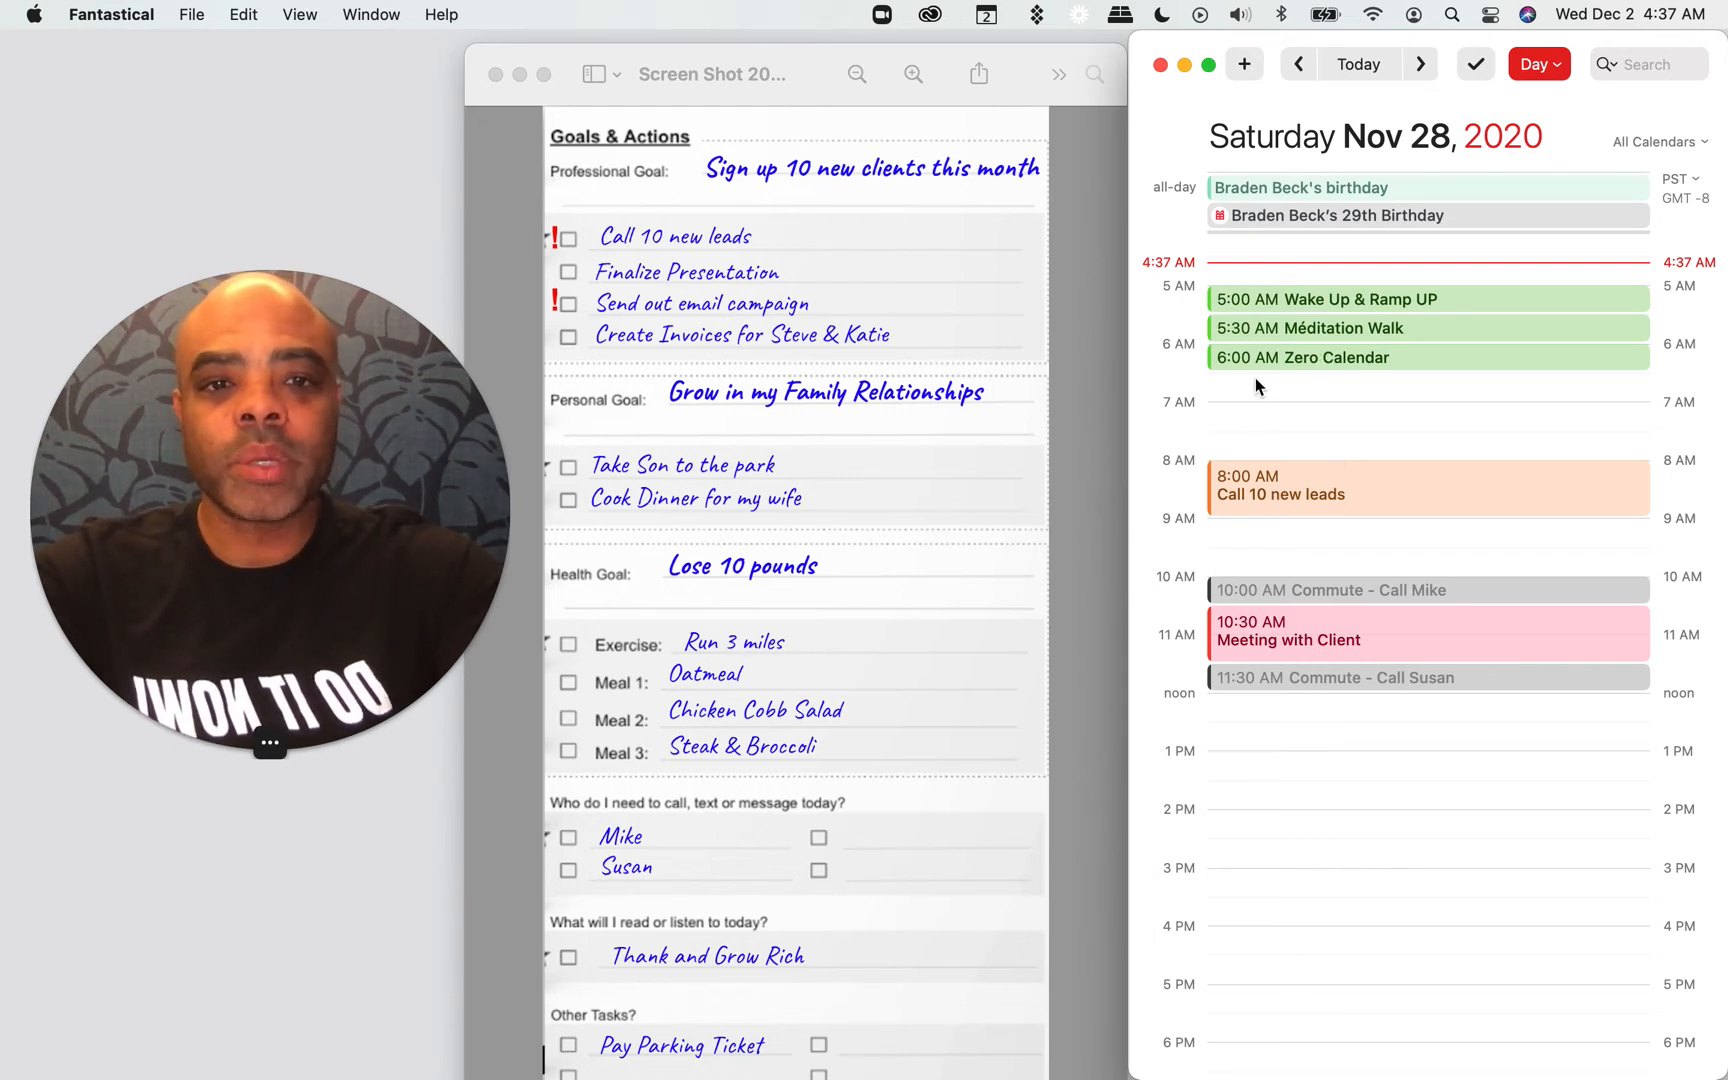
Step: Add a "Breakfast - Oatmeal" event from 6:30 to 7:30 AM in the Meals calendar
left_click_drag(1251, 377, 1243, 450)
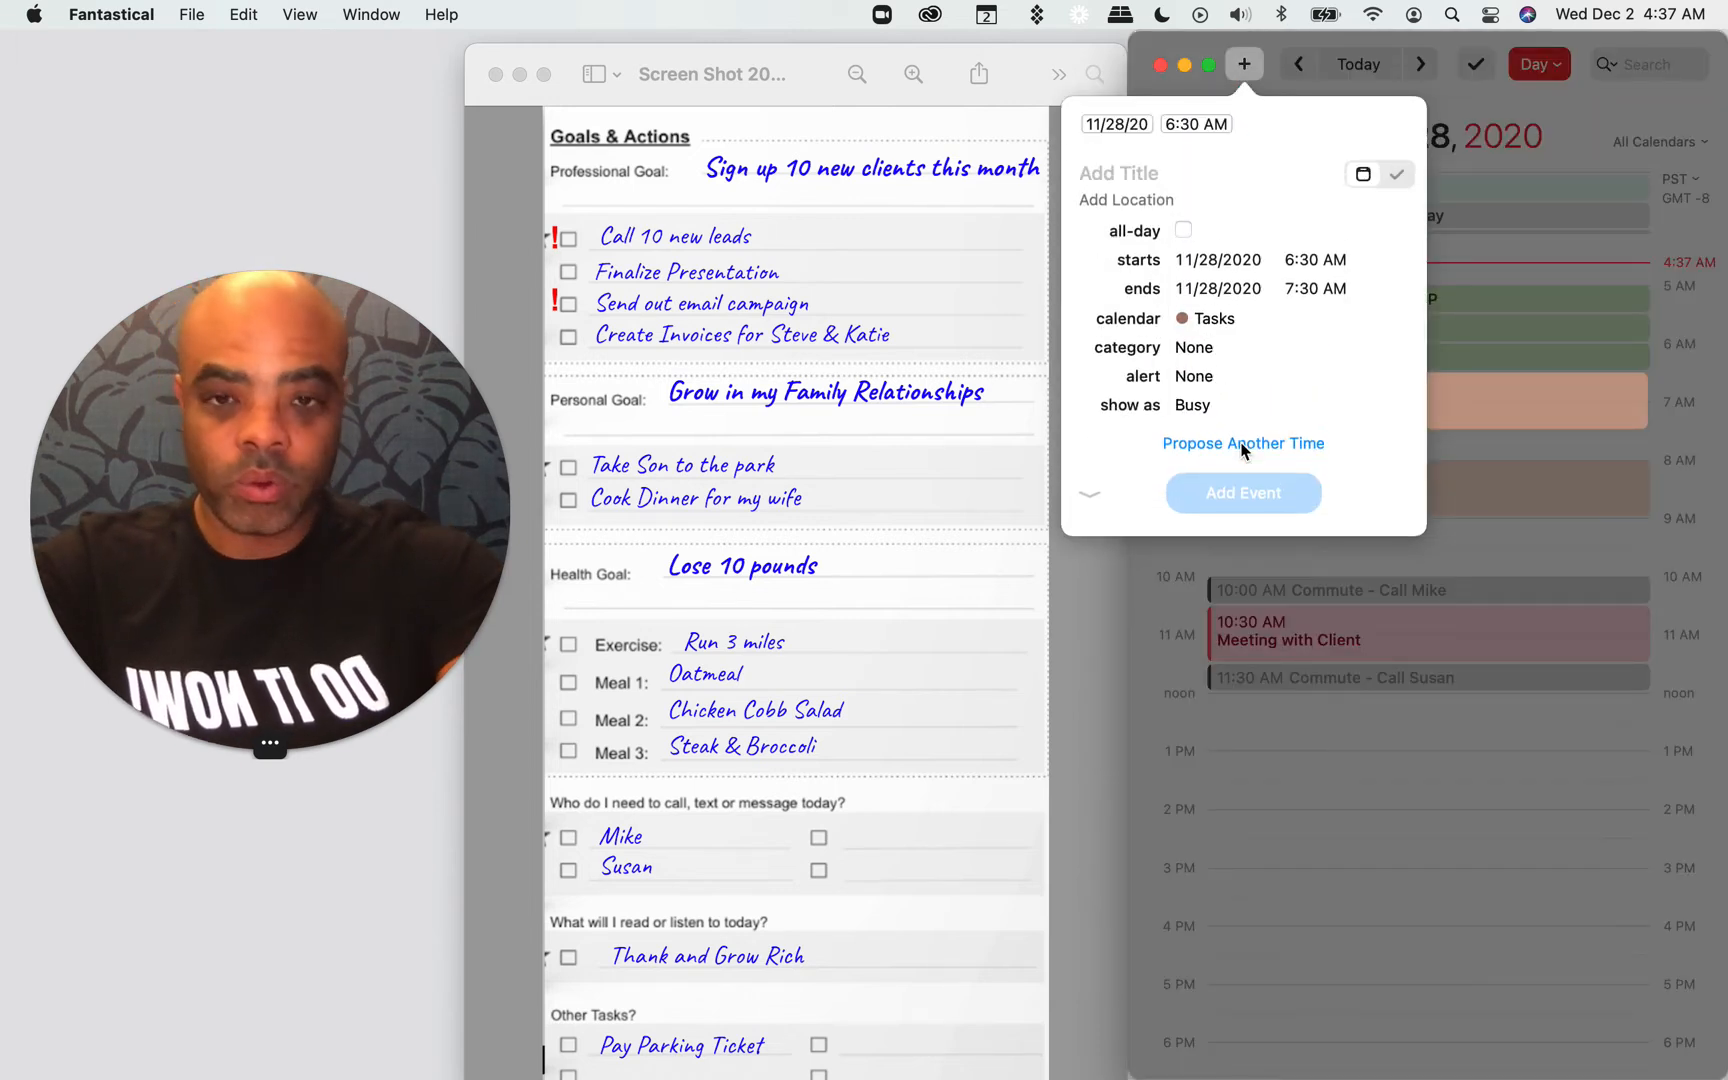
type("Breakfast - Oatmeal")
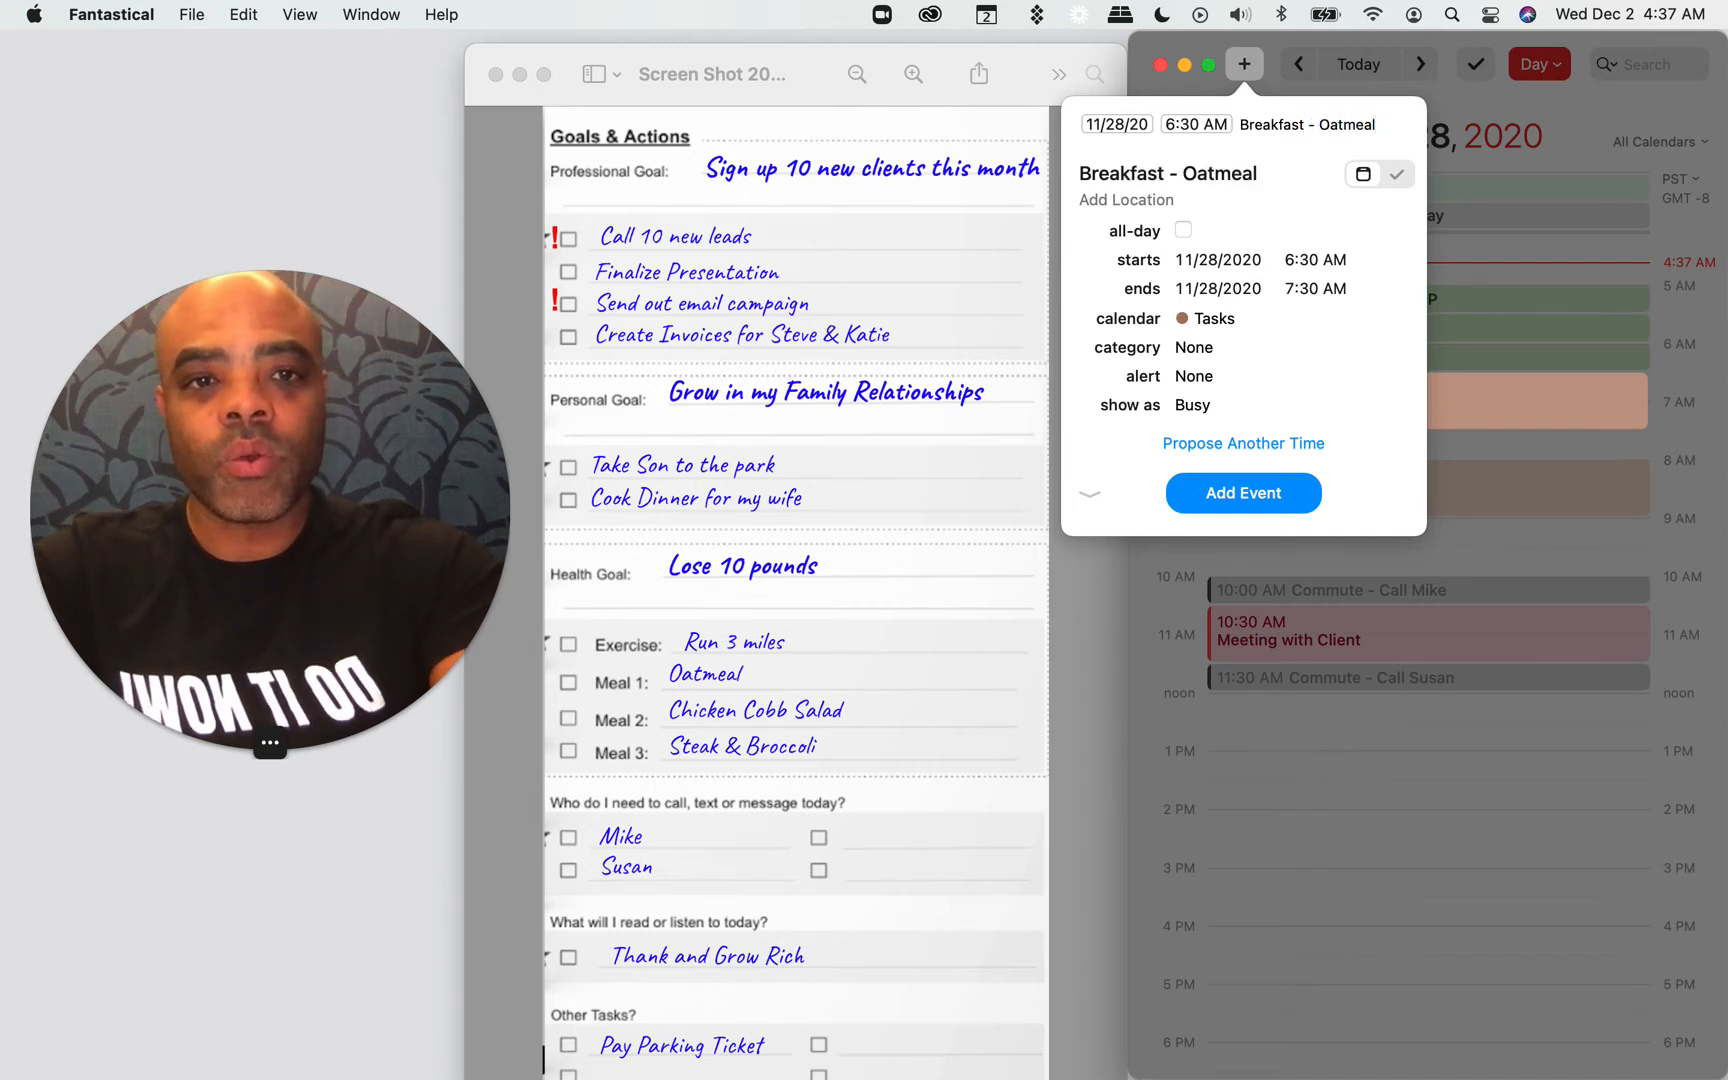
type(" /Me")
key("Tab")
key("Return")
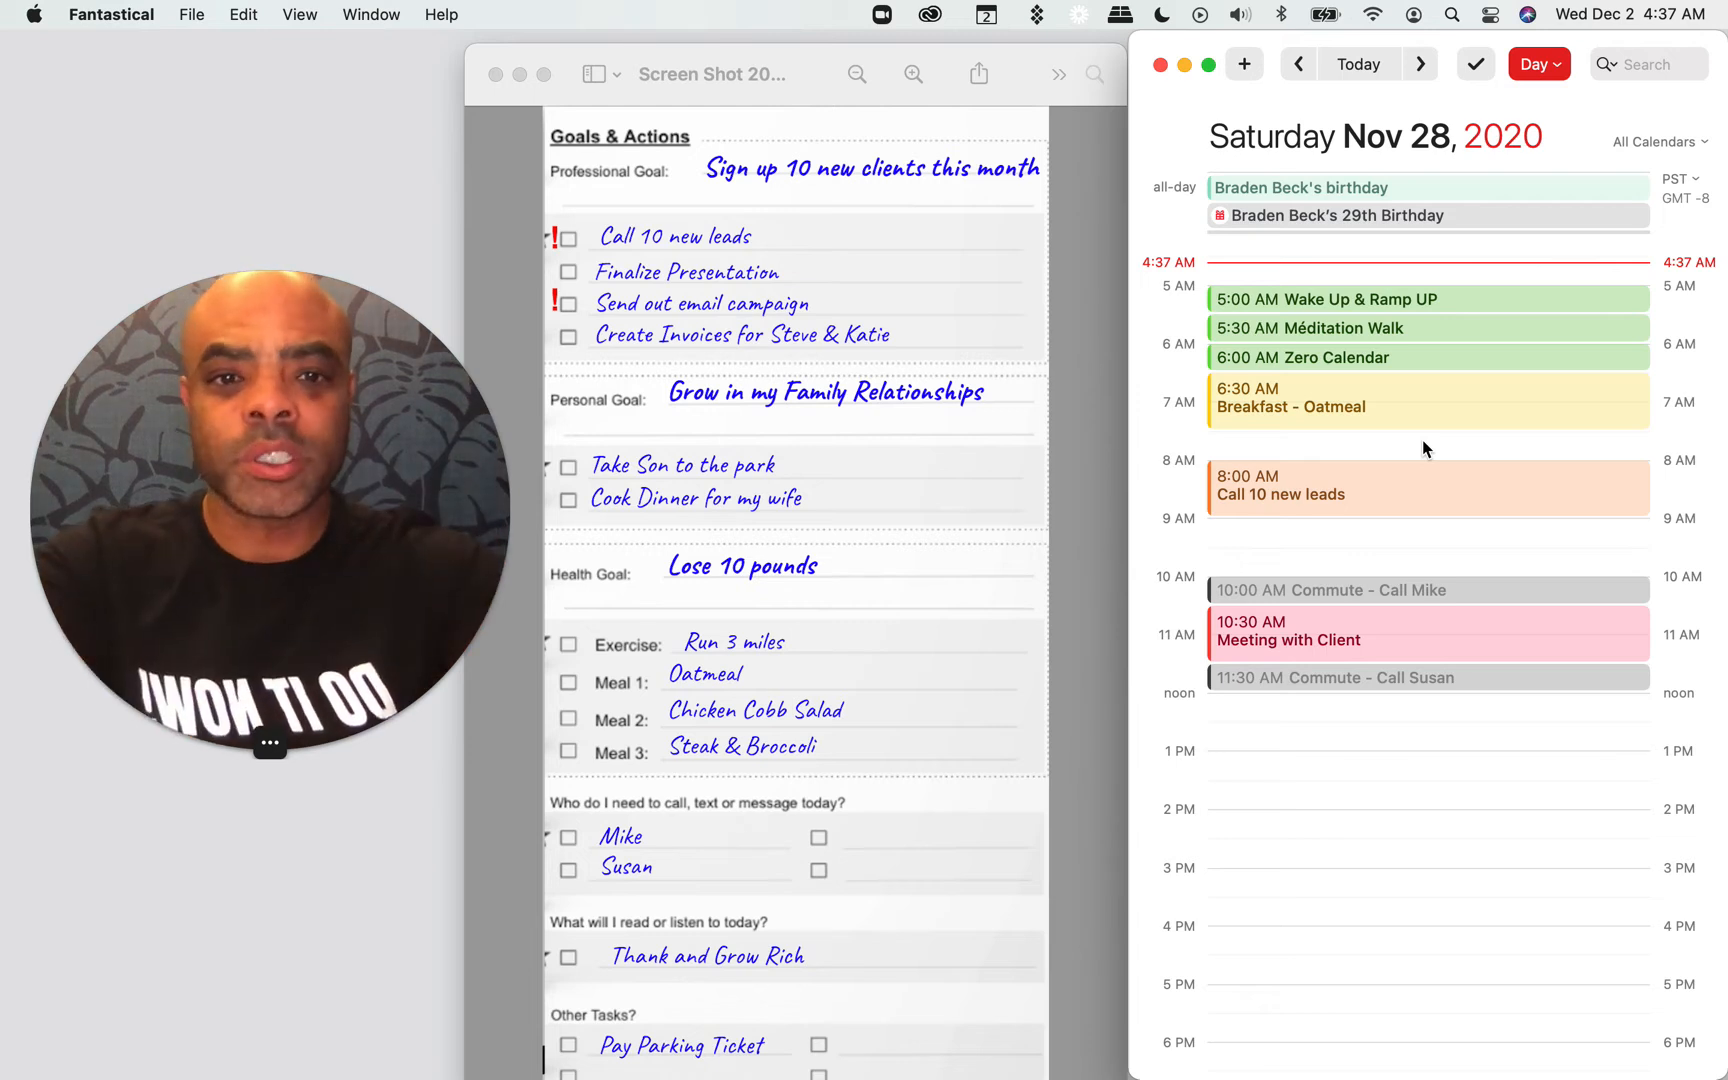
Step: Add a "Commute - Listen to Think And Grow Rich" event from 7:30 to 8:00 AM
double_click(1310, 450)
type("Commute -")
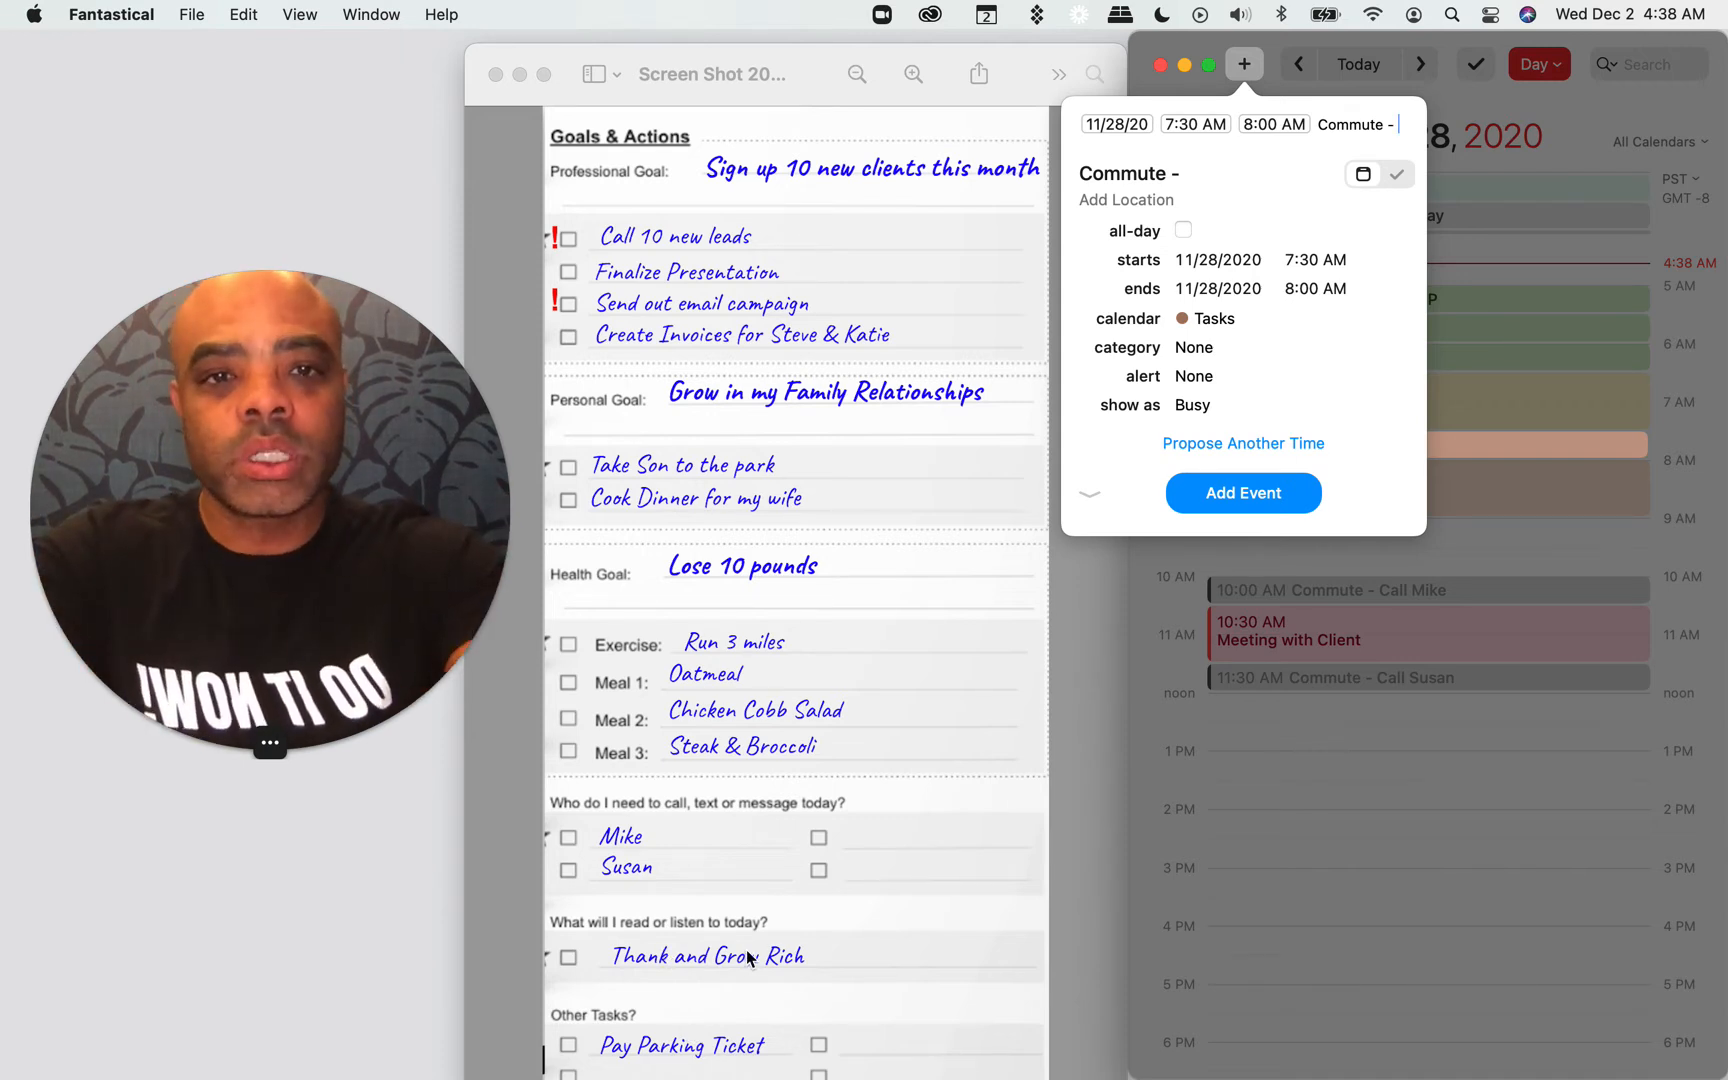
type("T")
key("BackSpace")
type("Listen")
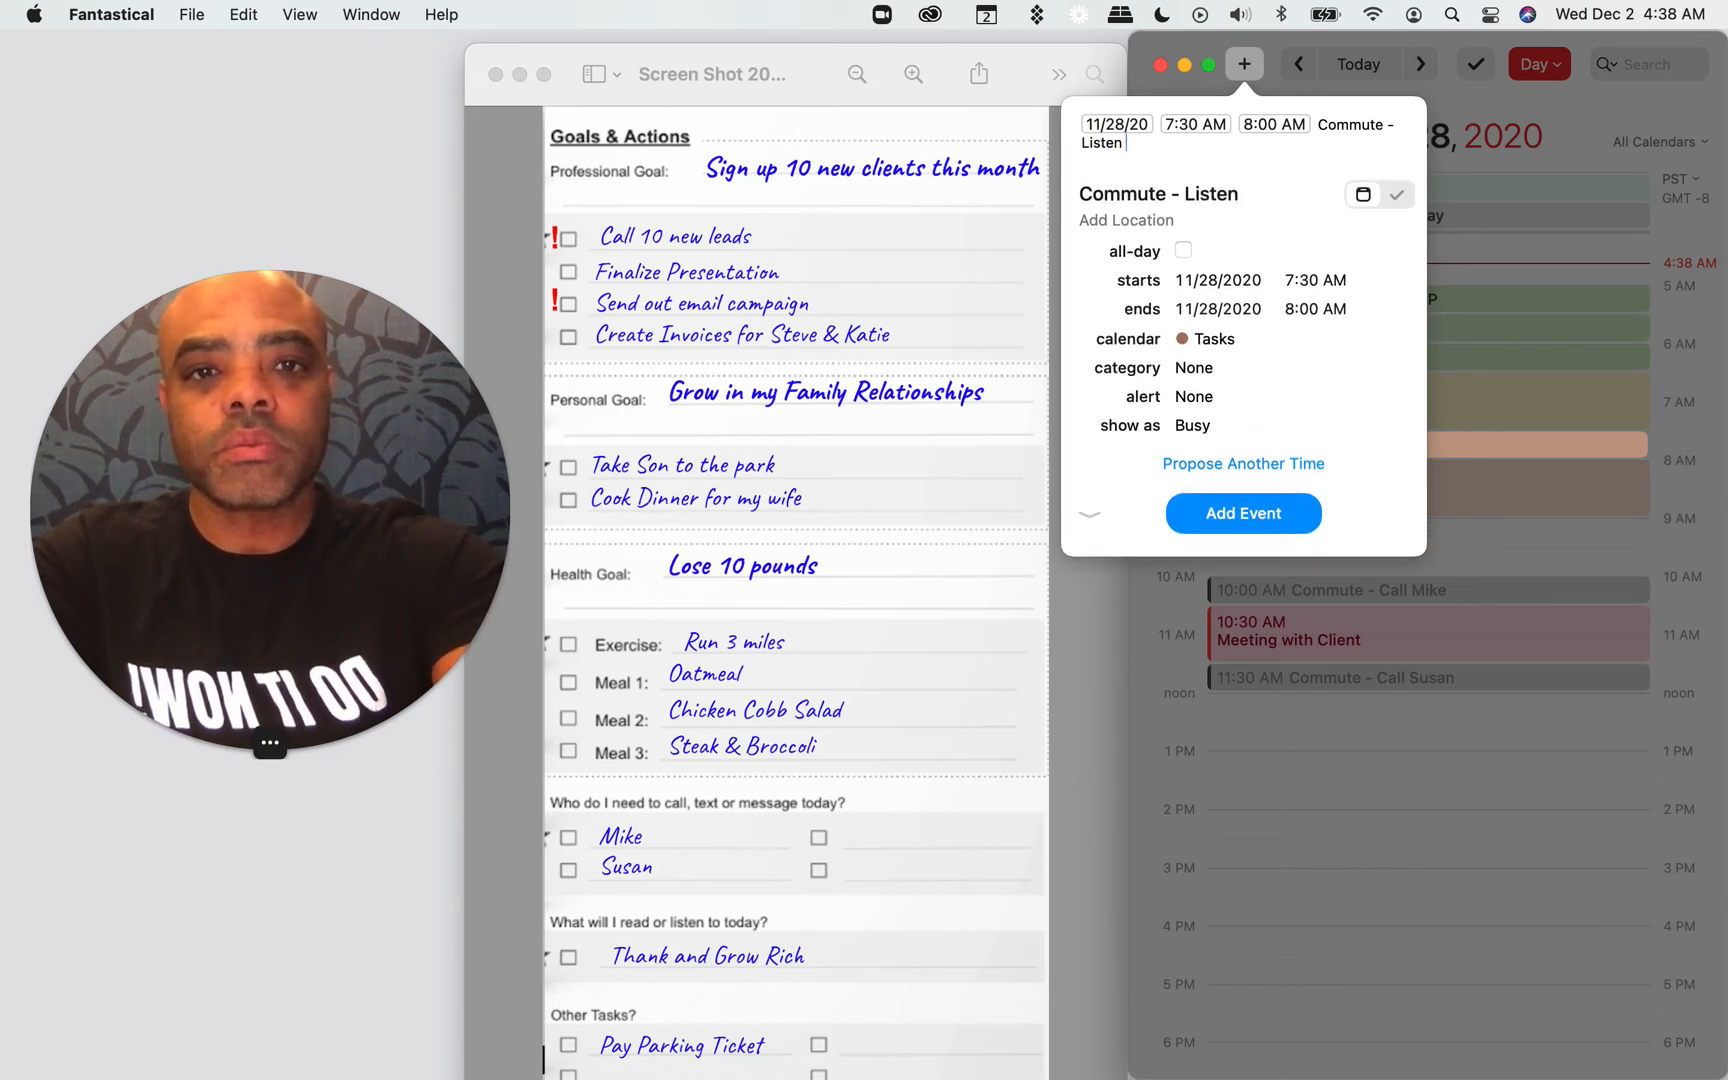
type(" to Think")
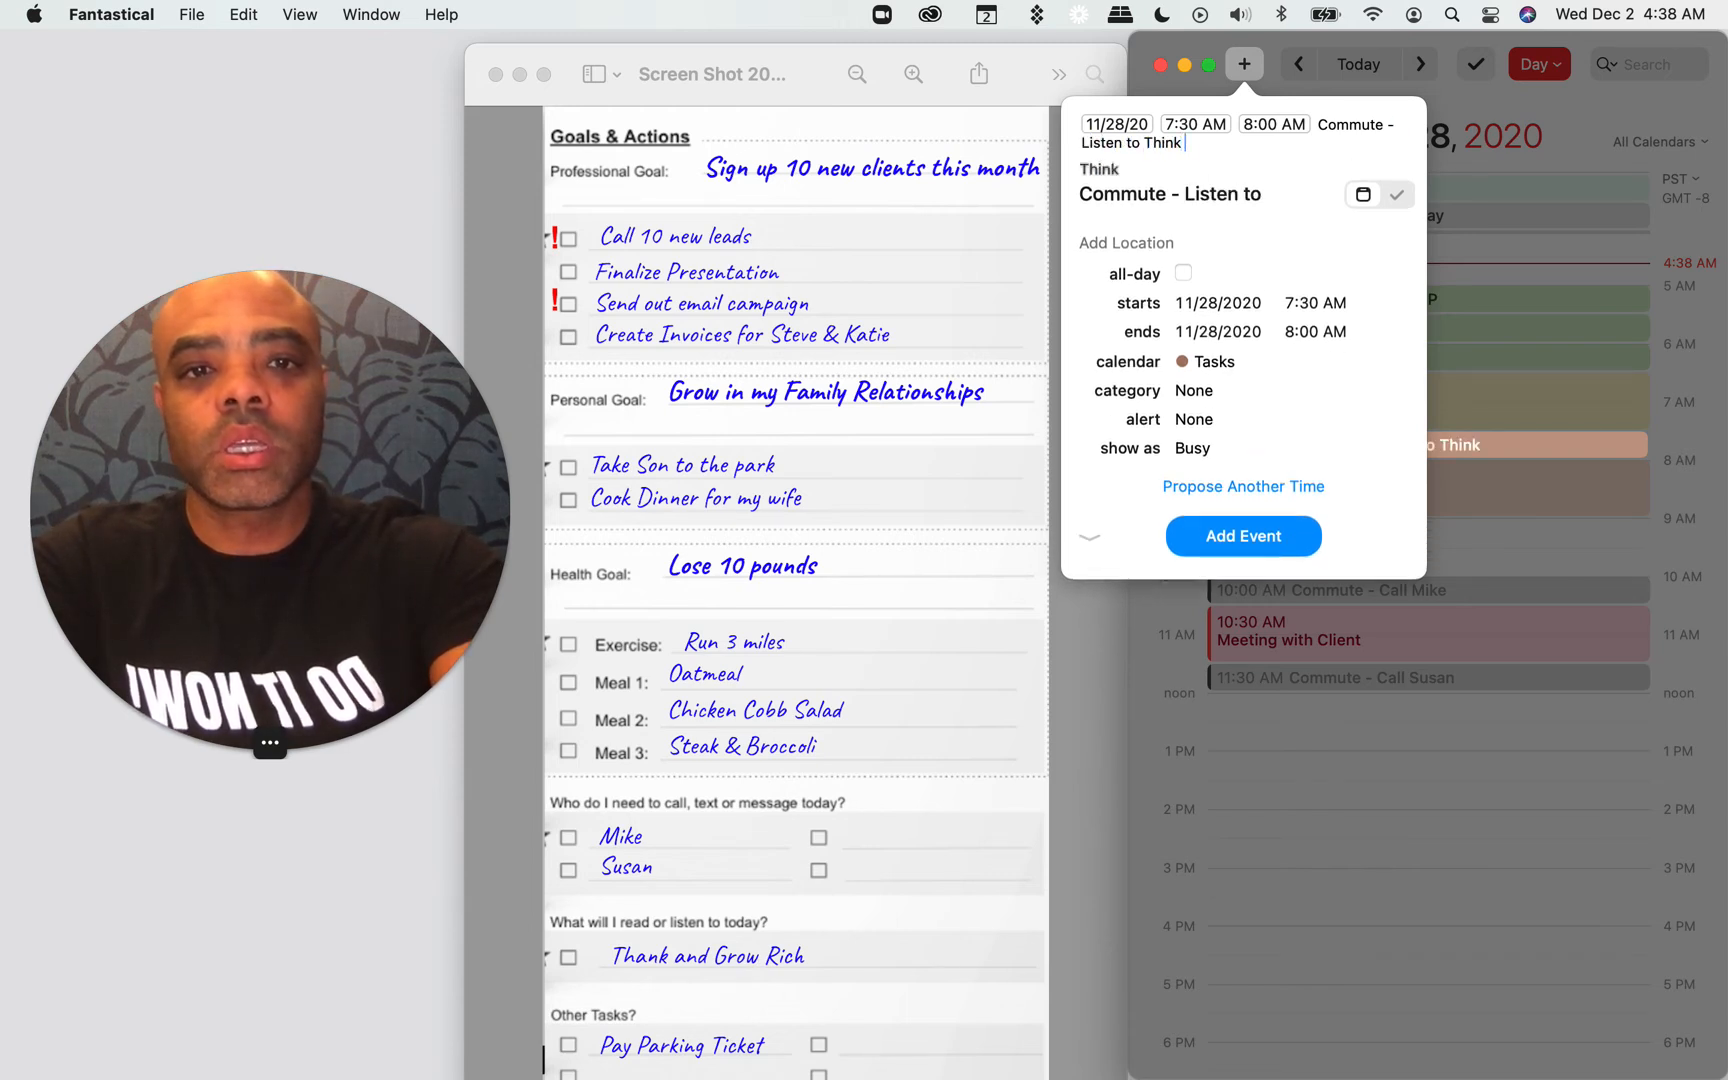
type(" And Grow Rich")
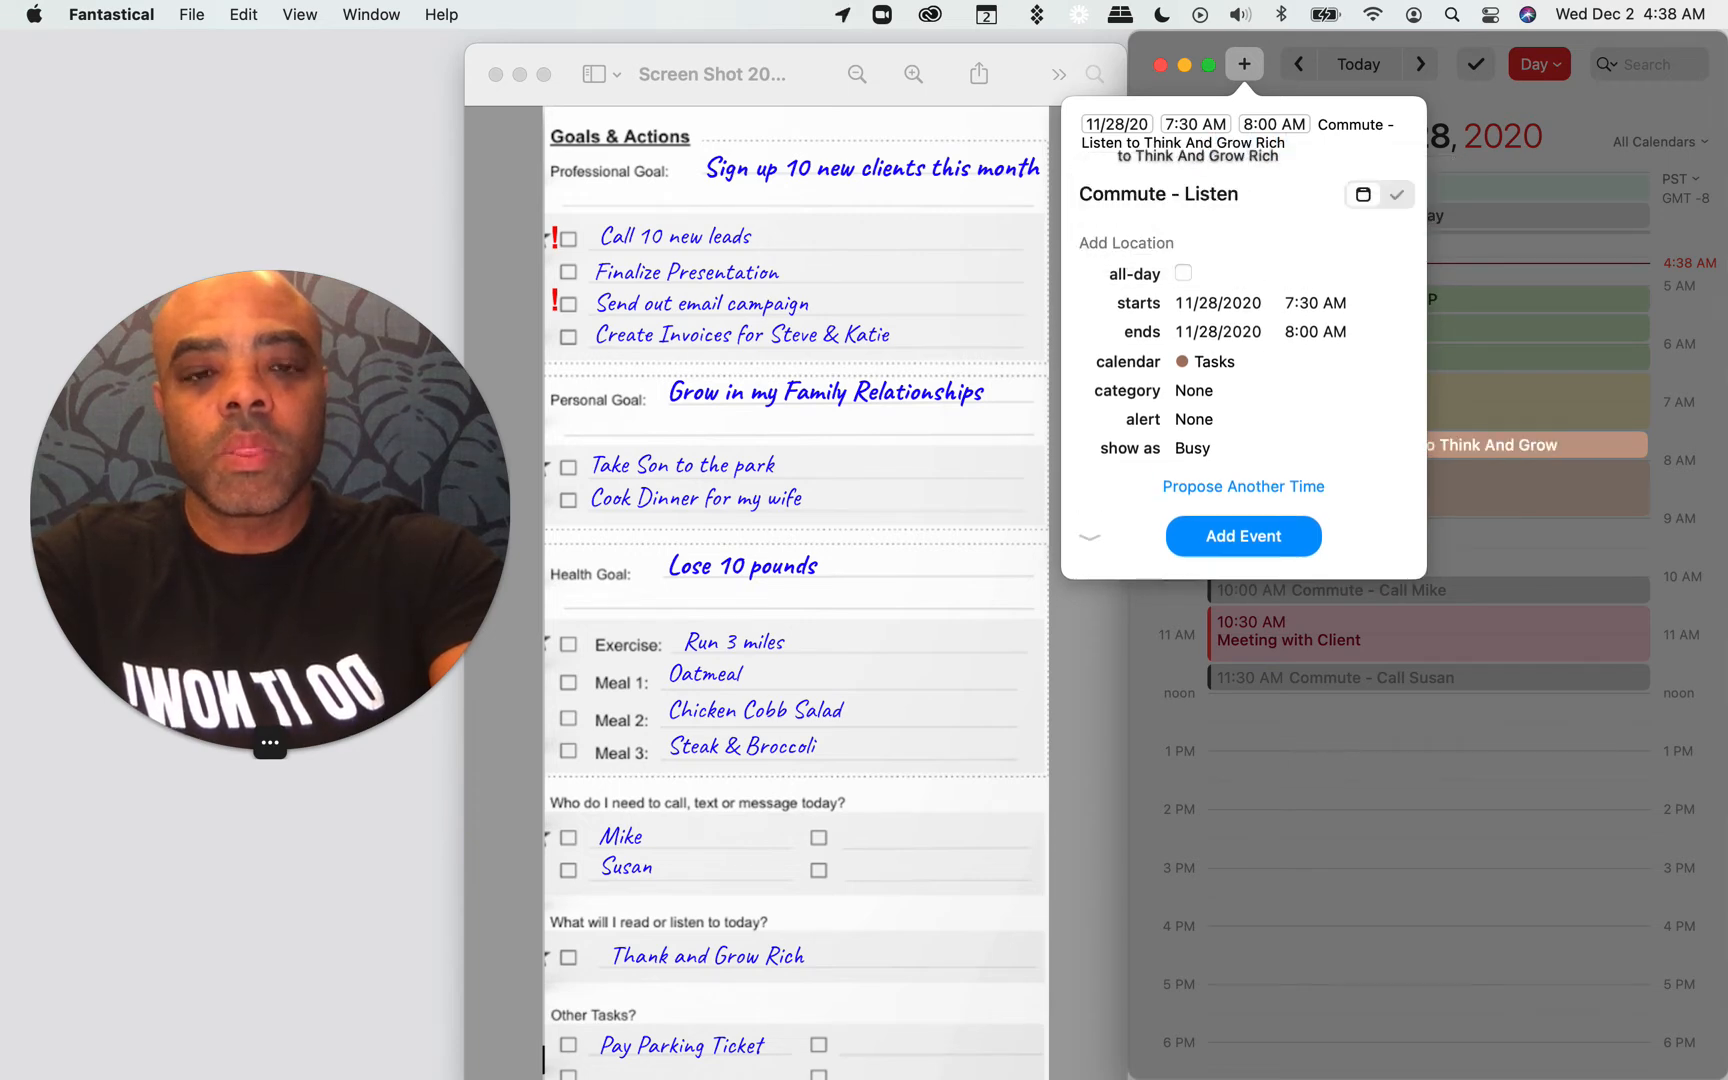
key("Return")
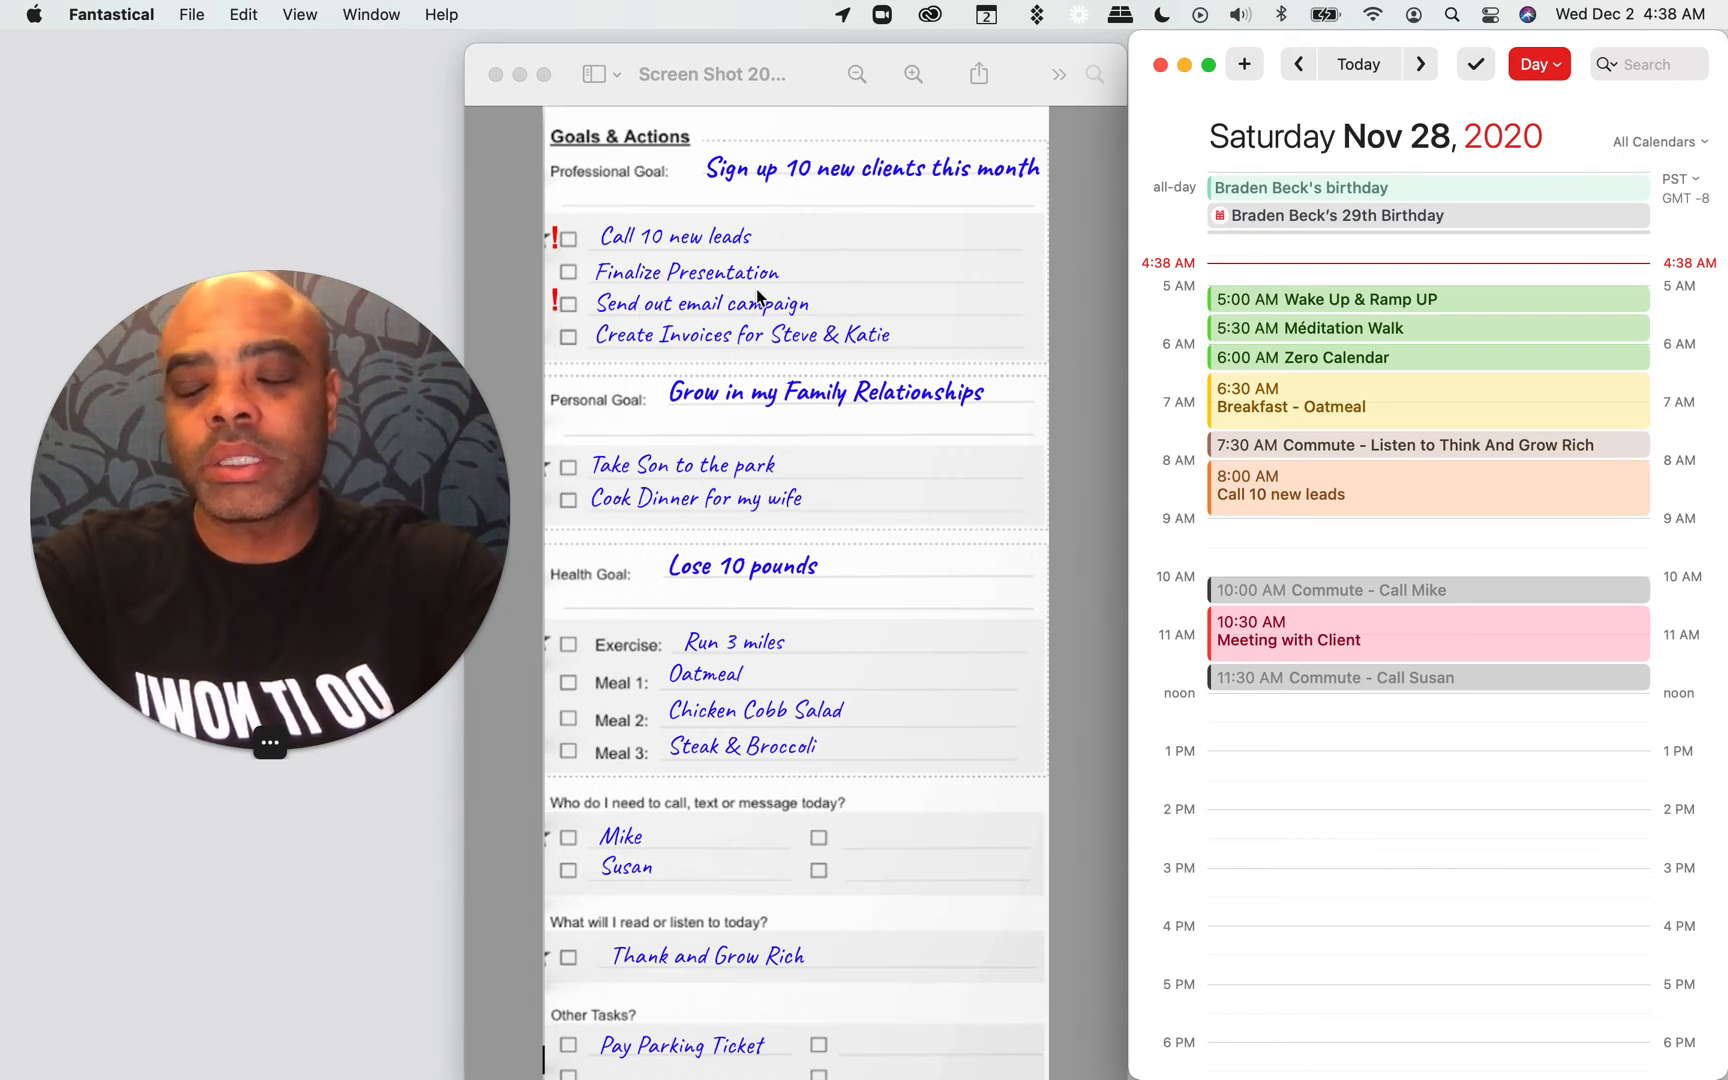
Step: Add a "Send out email campaign" event from 9:00 to 10:00 AM in the High Value Activity calendar
double_click(1299, 530)
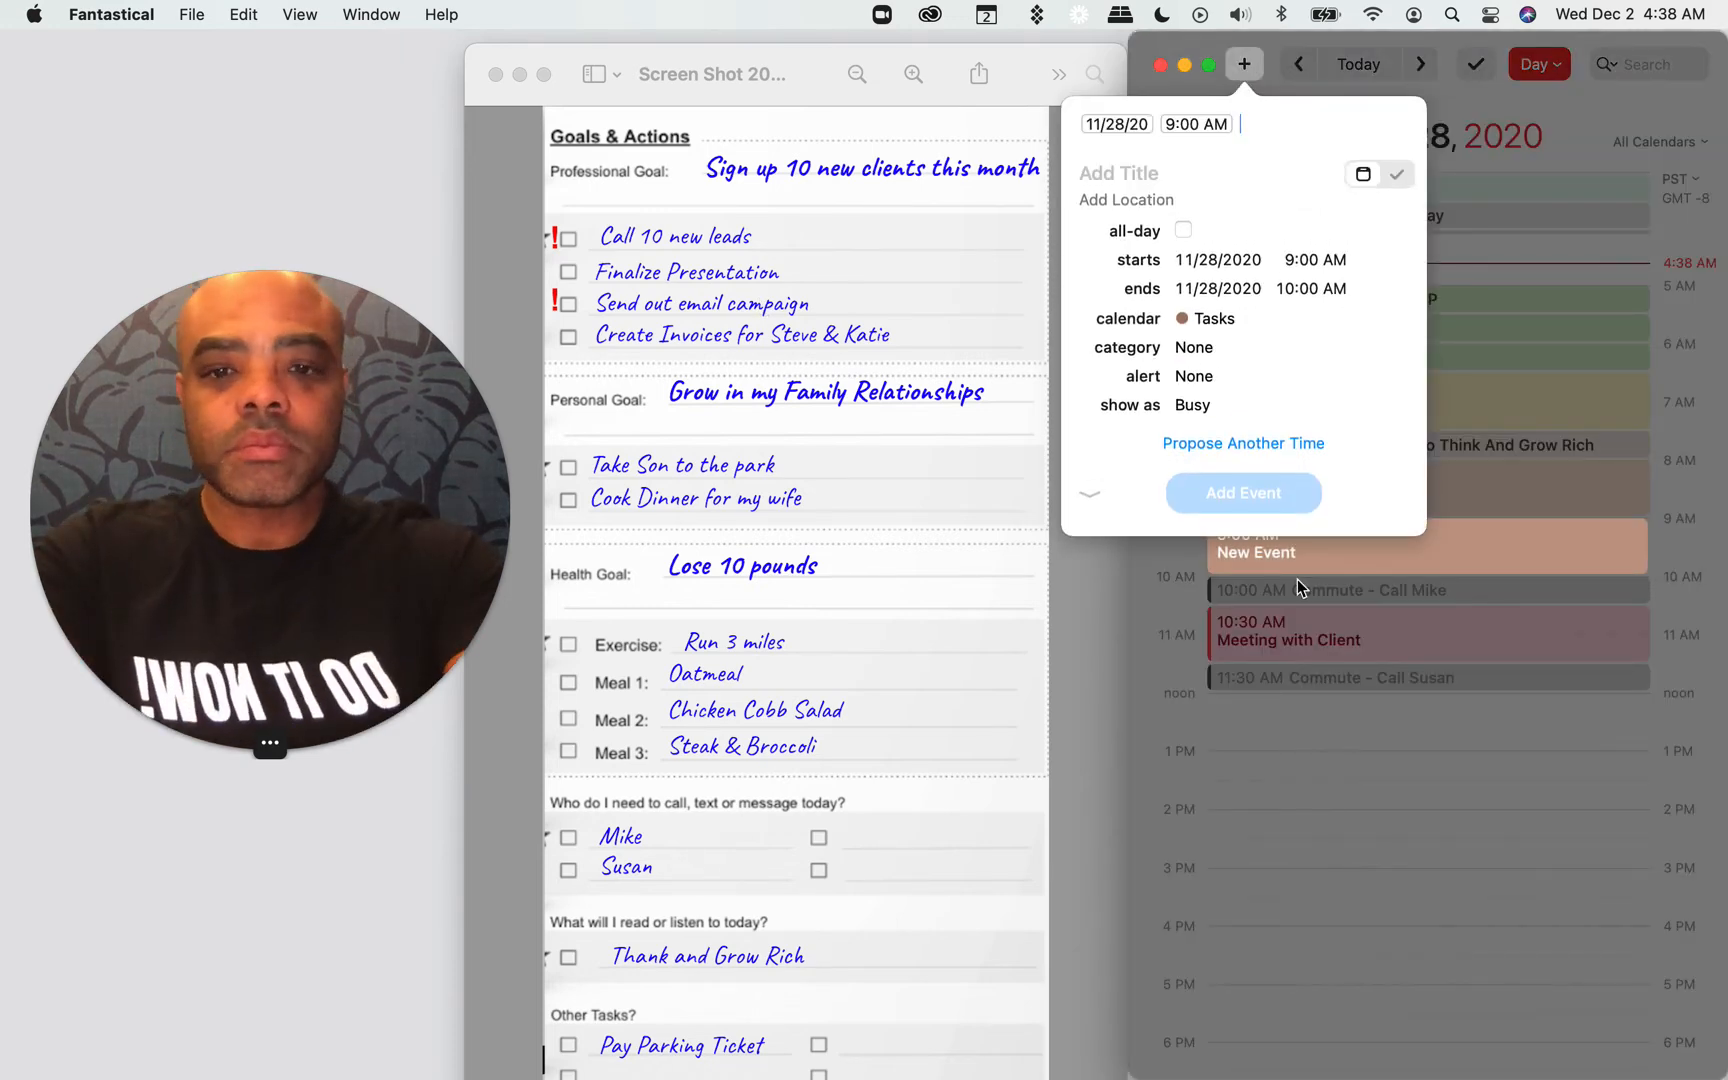
type("Send out ema")
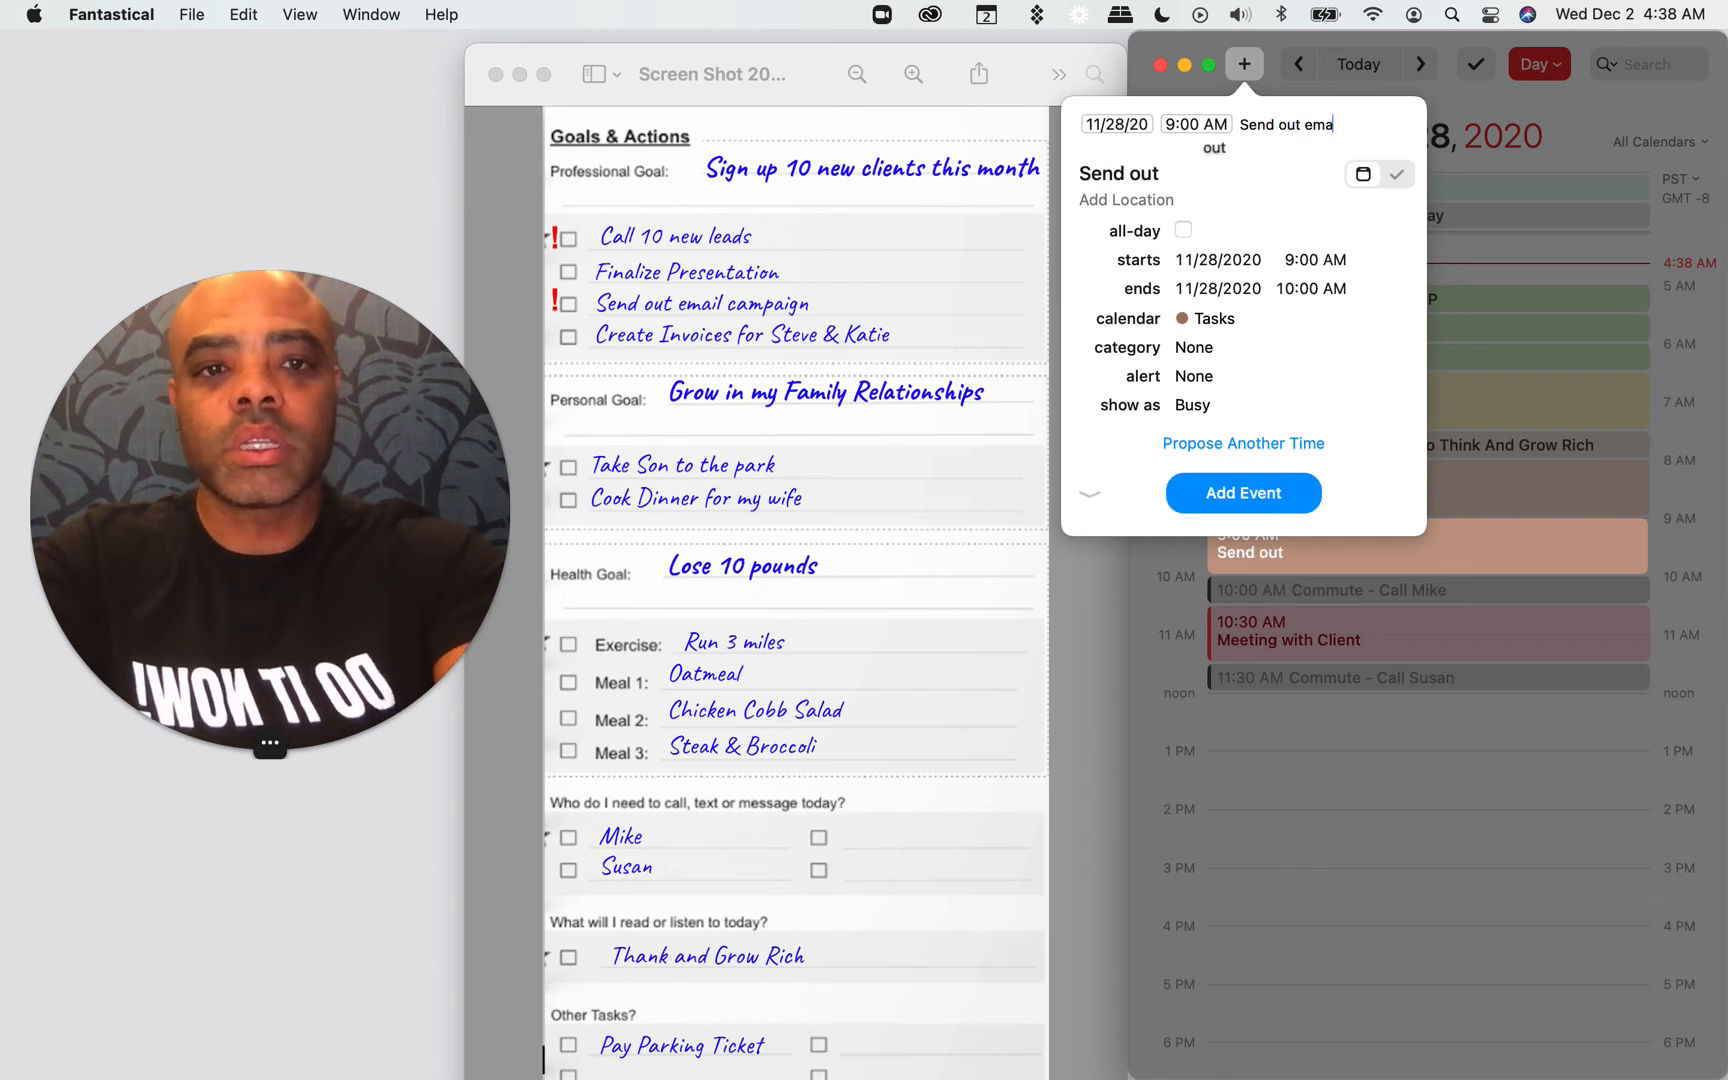
type("il campaignn")
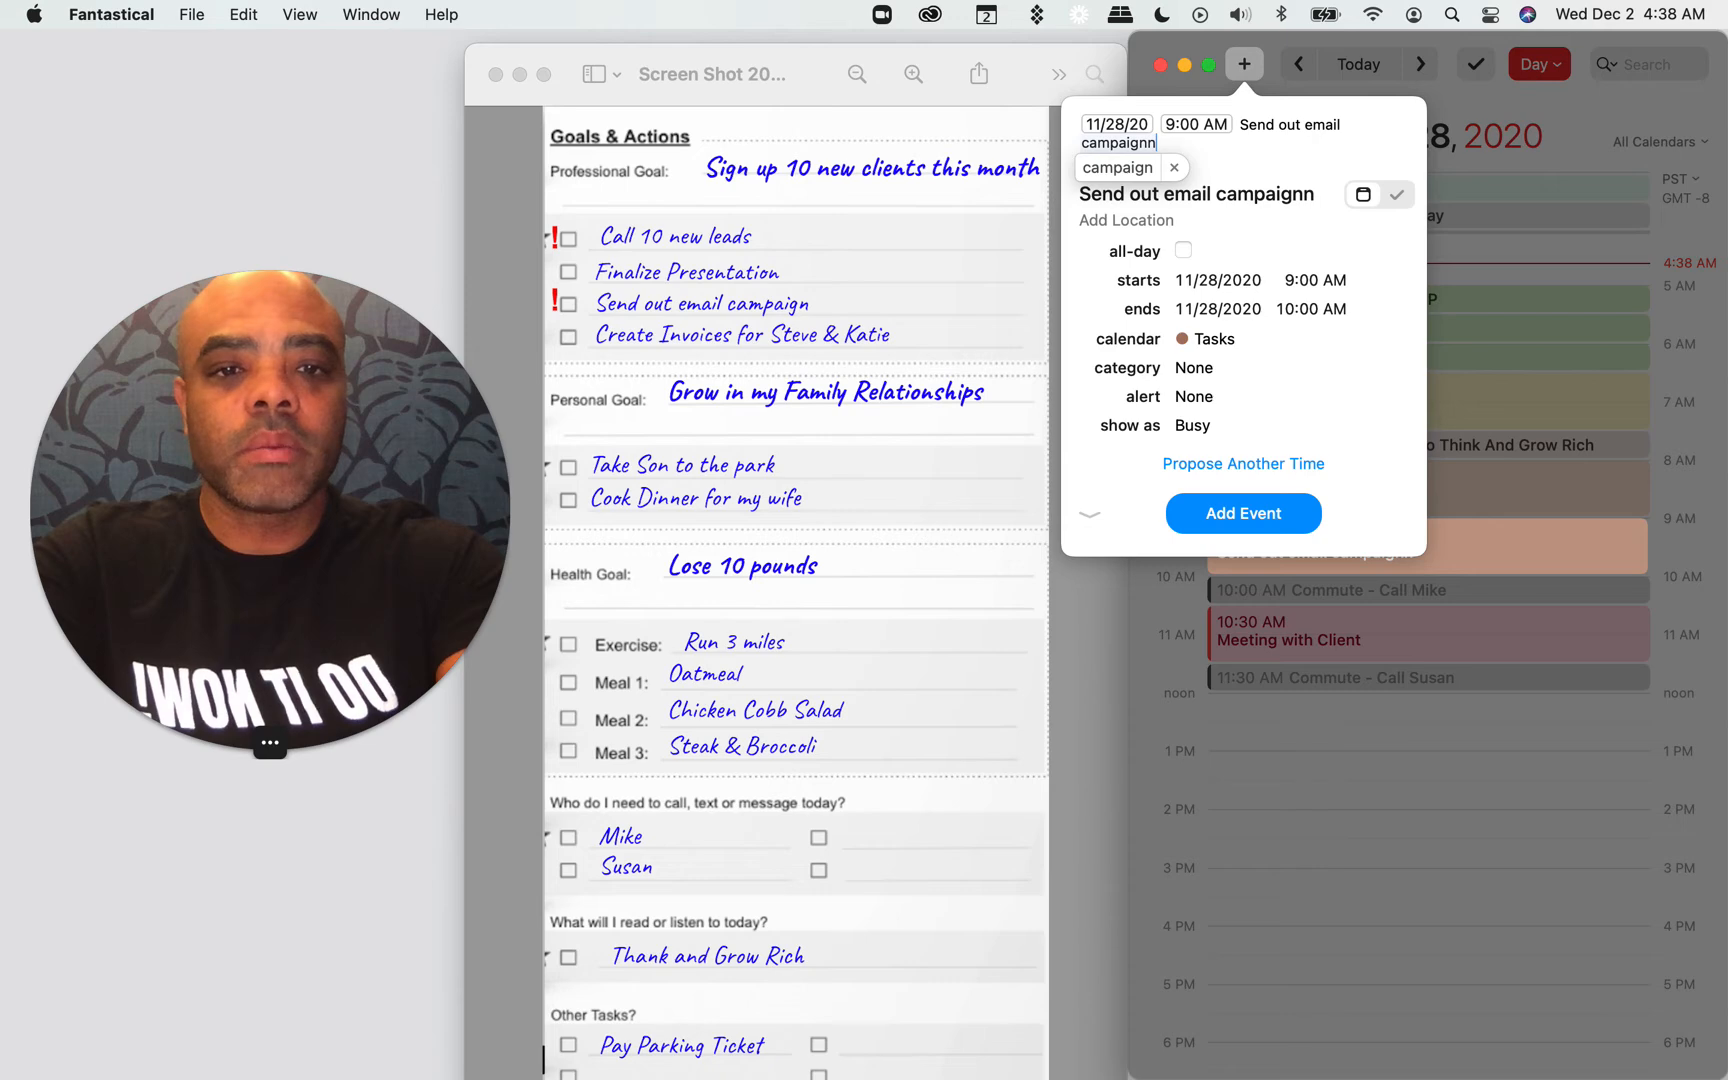
key("BackSpace")
type("/h")
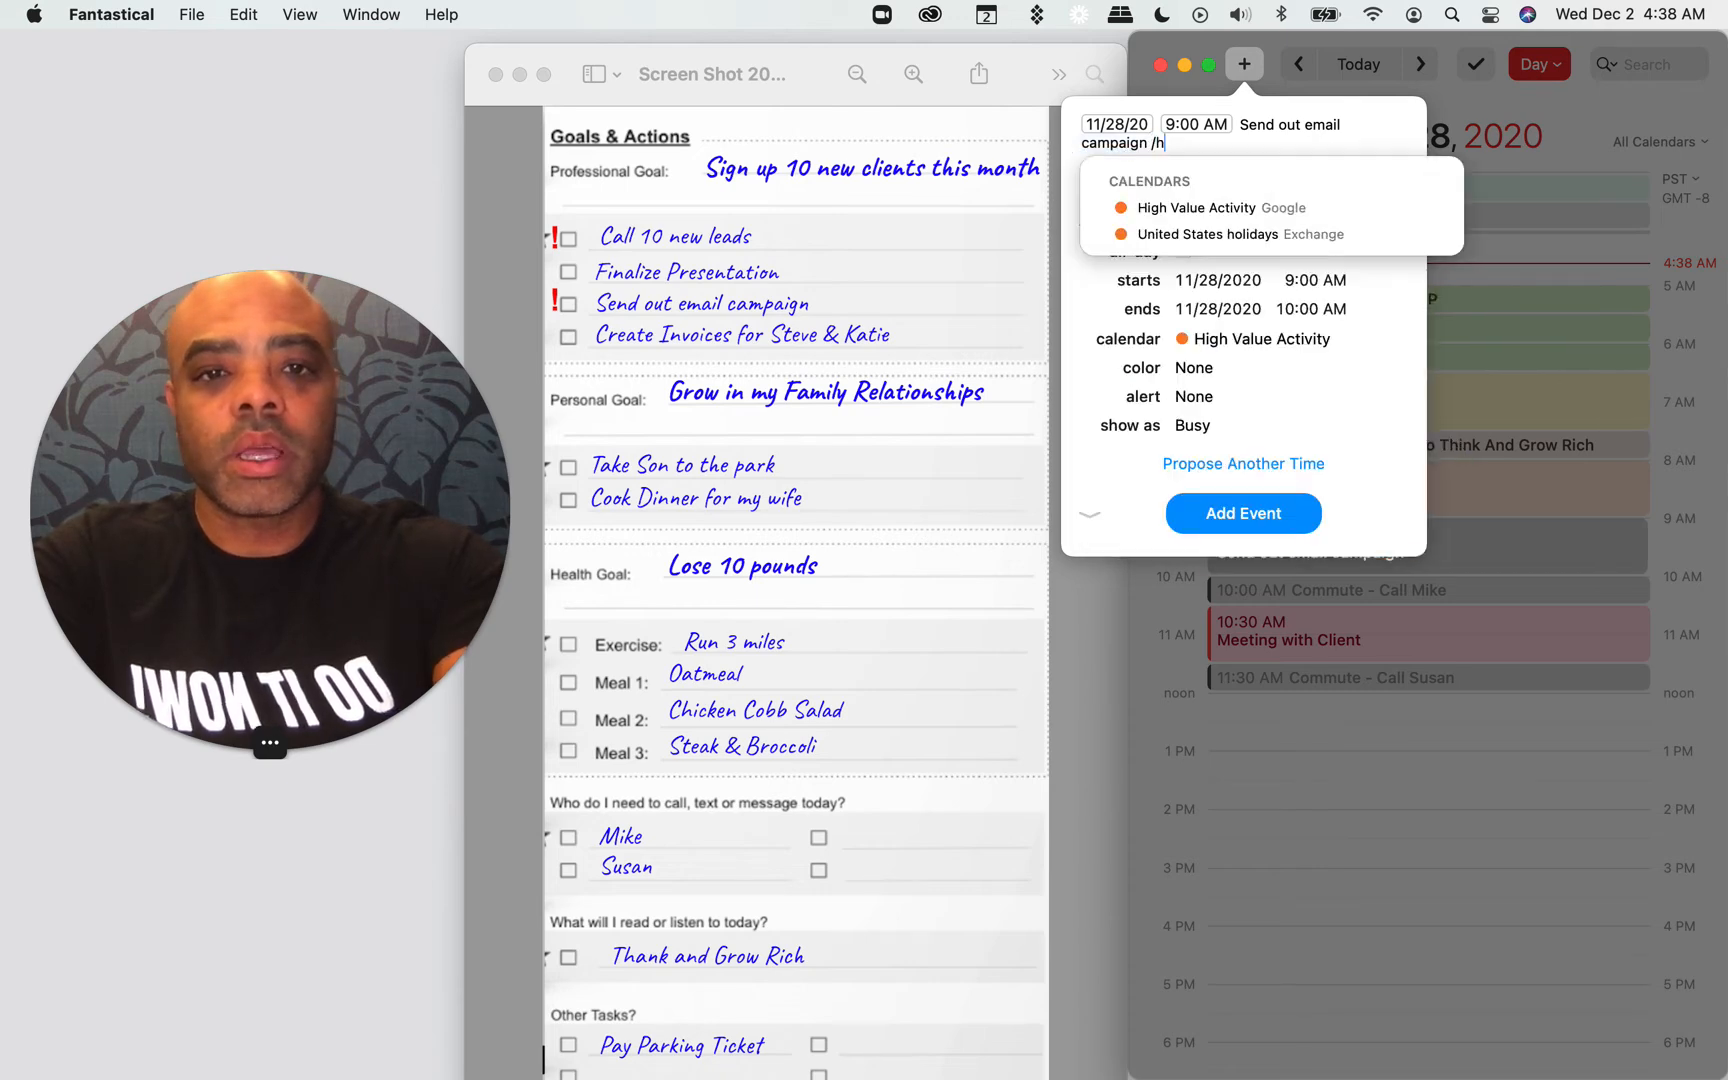
key("Return")
left_click(1228, 512)
left_click(1332, 728)
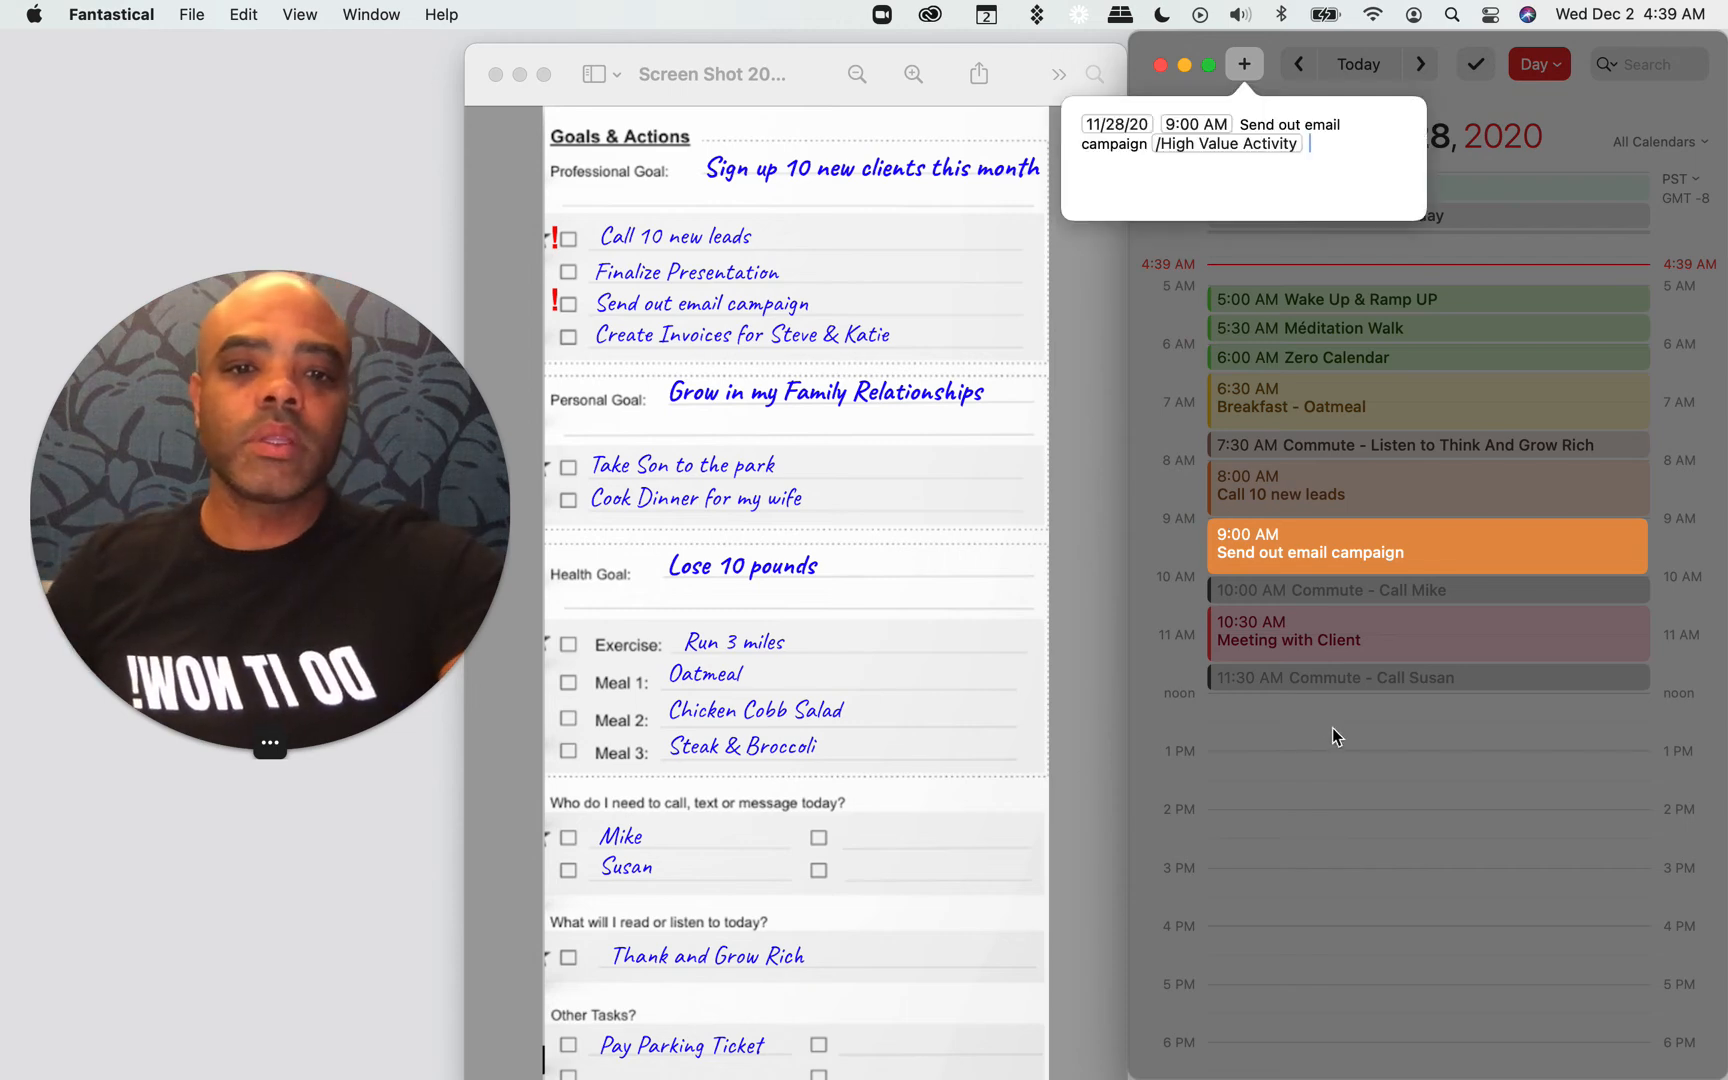
left_click(1243, 520)
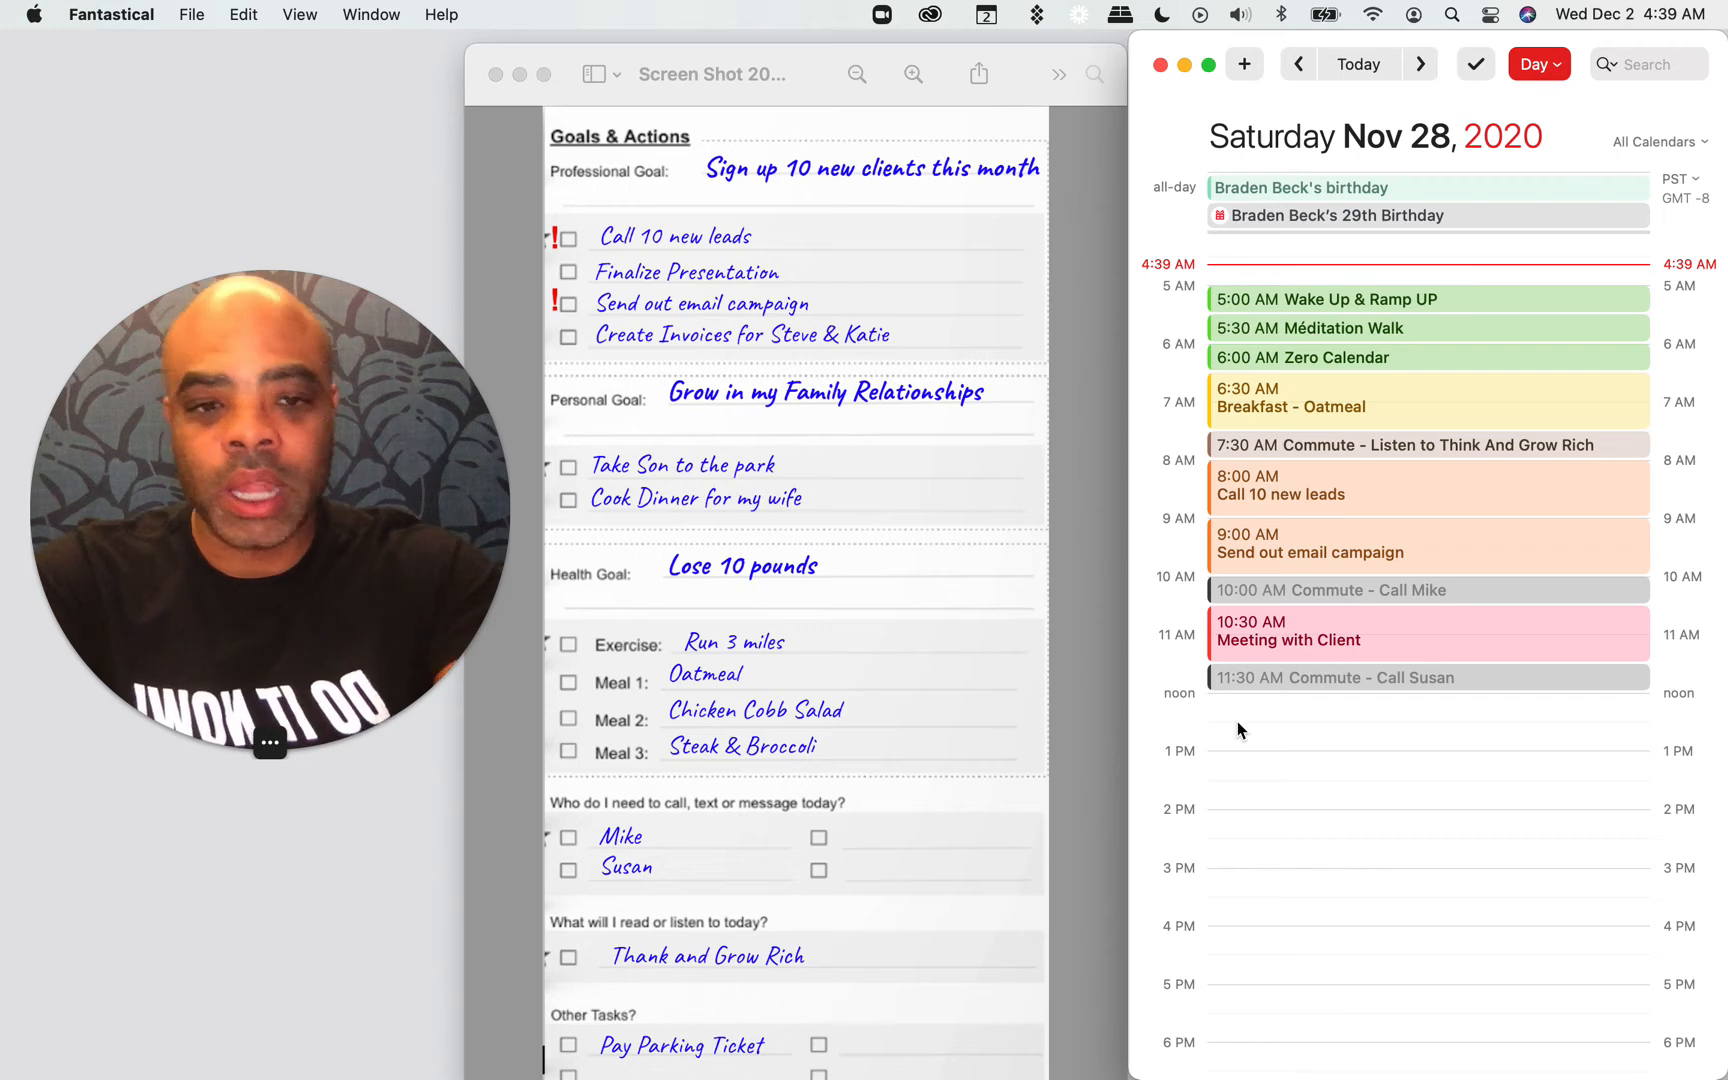
Step: Add a "Finalize Presentation" event from 12:00 to 2:00 PM in the Low Value Activity calendar
left_click_drag(1276, 720, 1282, 826)
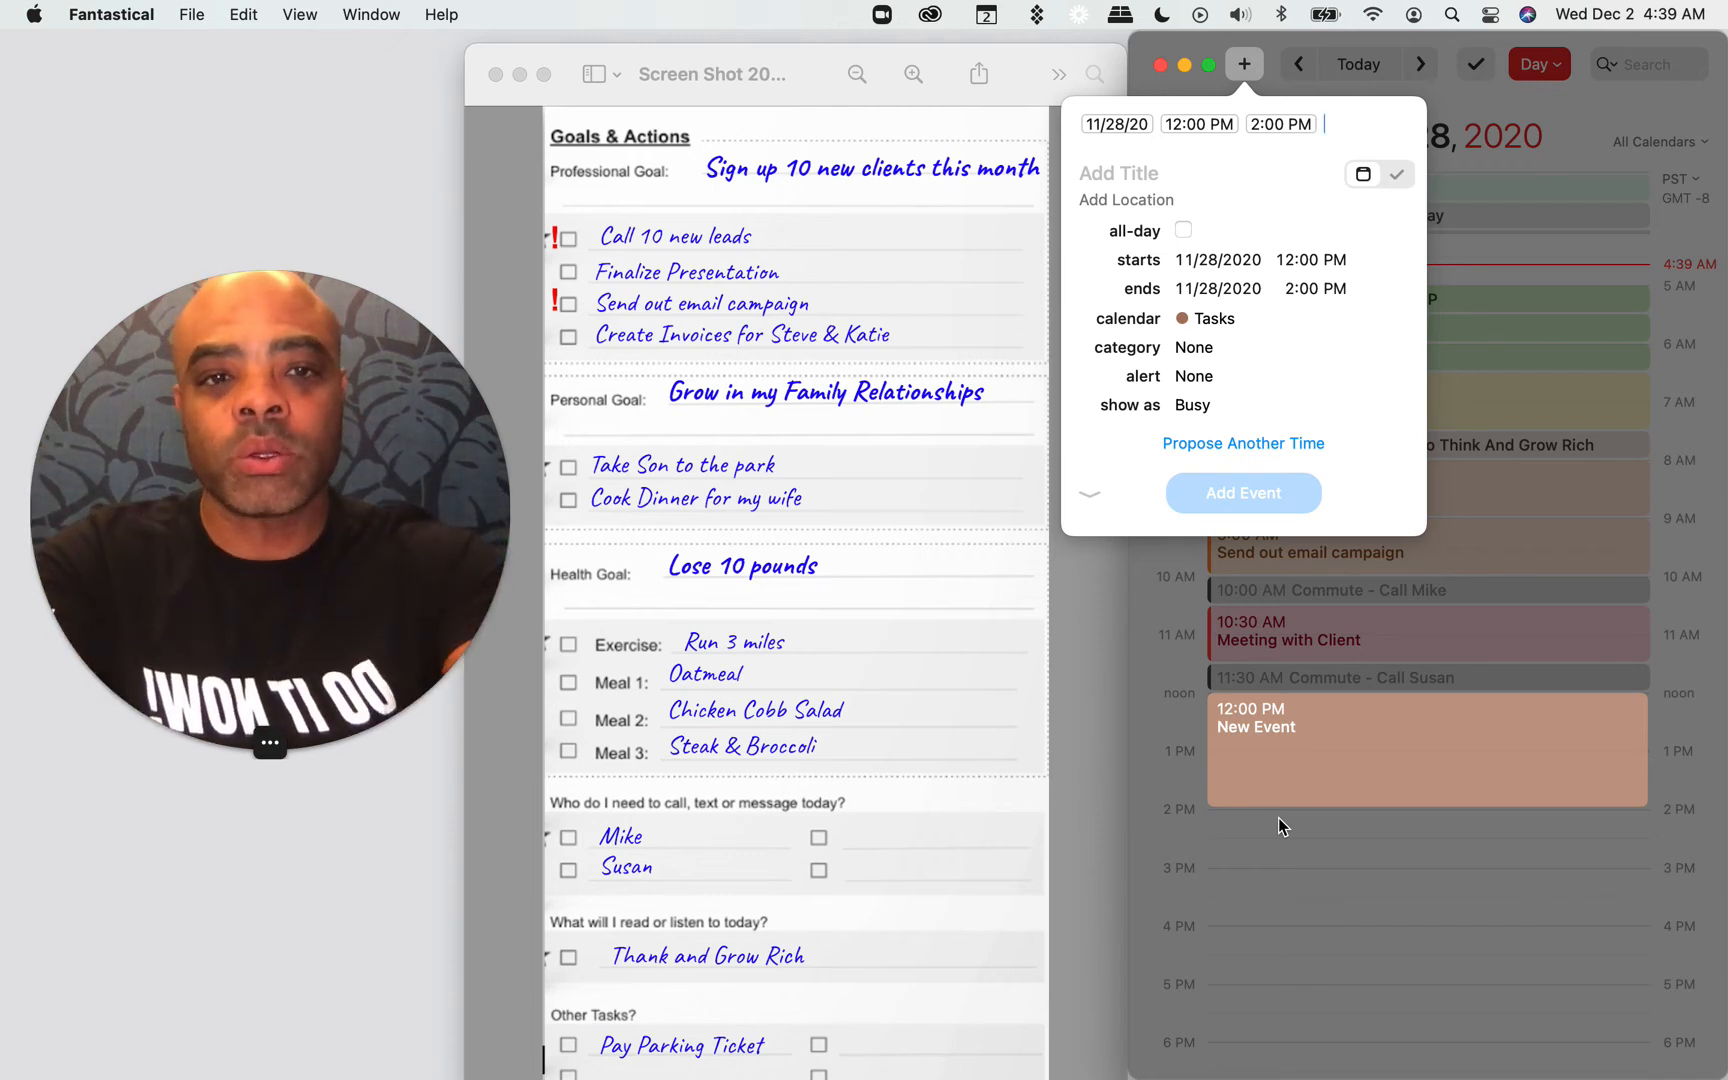
type("lize")
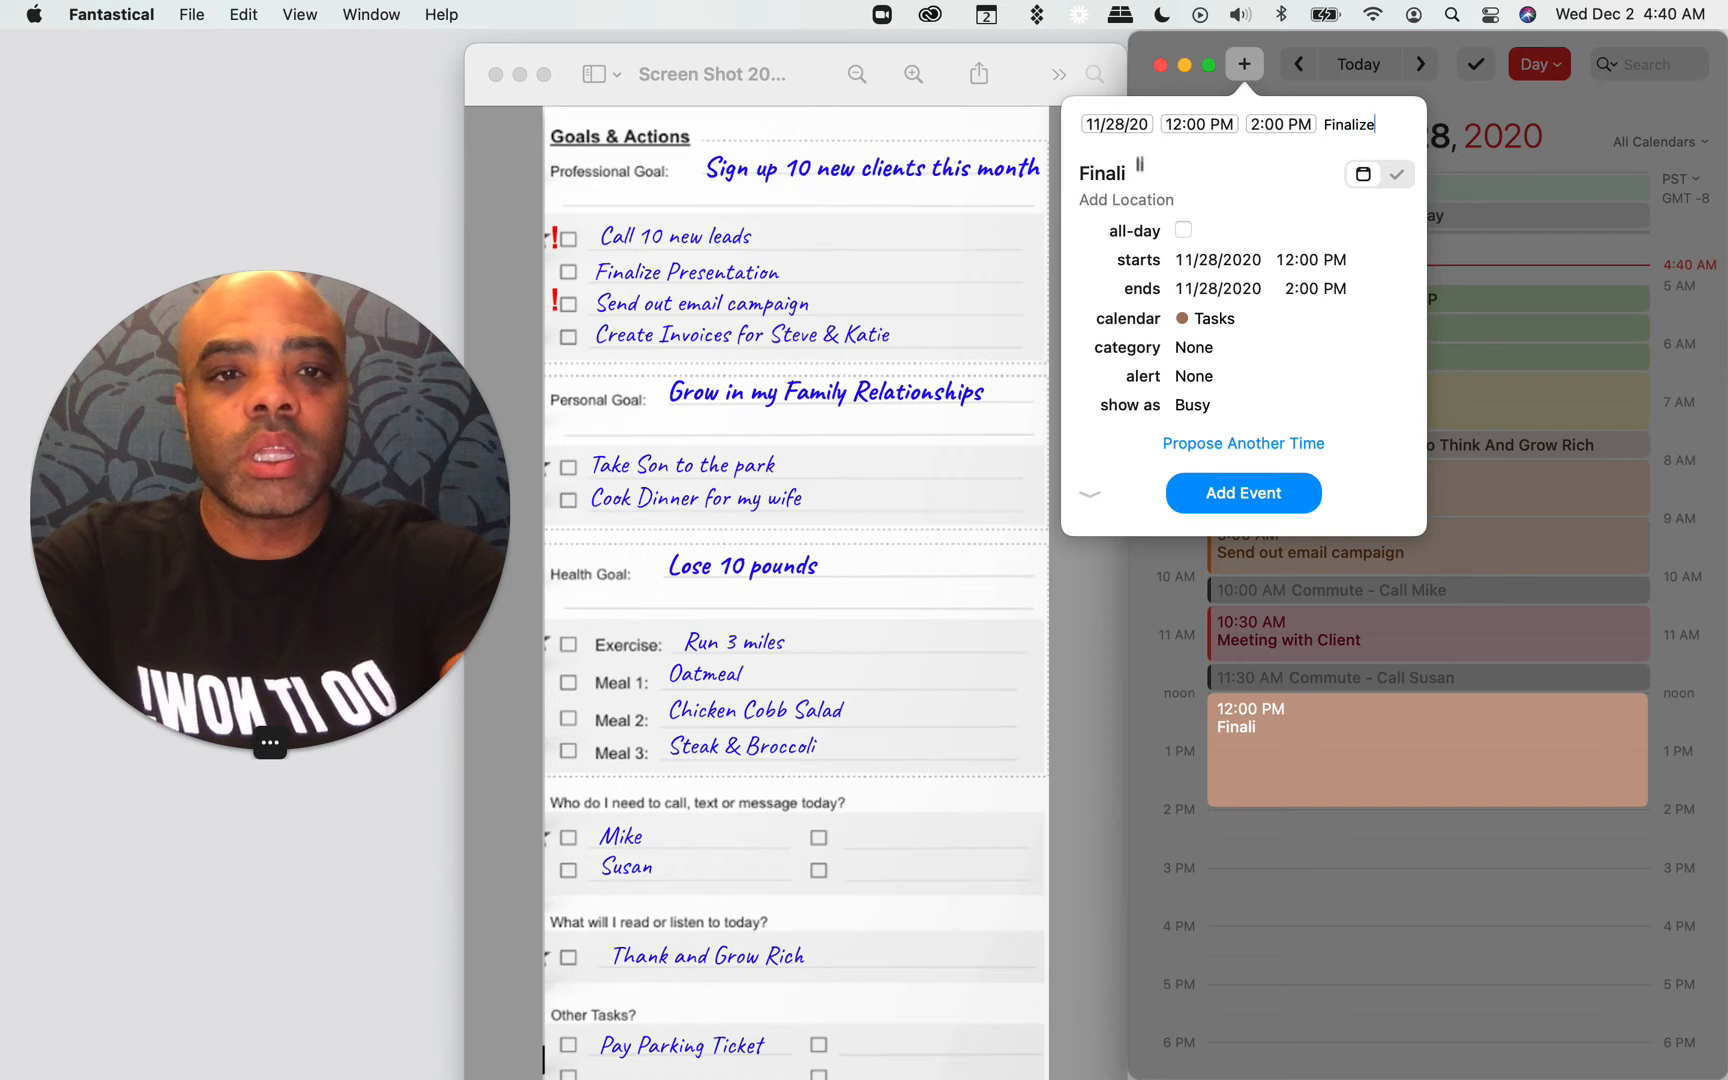
type(" Presentation")
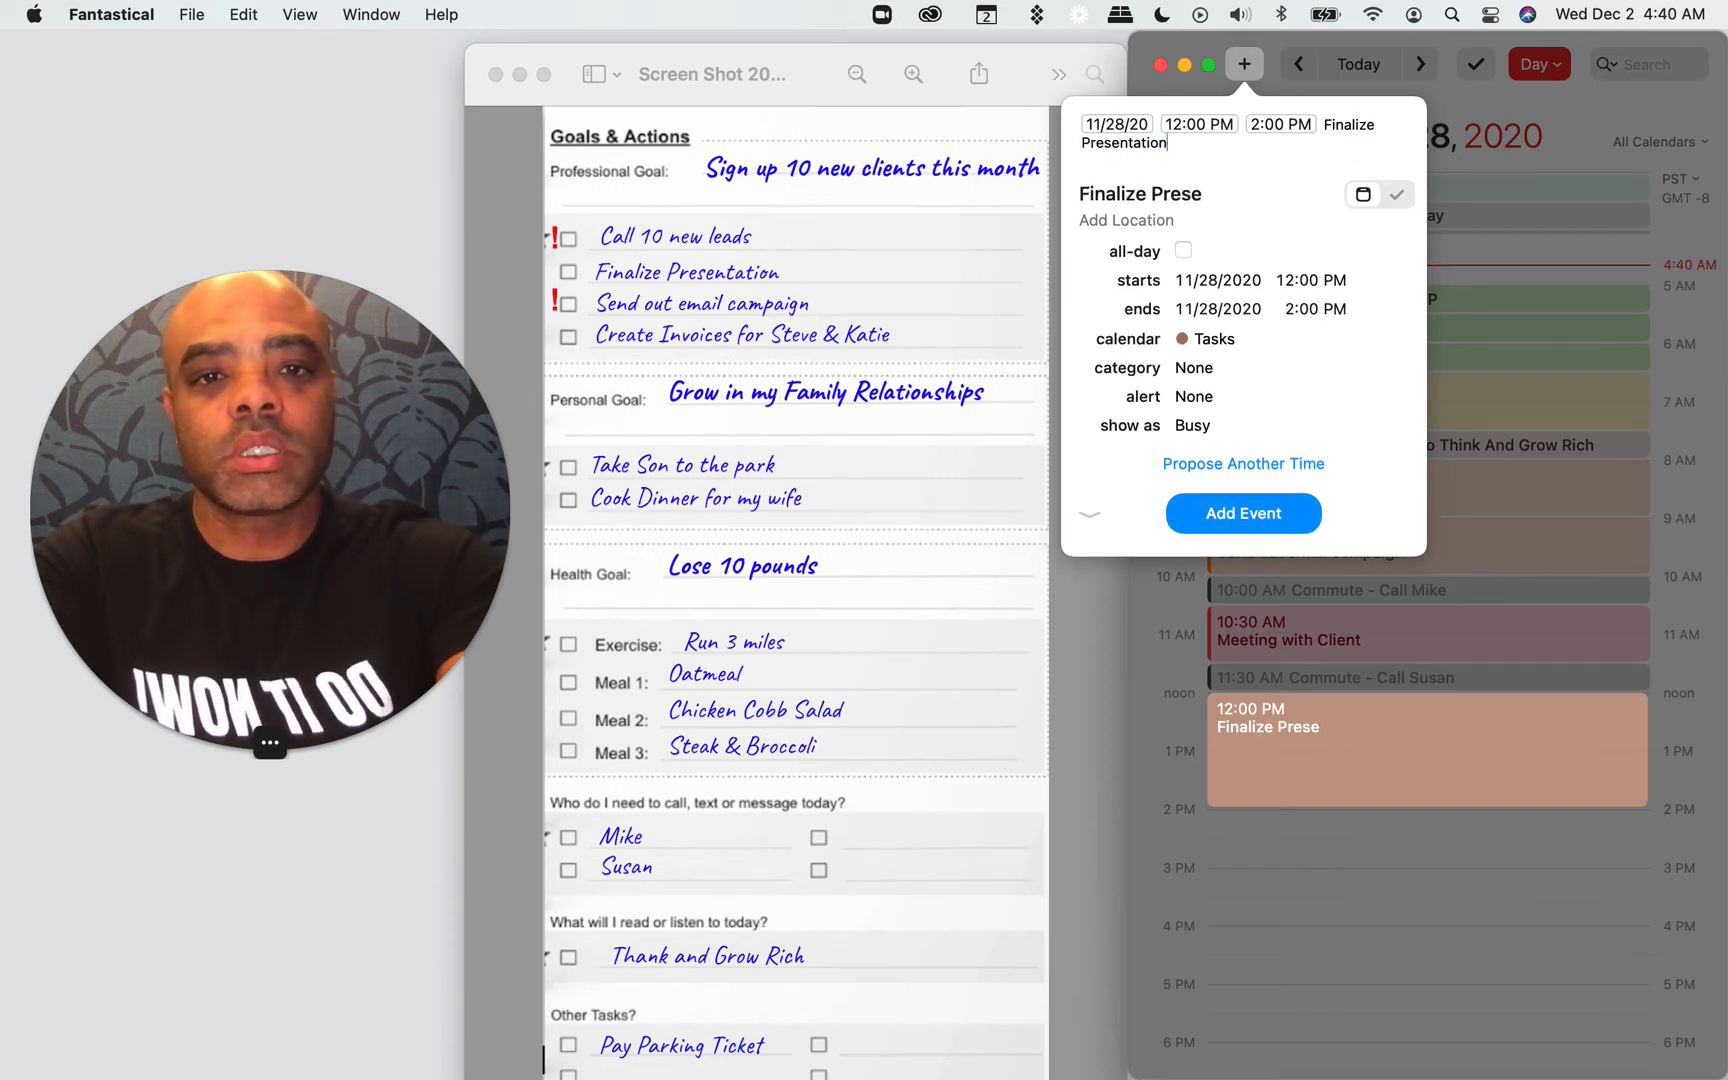
type(" /low")
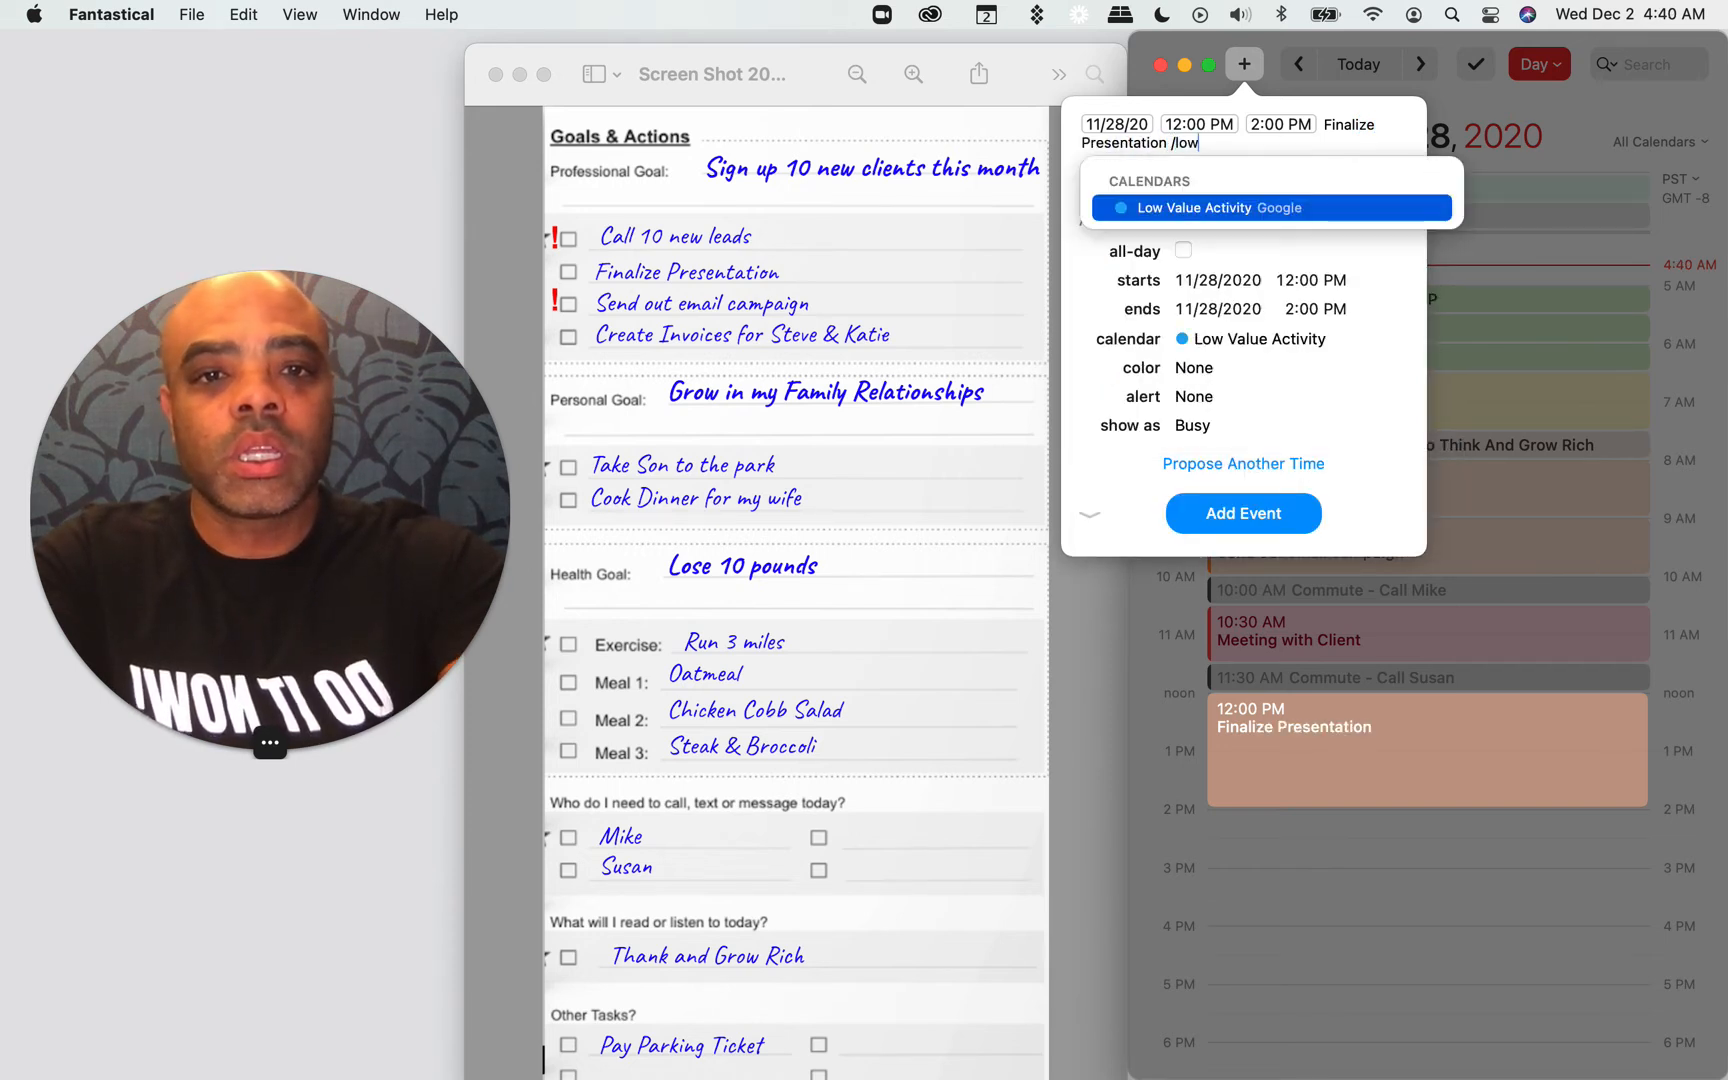
key("Return")
left_click(1240, 505)
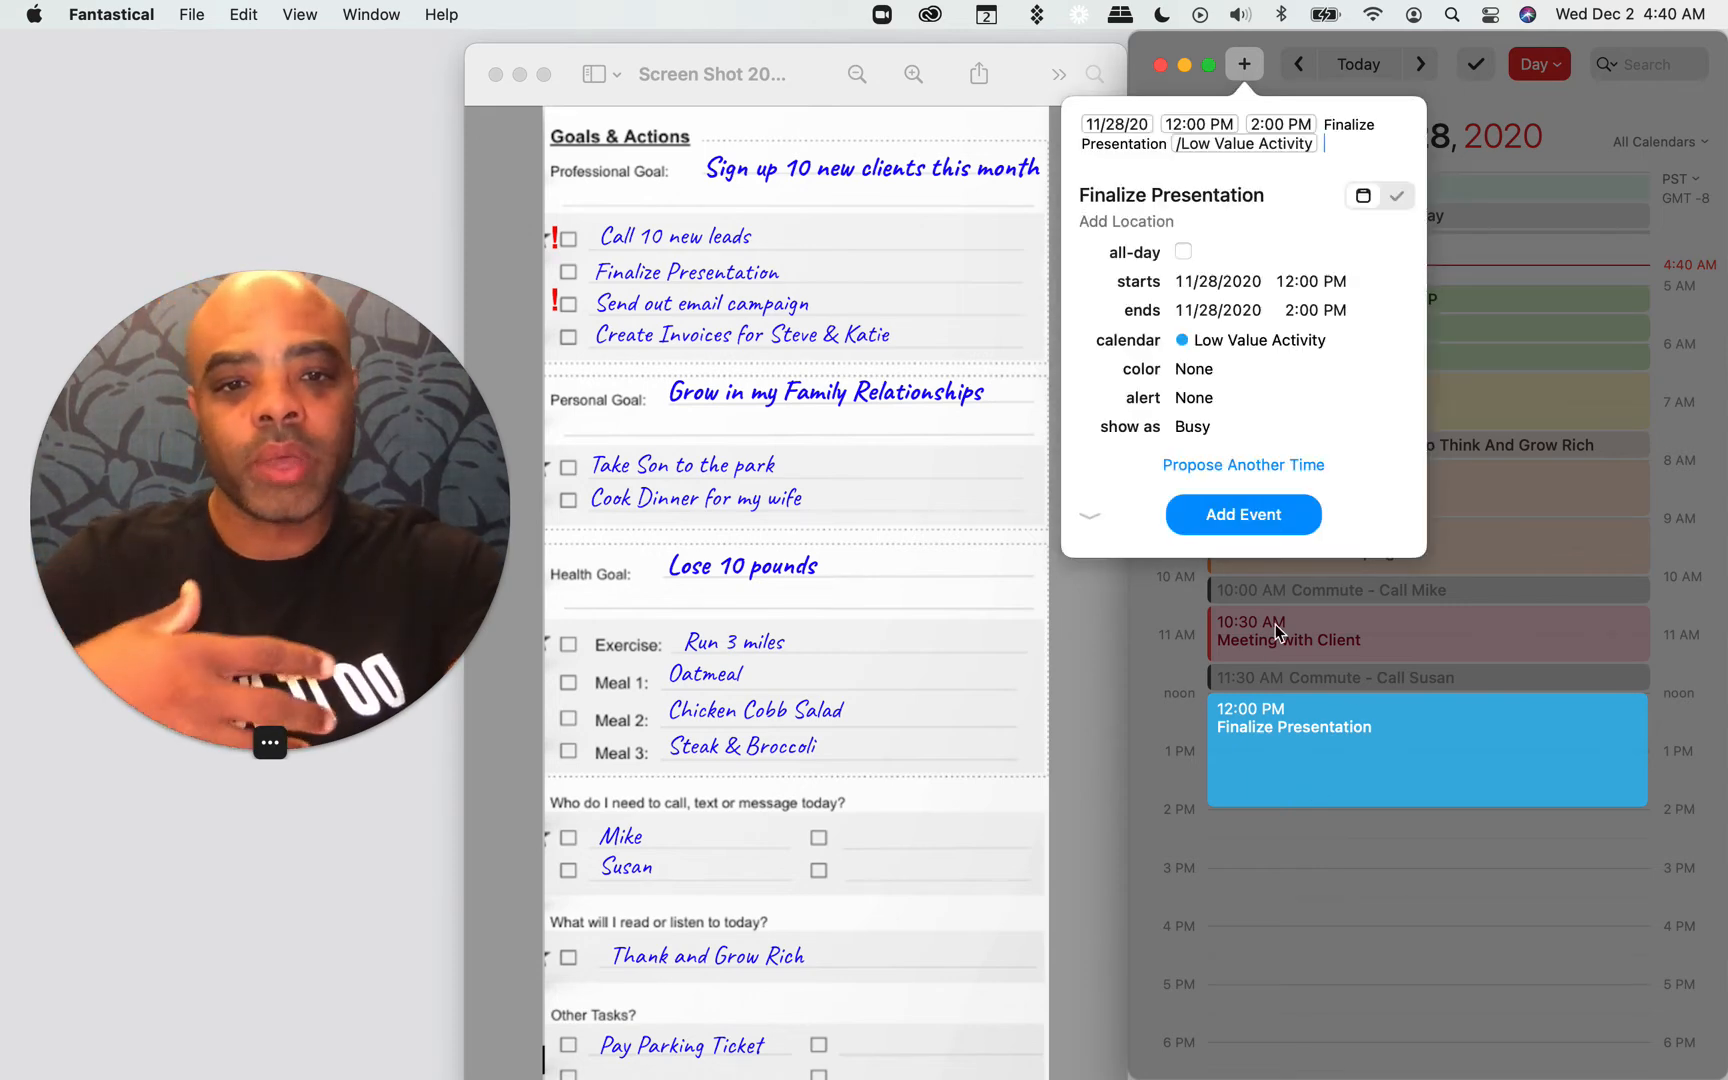
left_click(1205, 514)
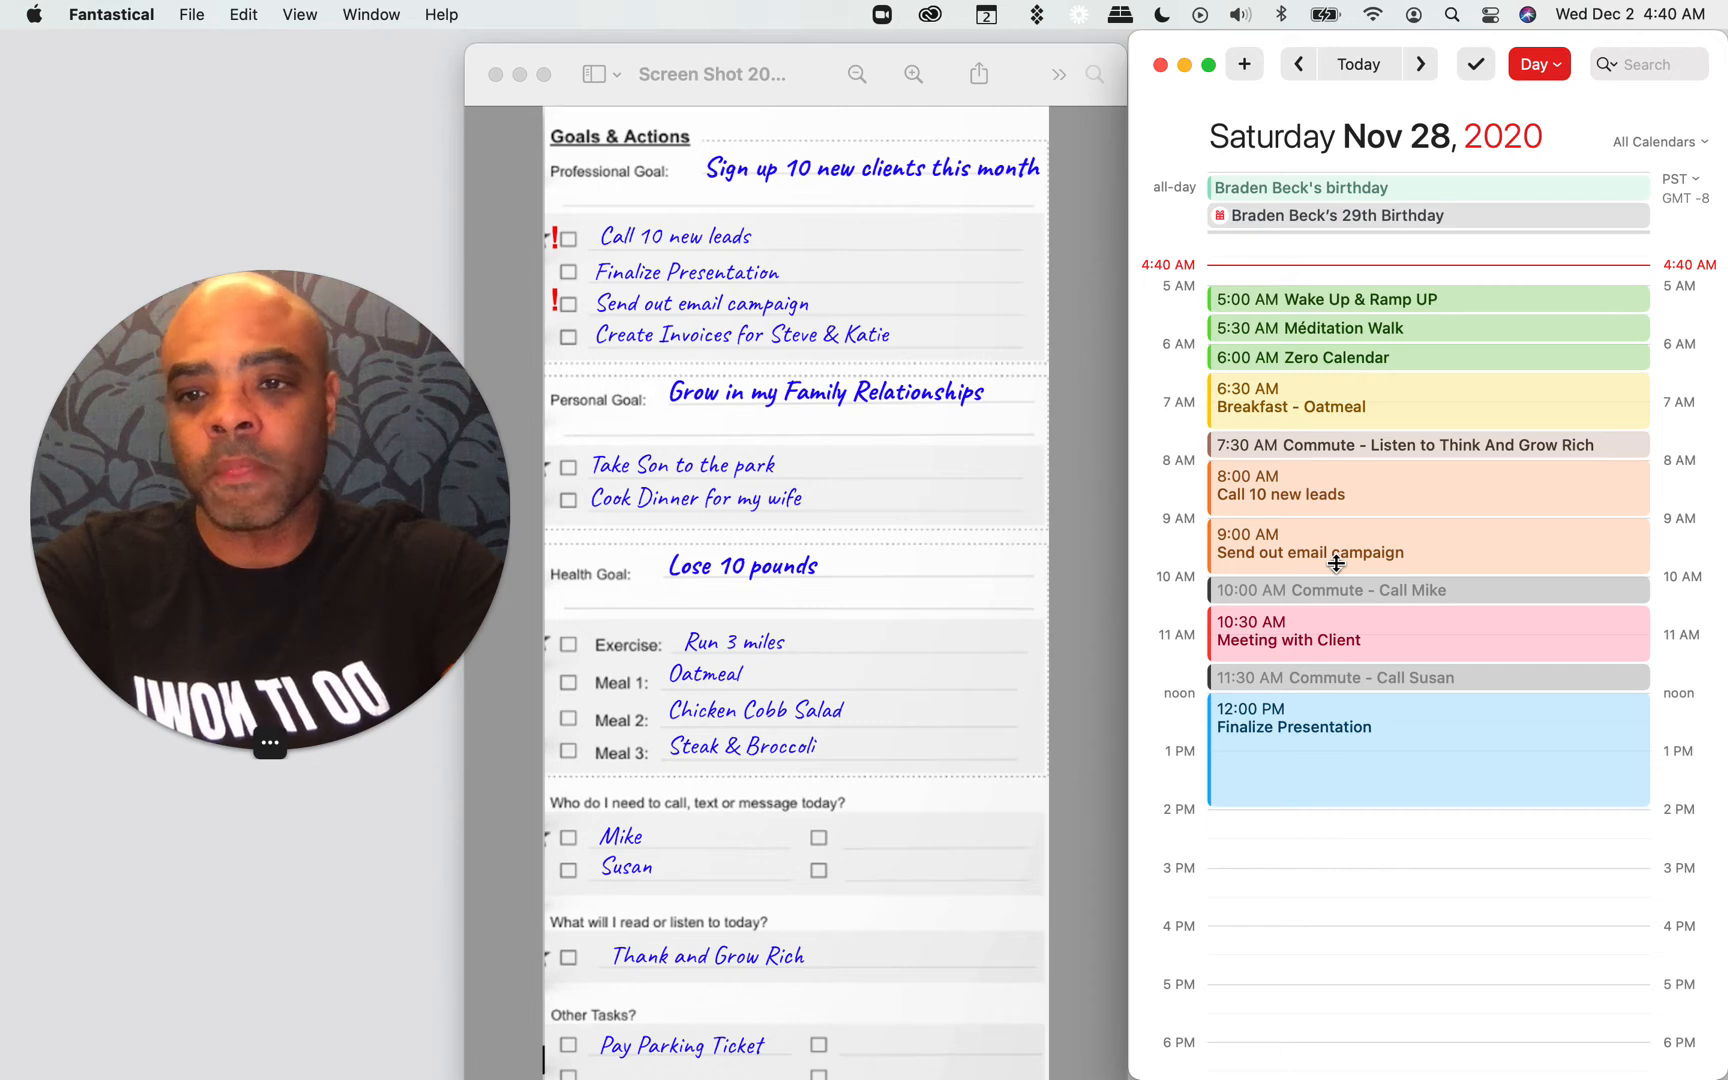
Step: Add a "Create Invoices" event from 2:00 to 3:00 PM in the Low Value Activity calendar
left_click_drag(1291, 828, 1291, 873)
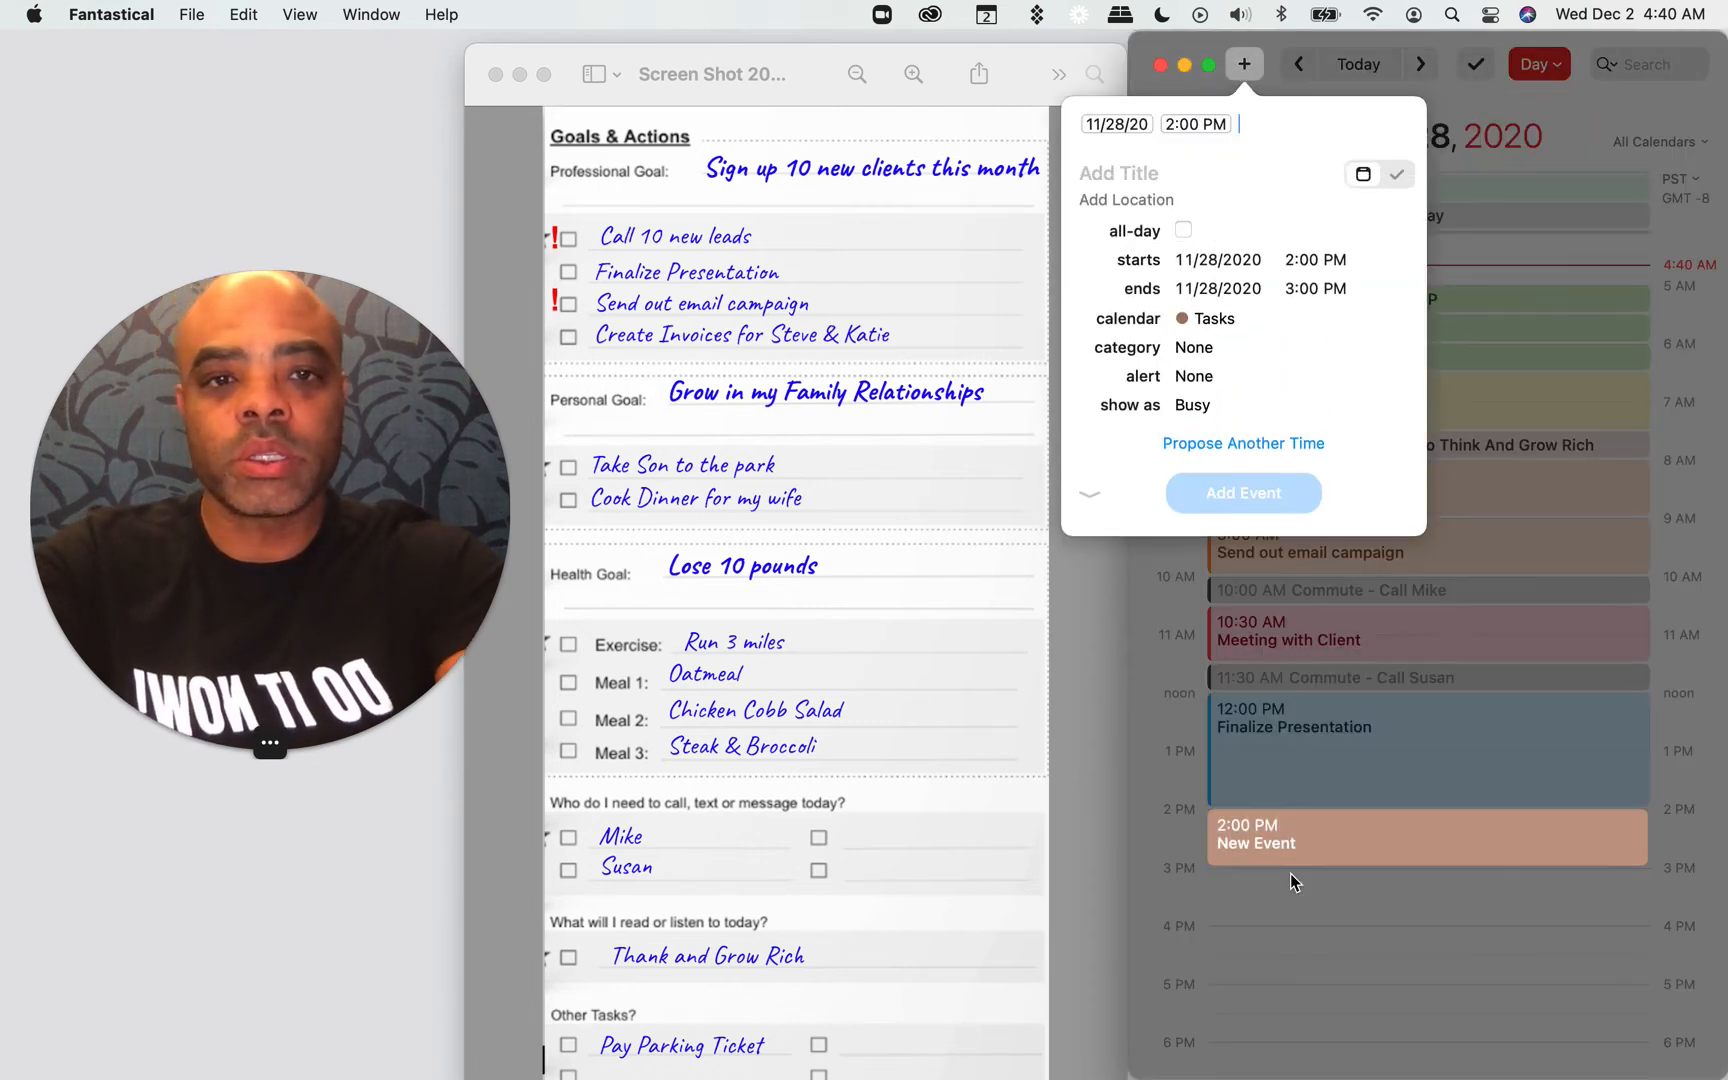
type("Create")
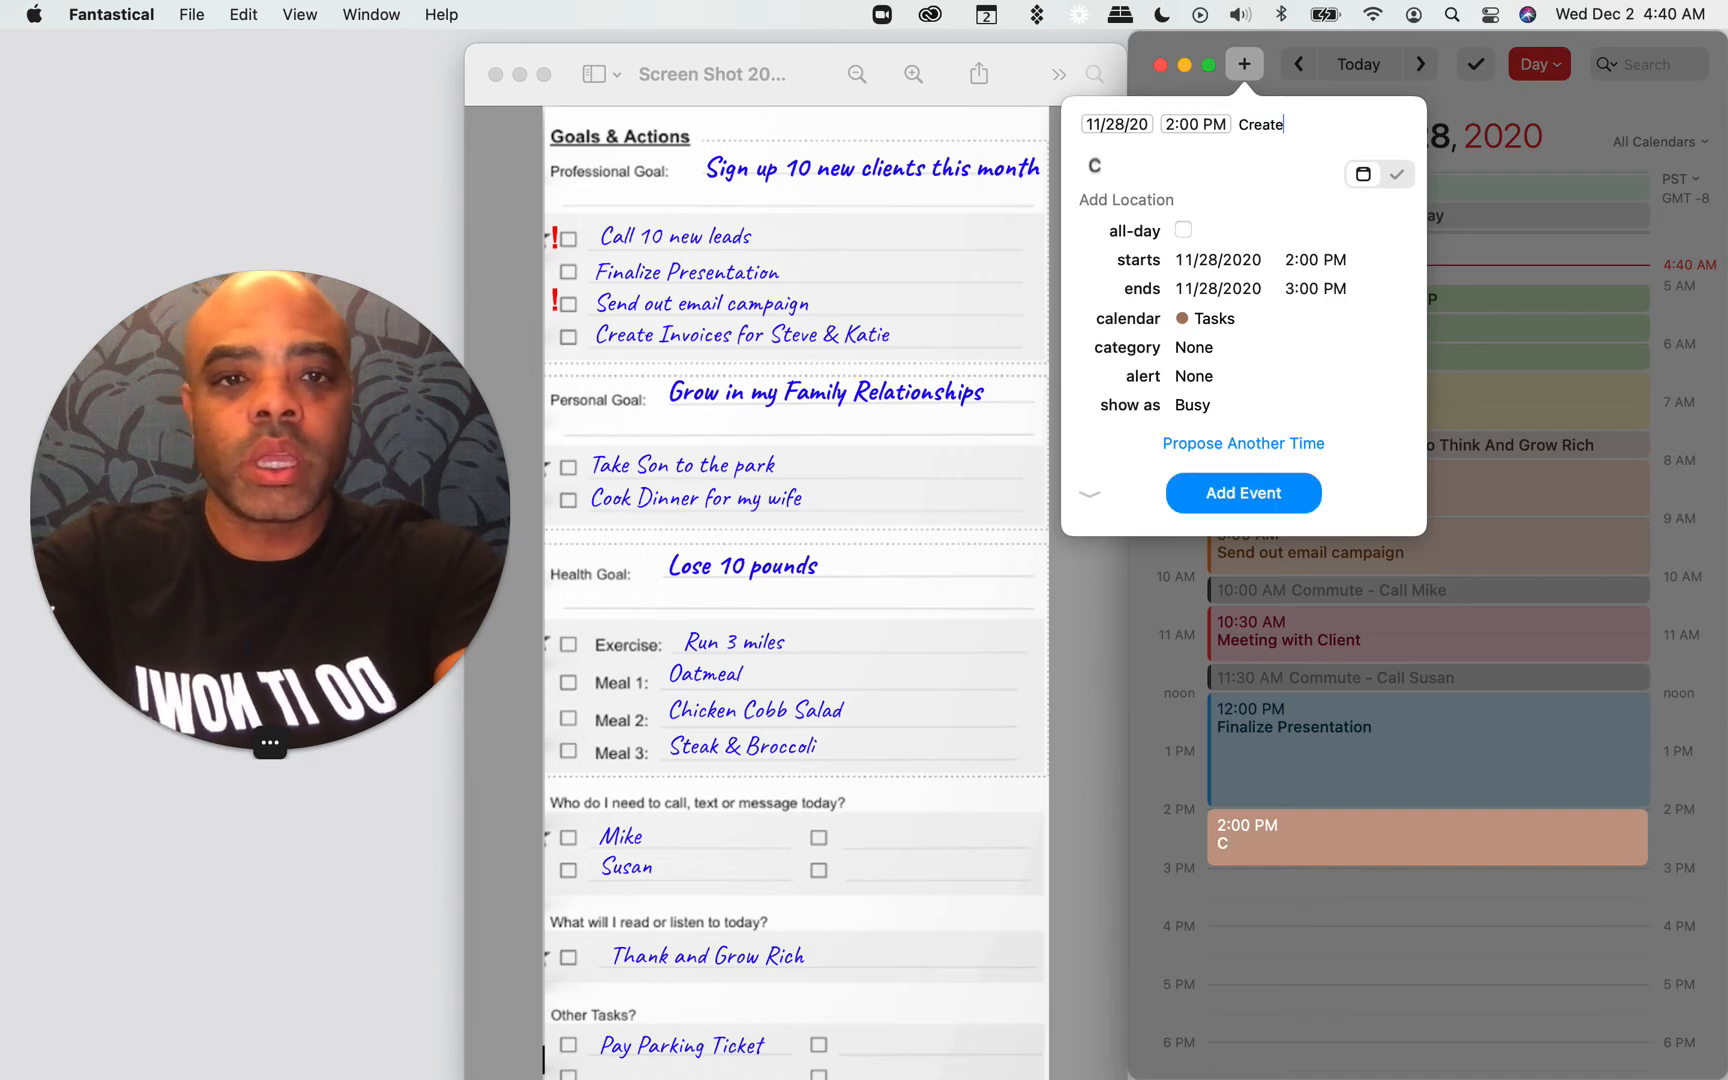
type(" Invoices /lo")
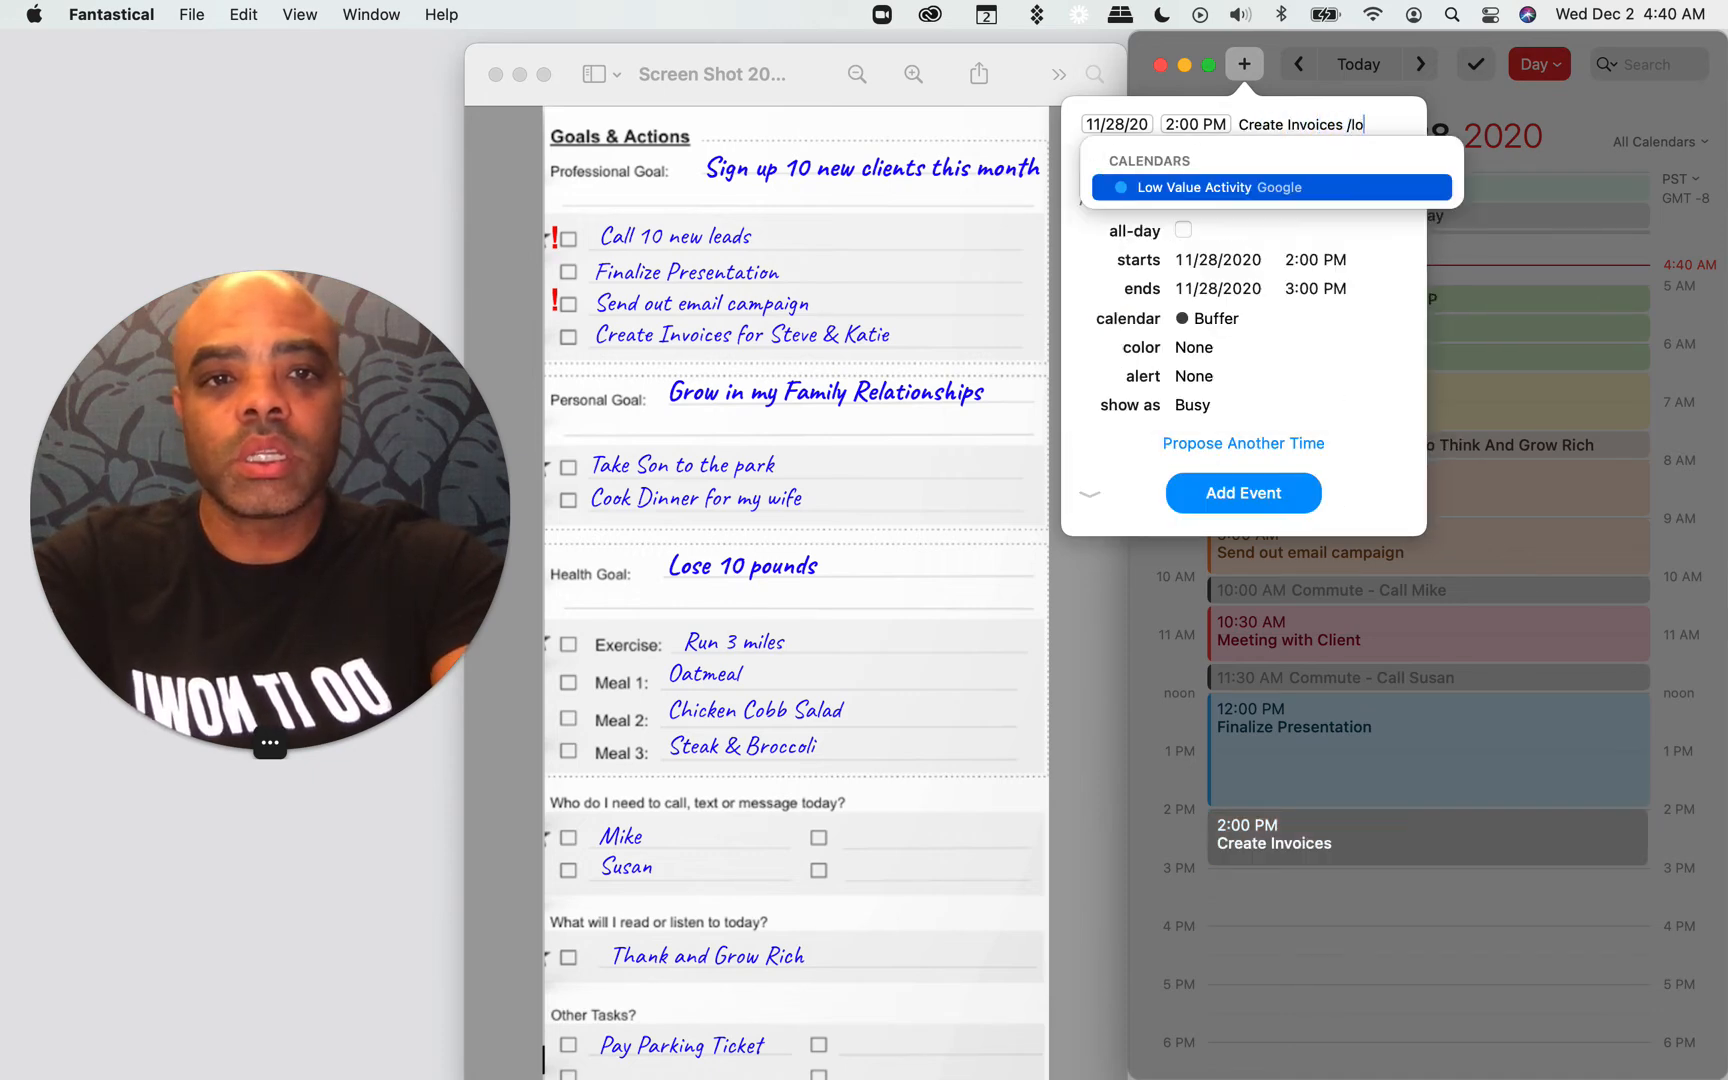
key("Return")
key("Return")
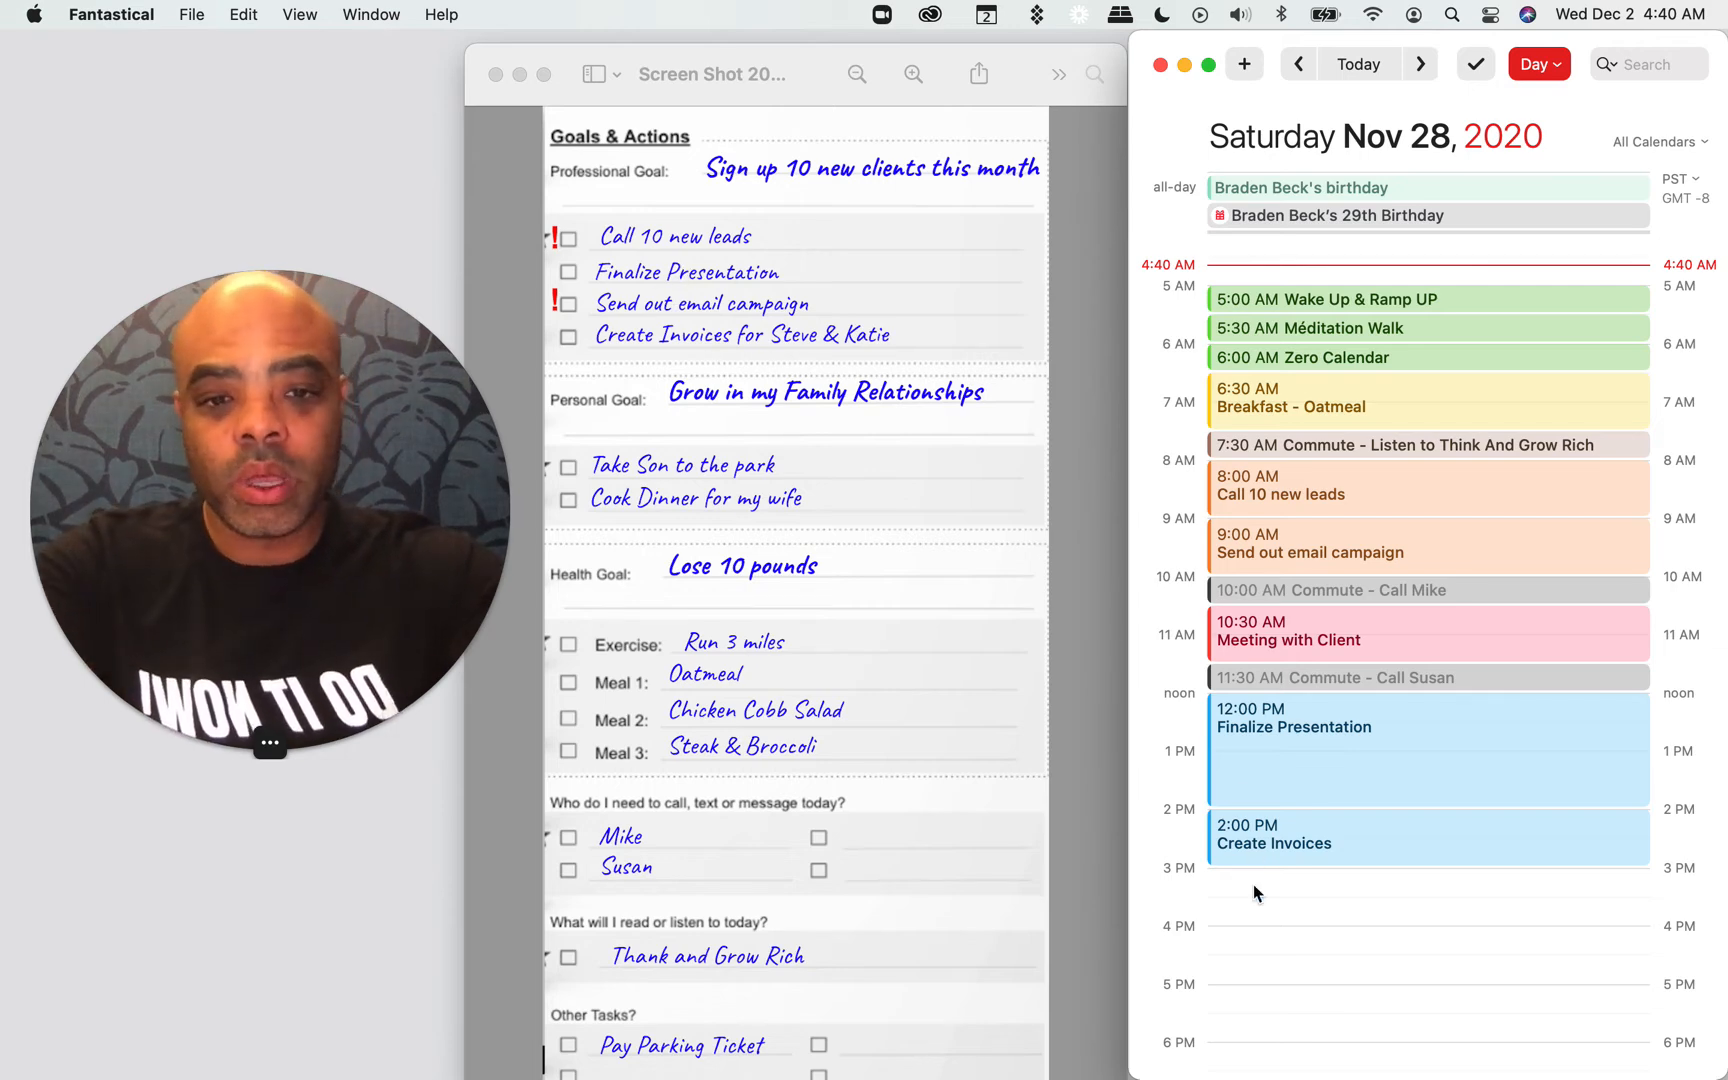
Step: Add a "commute - Listen to think and grow rich" event from 3:00 to 3:30 PM in the Buffer calendar
double_click(1283, 882)
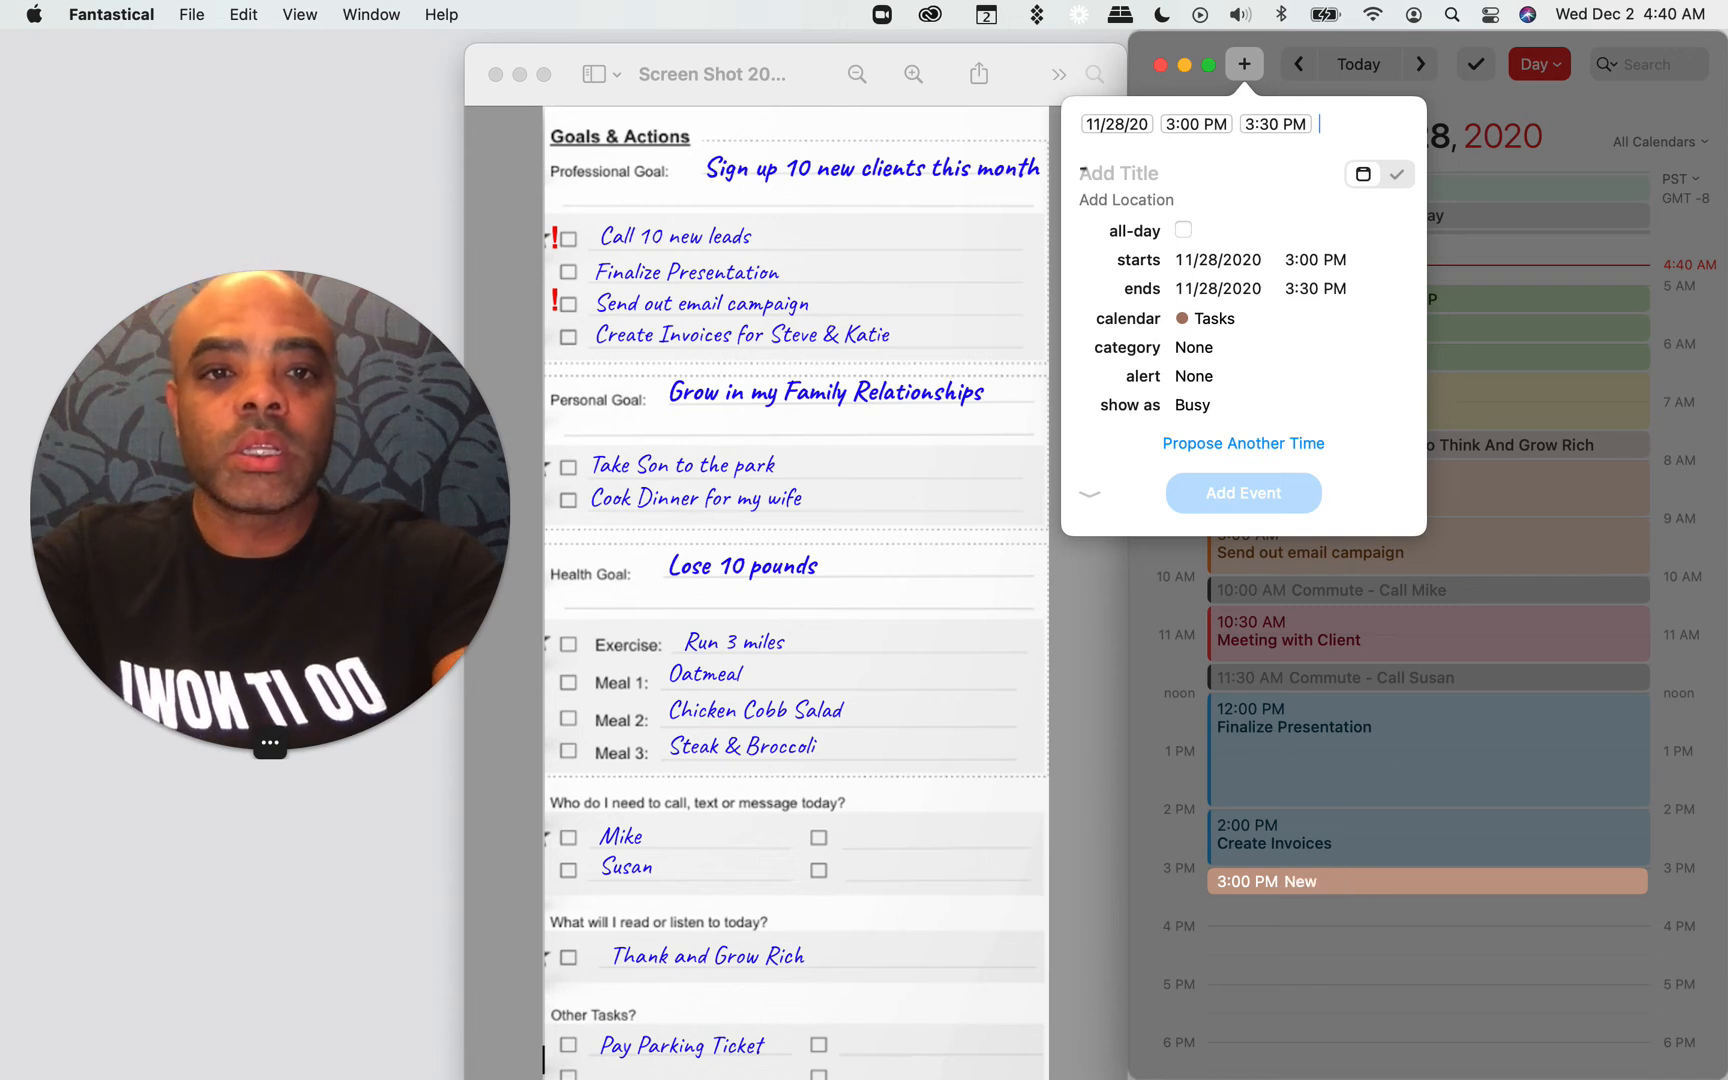
type("commute ")
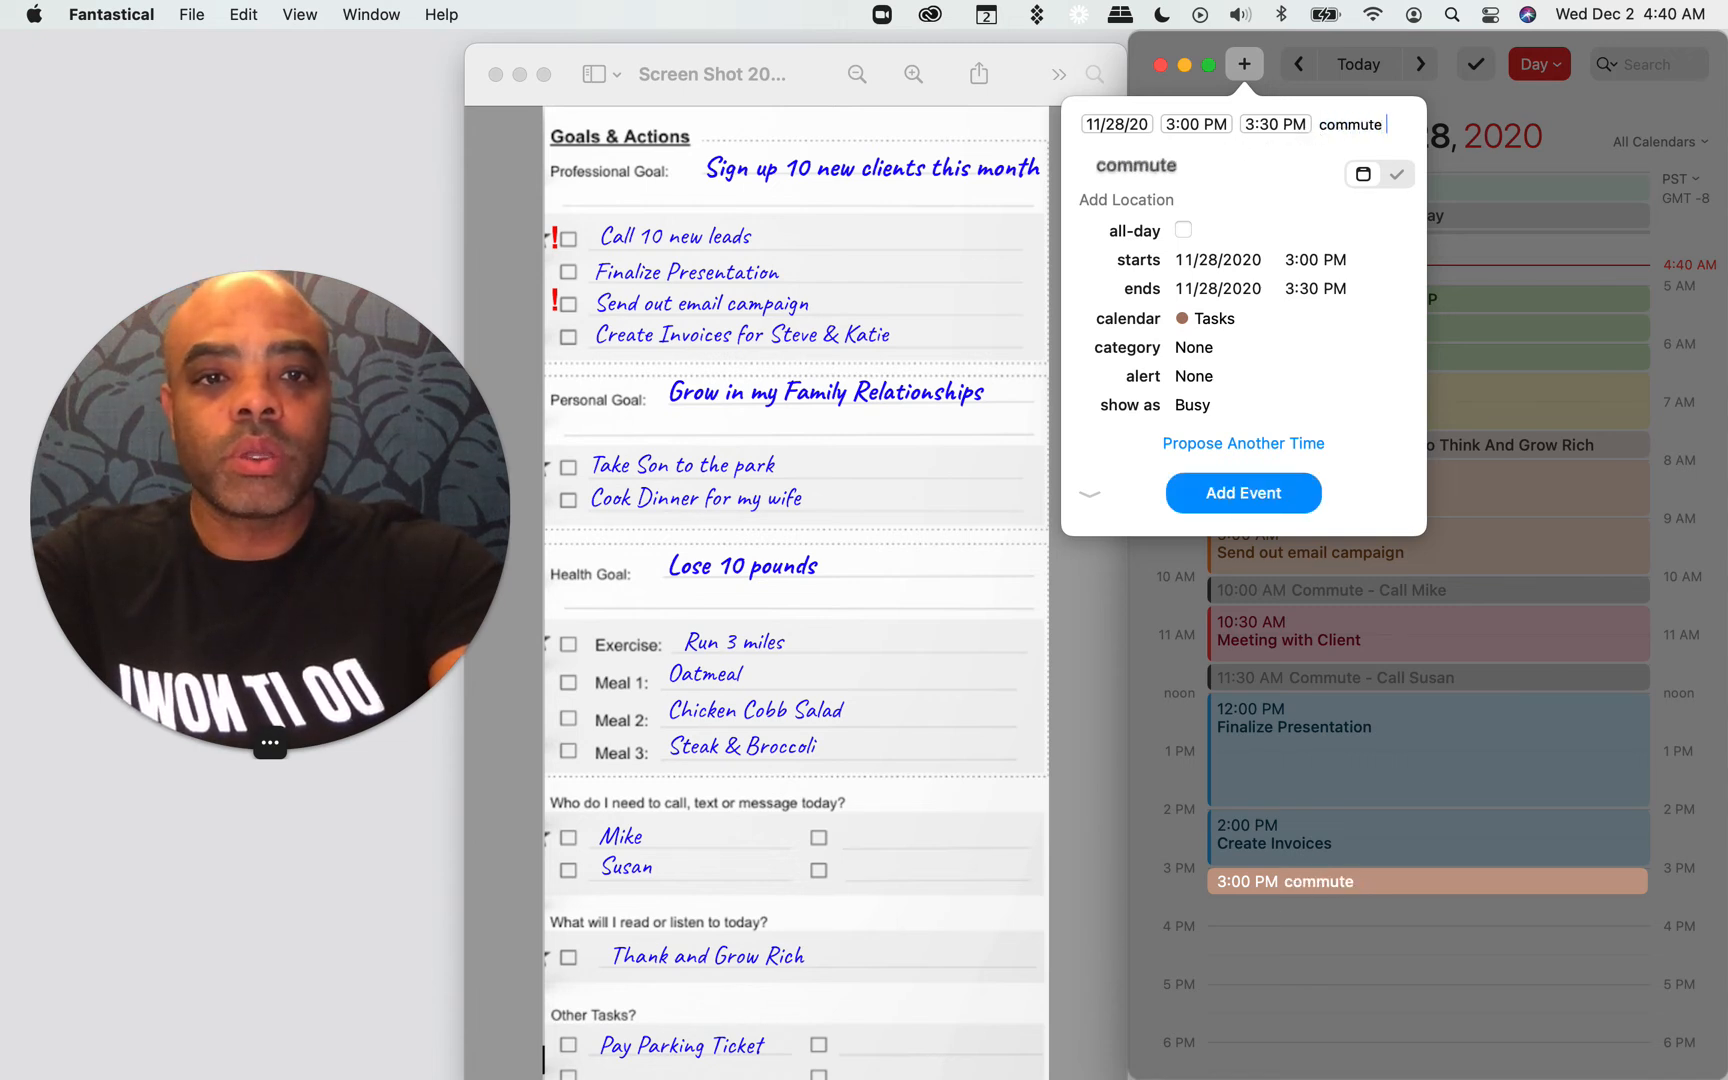
type("- L")
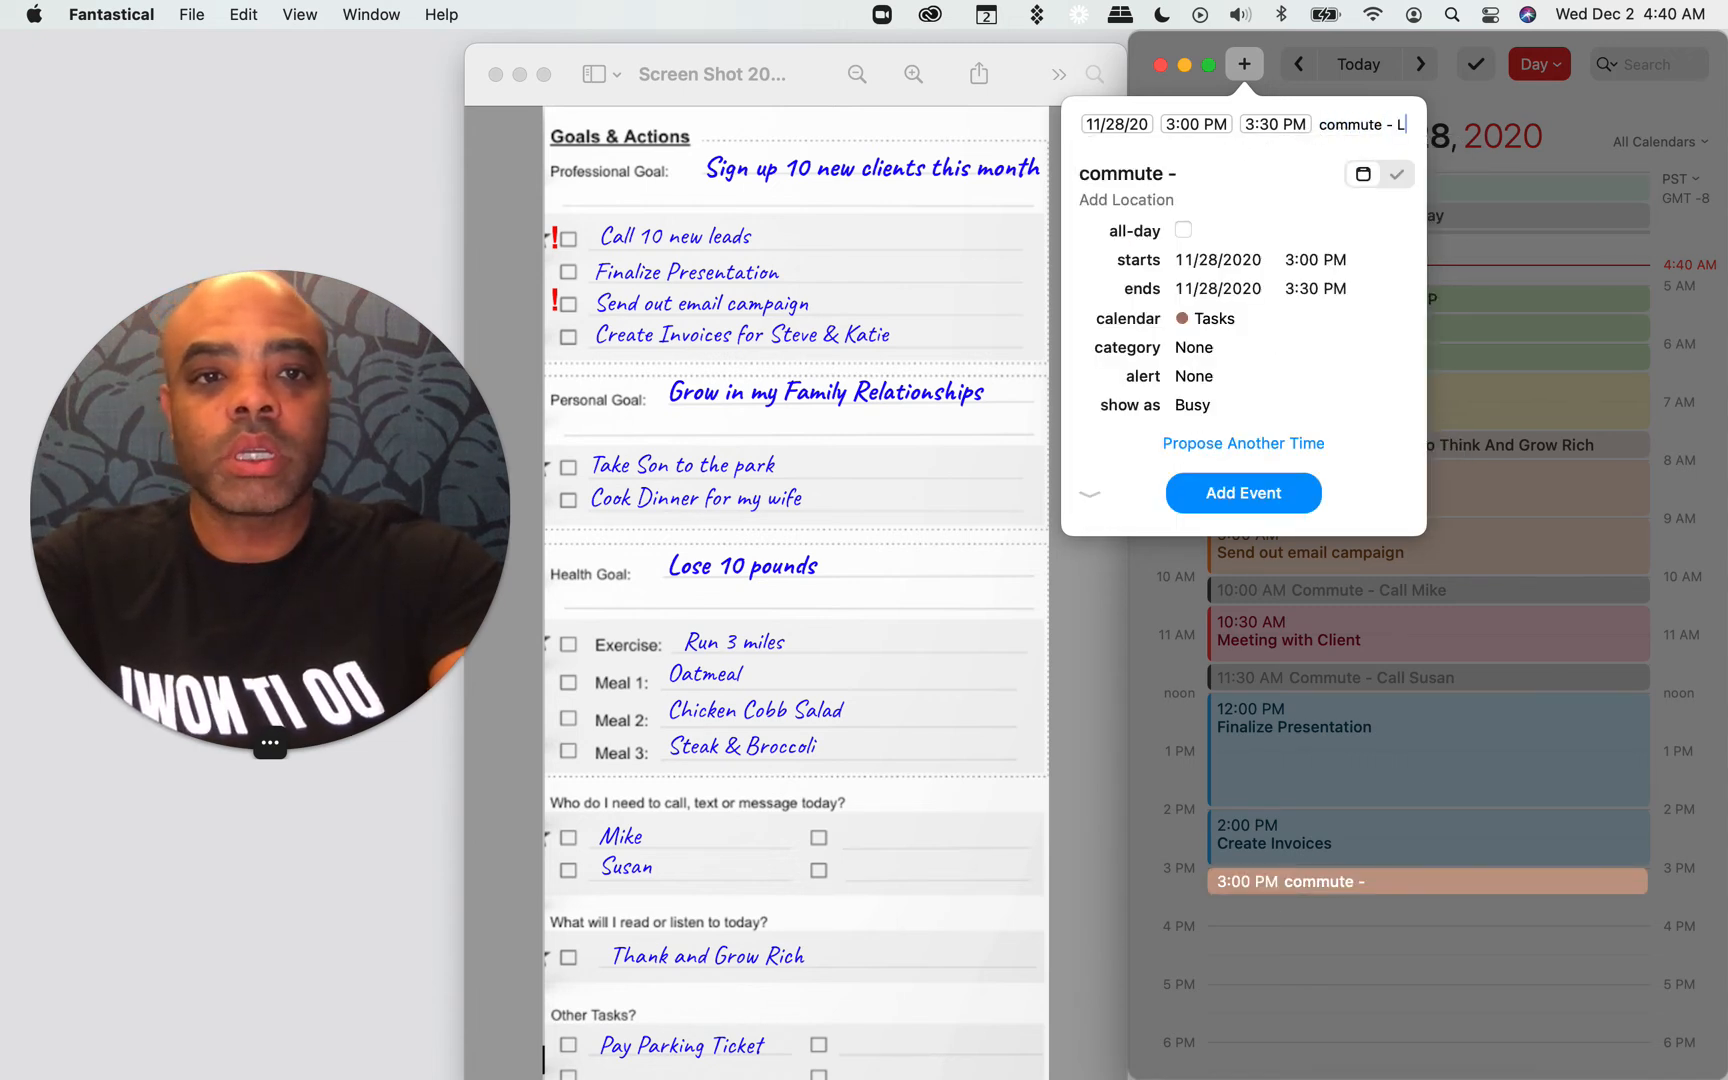
type("isten to think and grow rich /buffer")
key("Return")
key("Return")
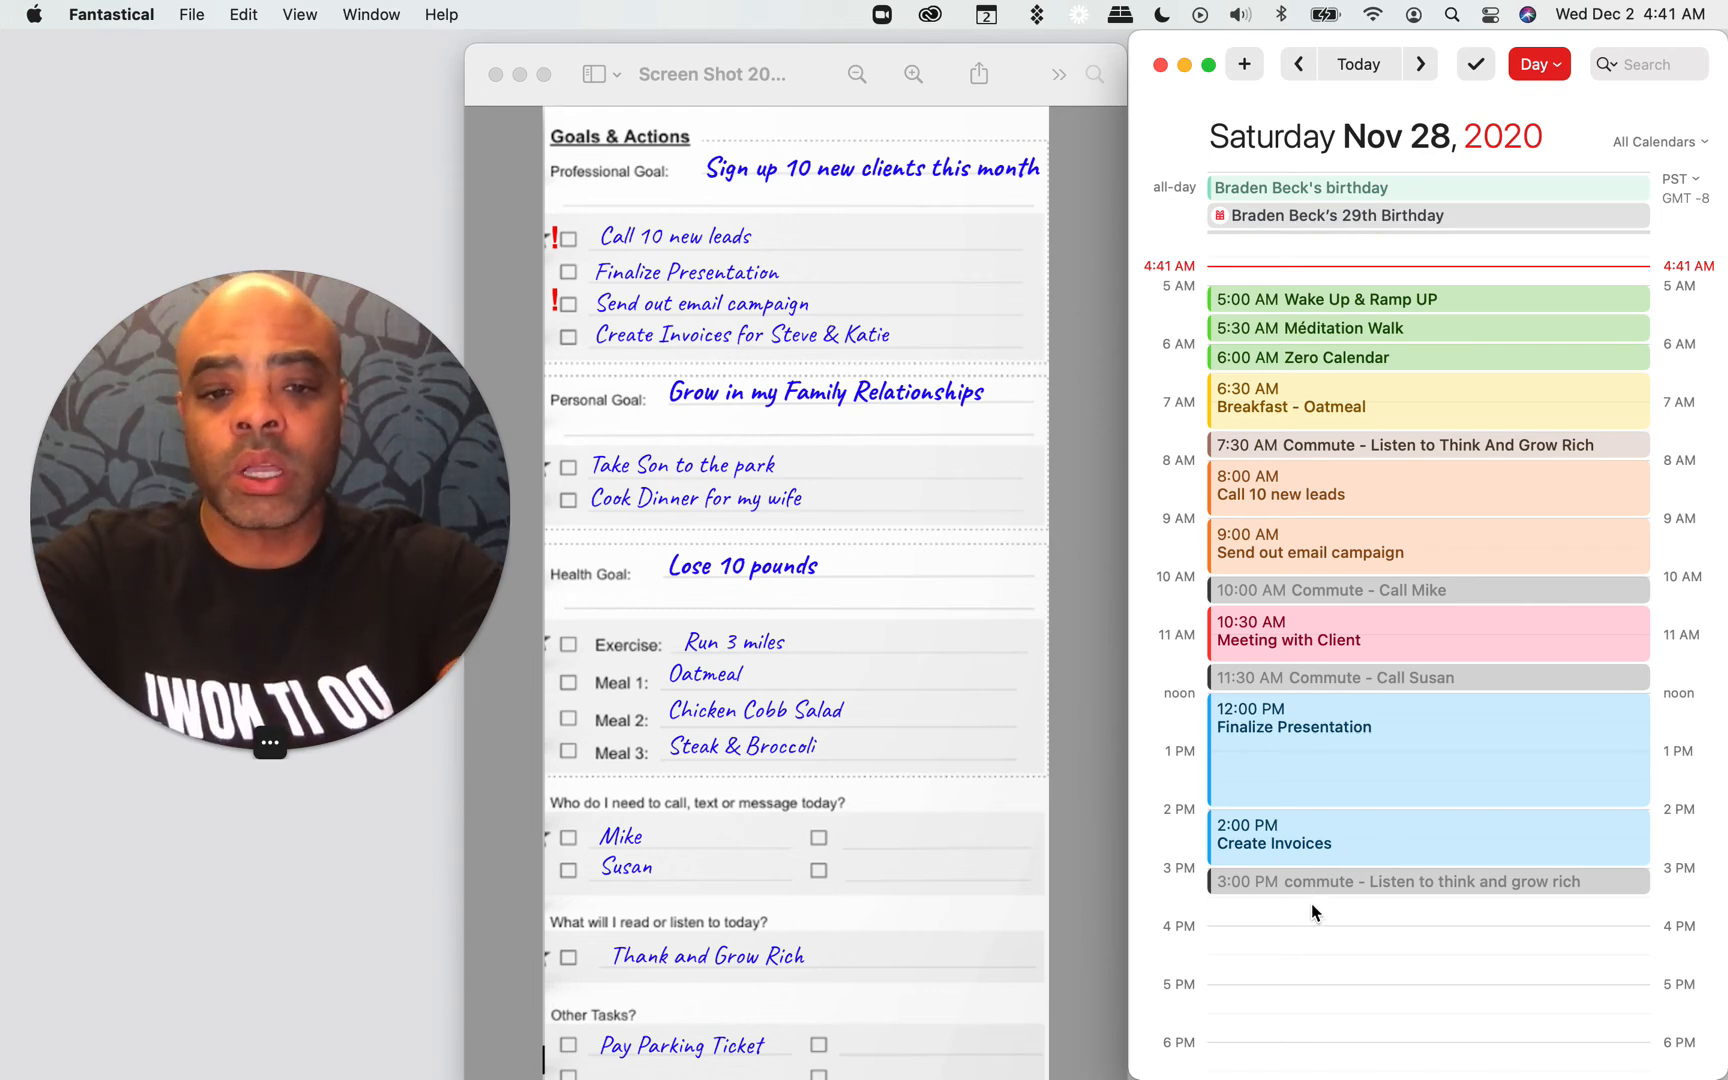
Step: Add an event for taking the son to the park, using his first name, from 3:30 to 5:00 PM in the family calendar
left_click_drag(1311, 903, 1311, 990)
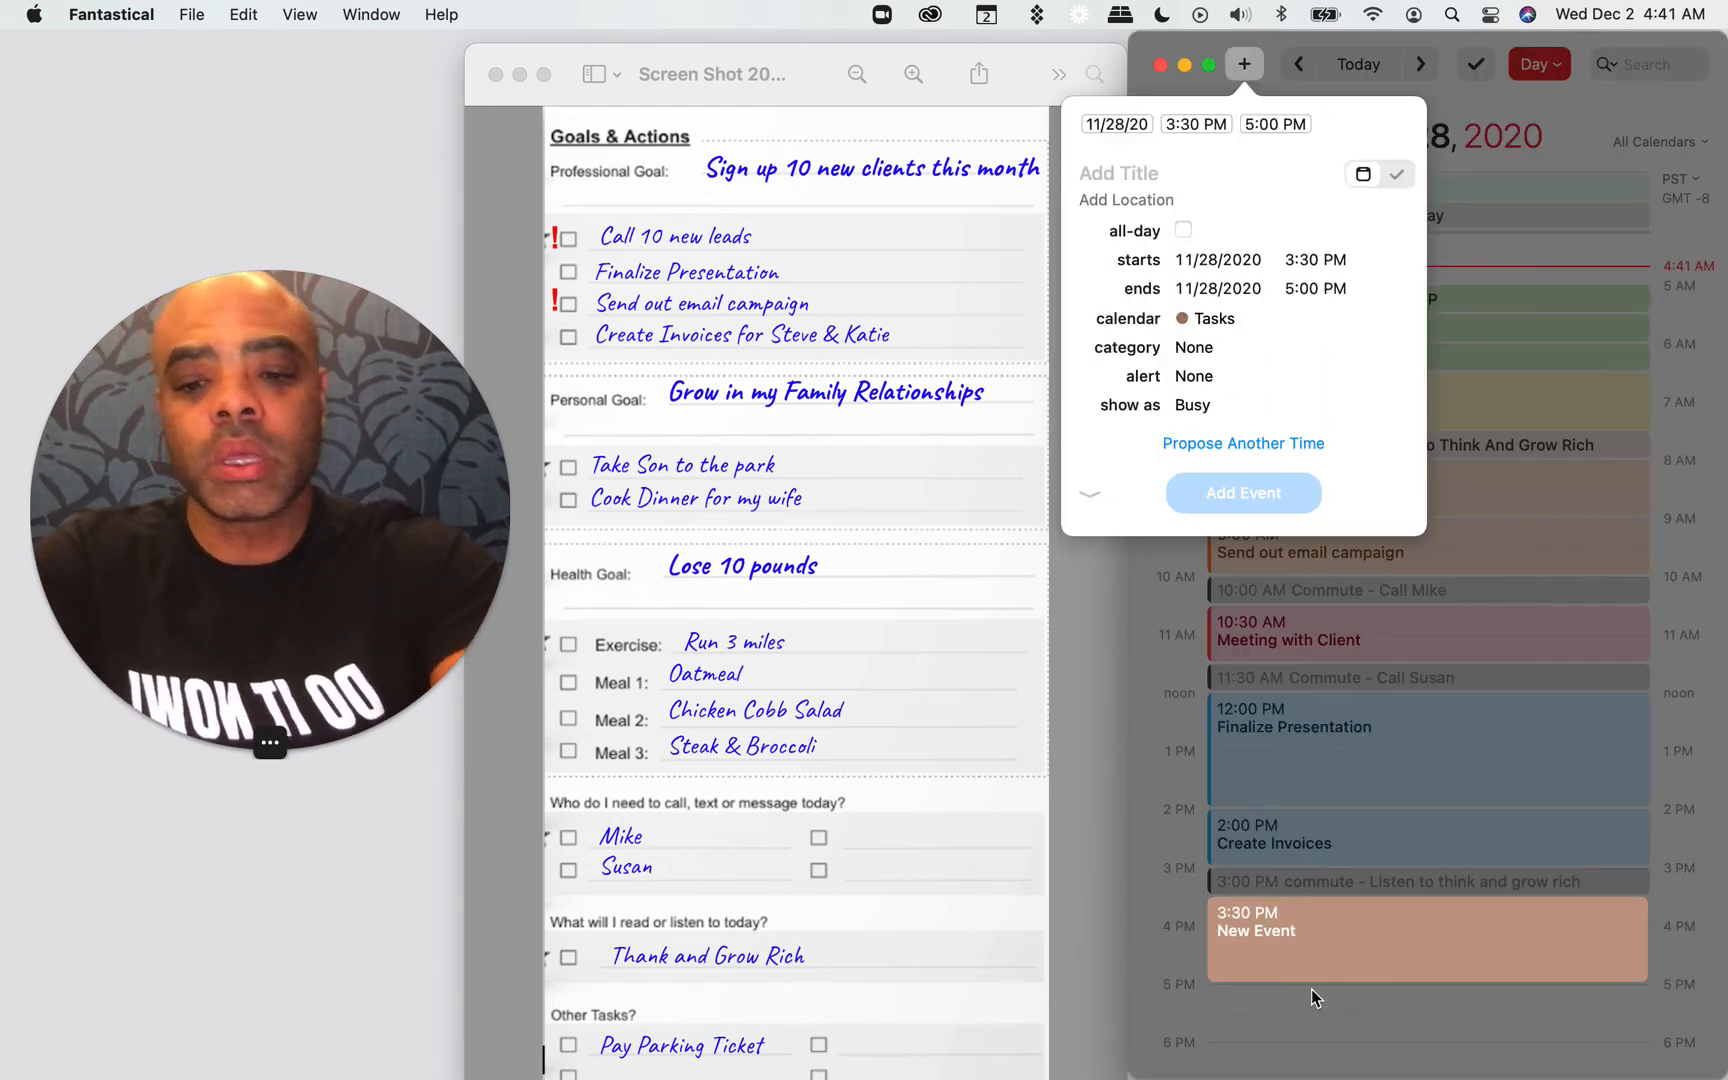
type("Take")
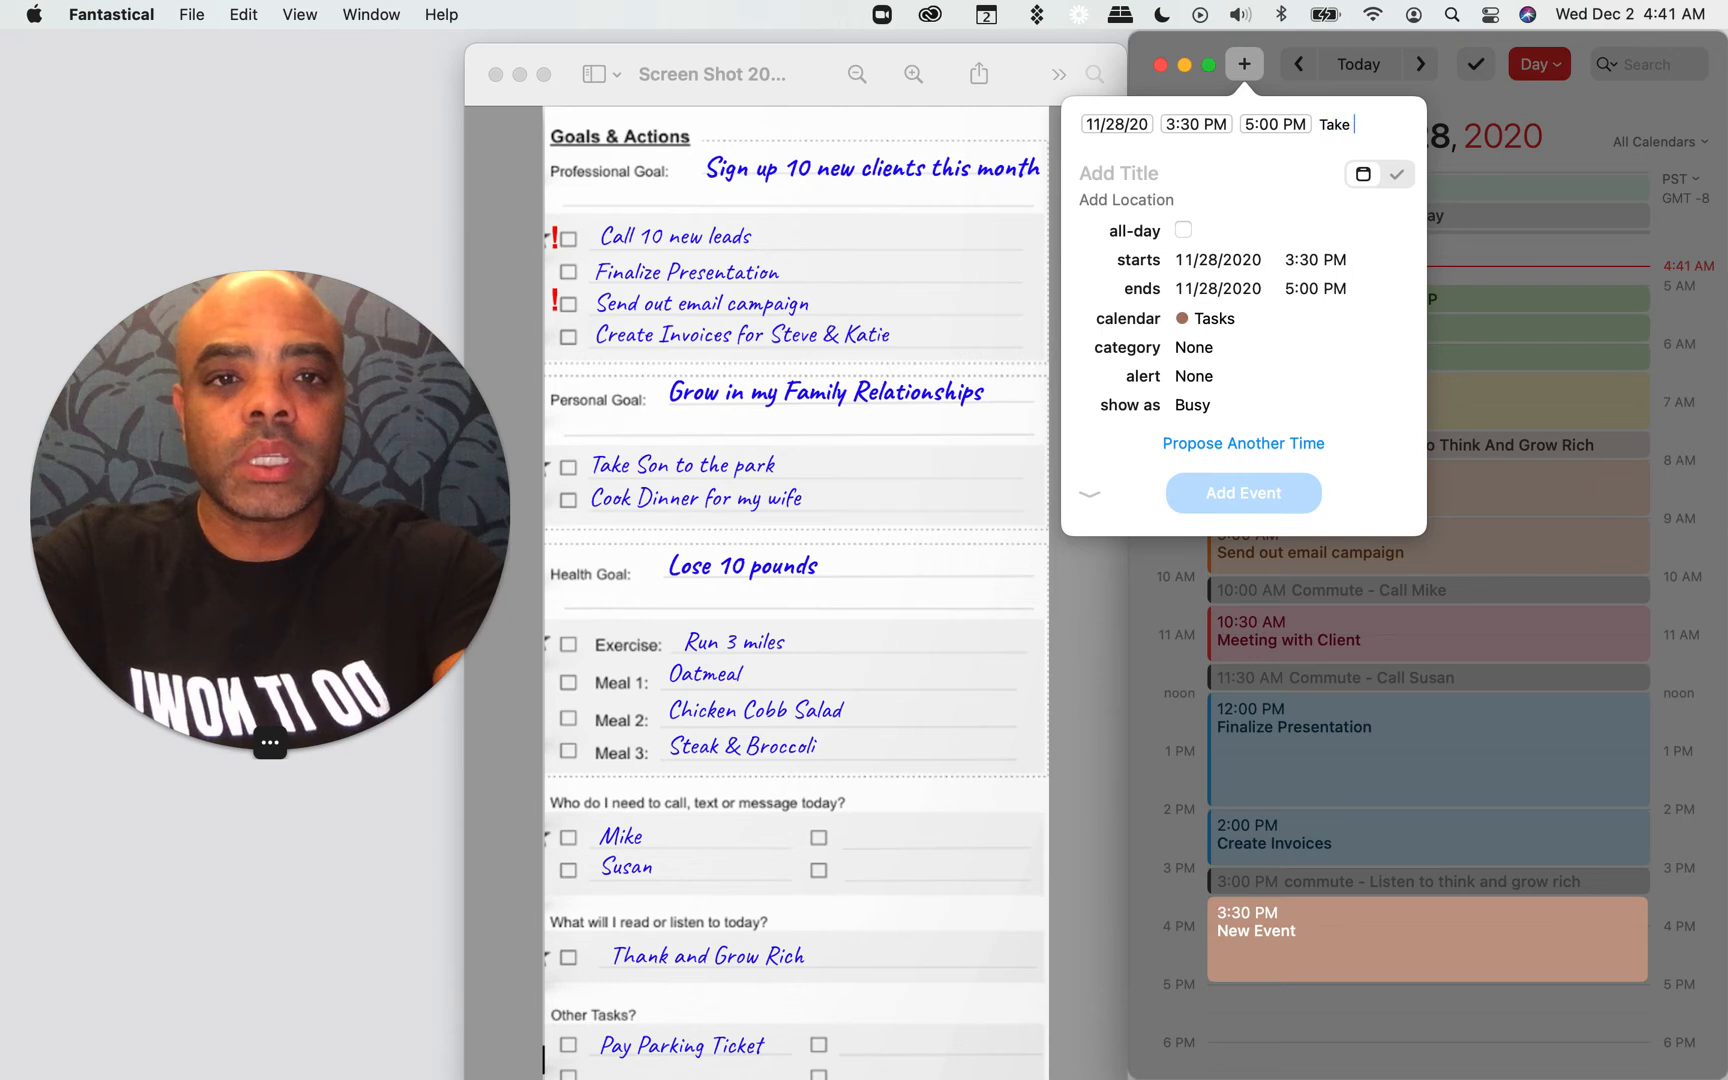
type(" Jets")
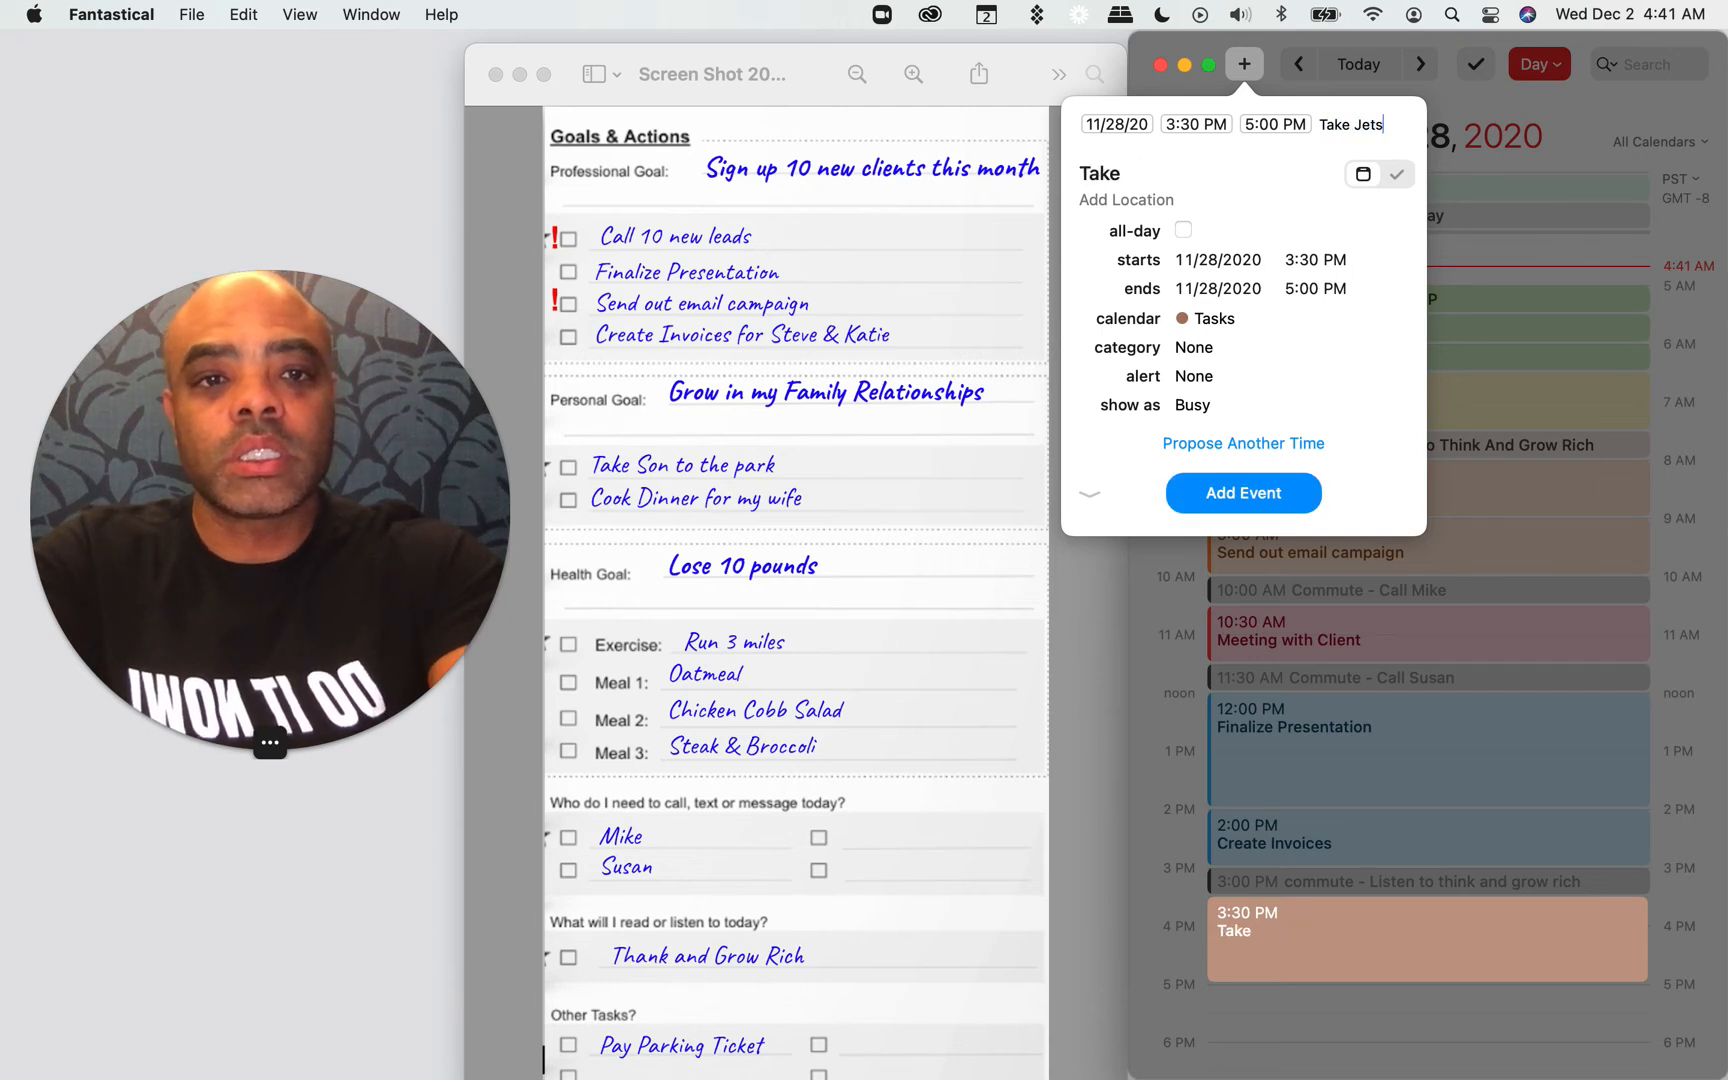
type("on to the park /fam")
key("Return")
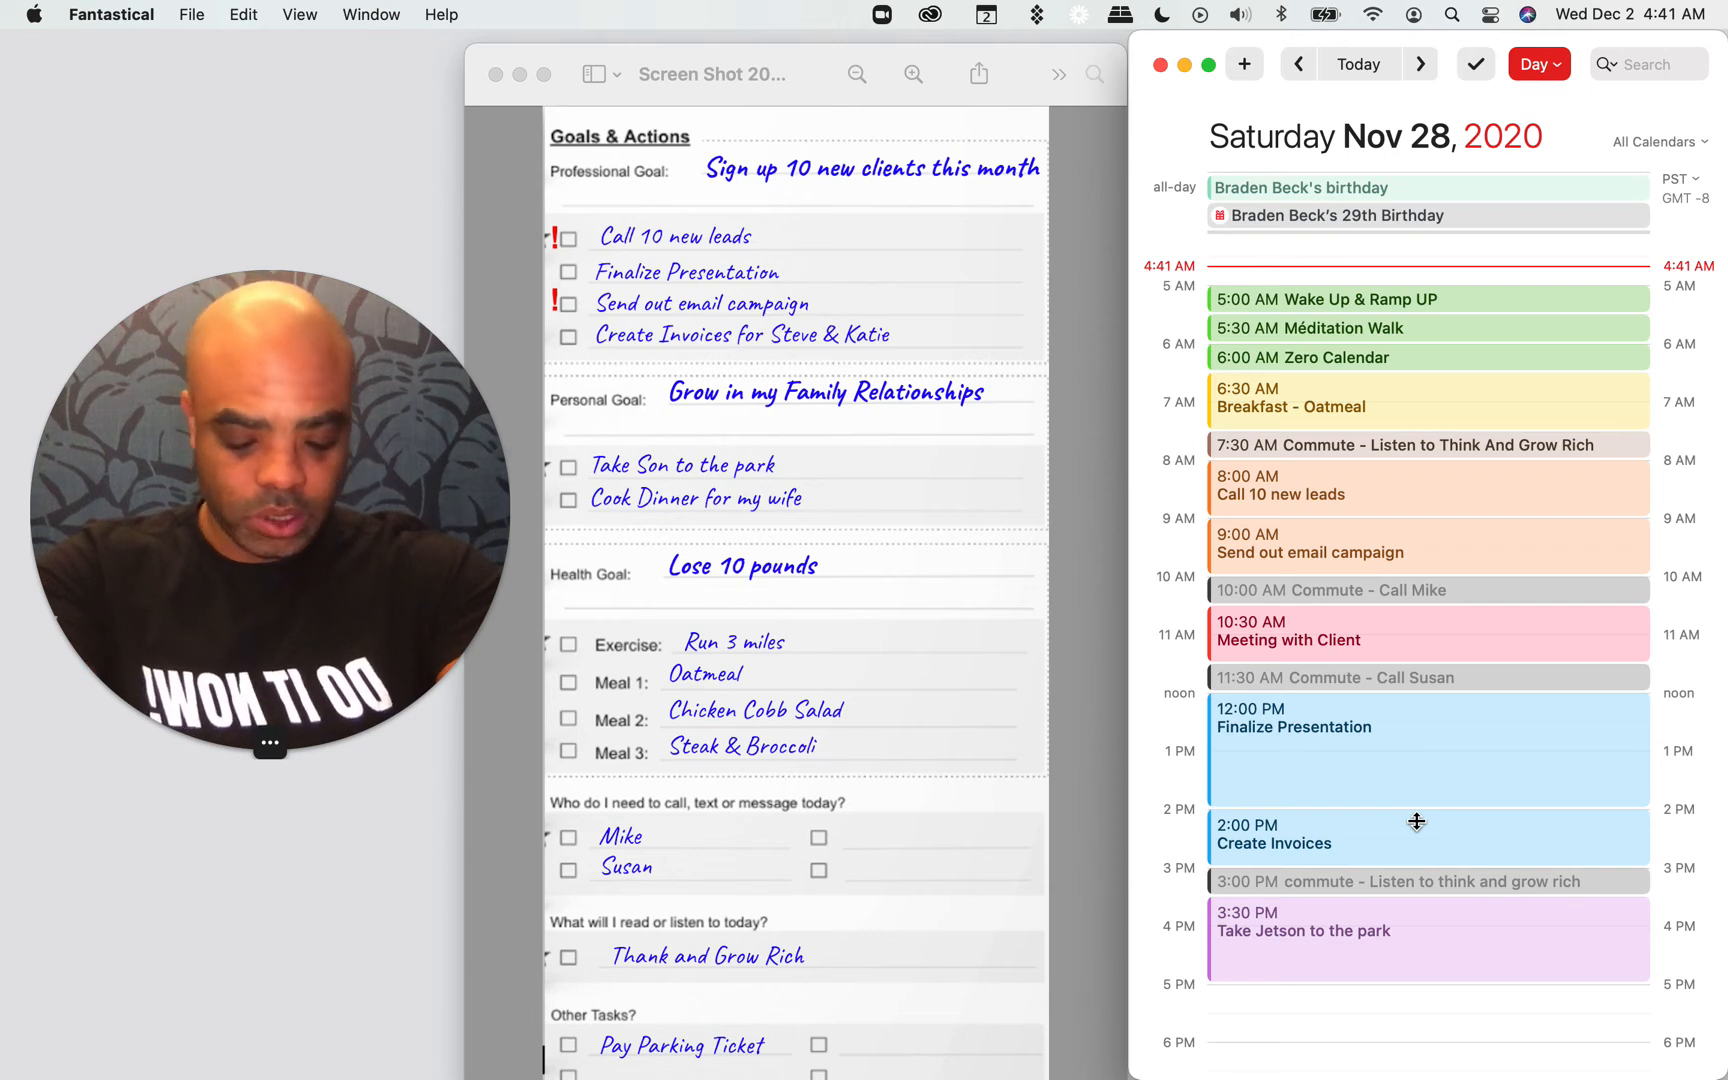
Step: Add a "Cook Dinner - Steak & Broccoli" event from 5:00 to 6:30 PM in the Meals calendar
scroll(1416, 830, "down", 2)
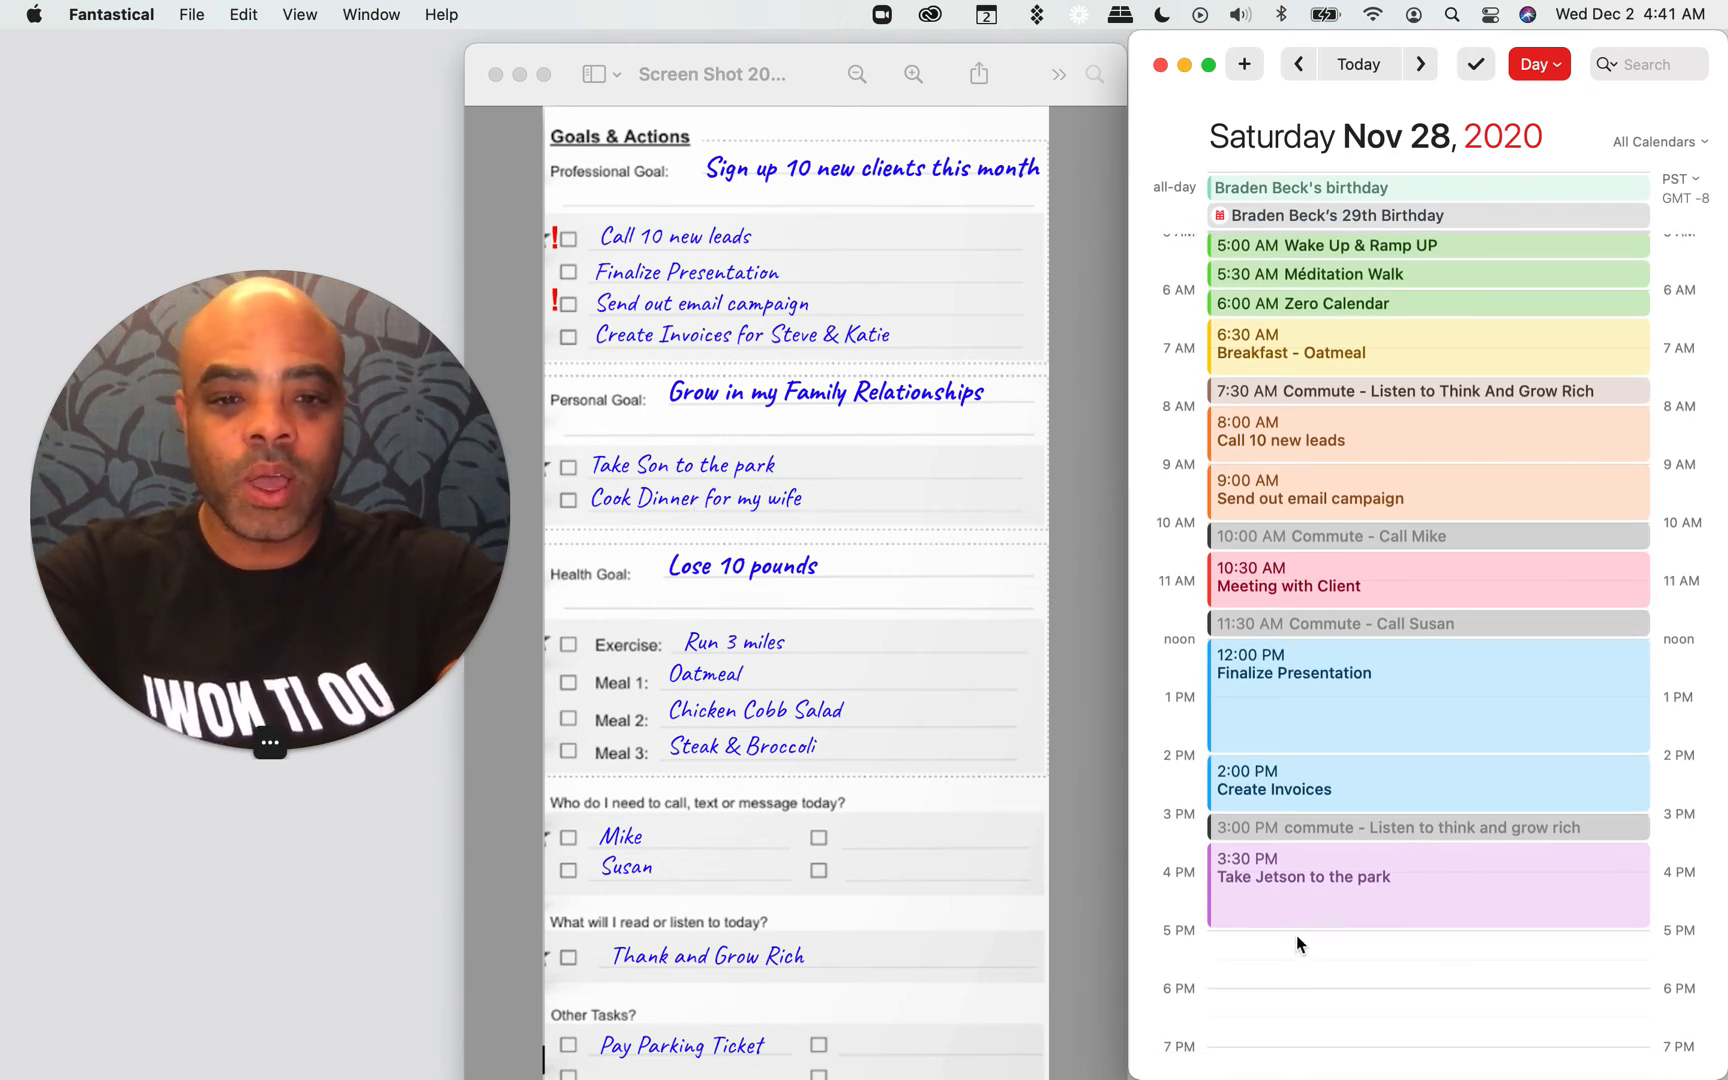
left_click_drag(1297, 938, 1297, 1025)
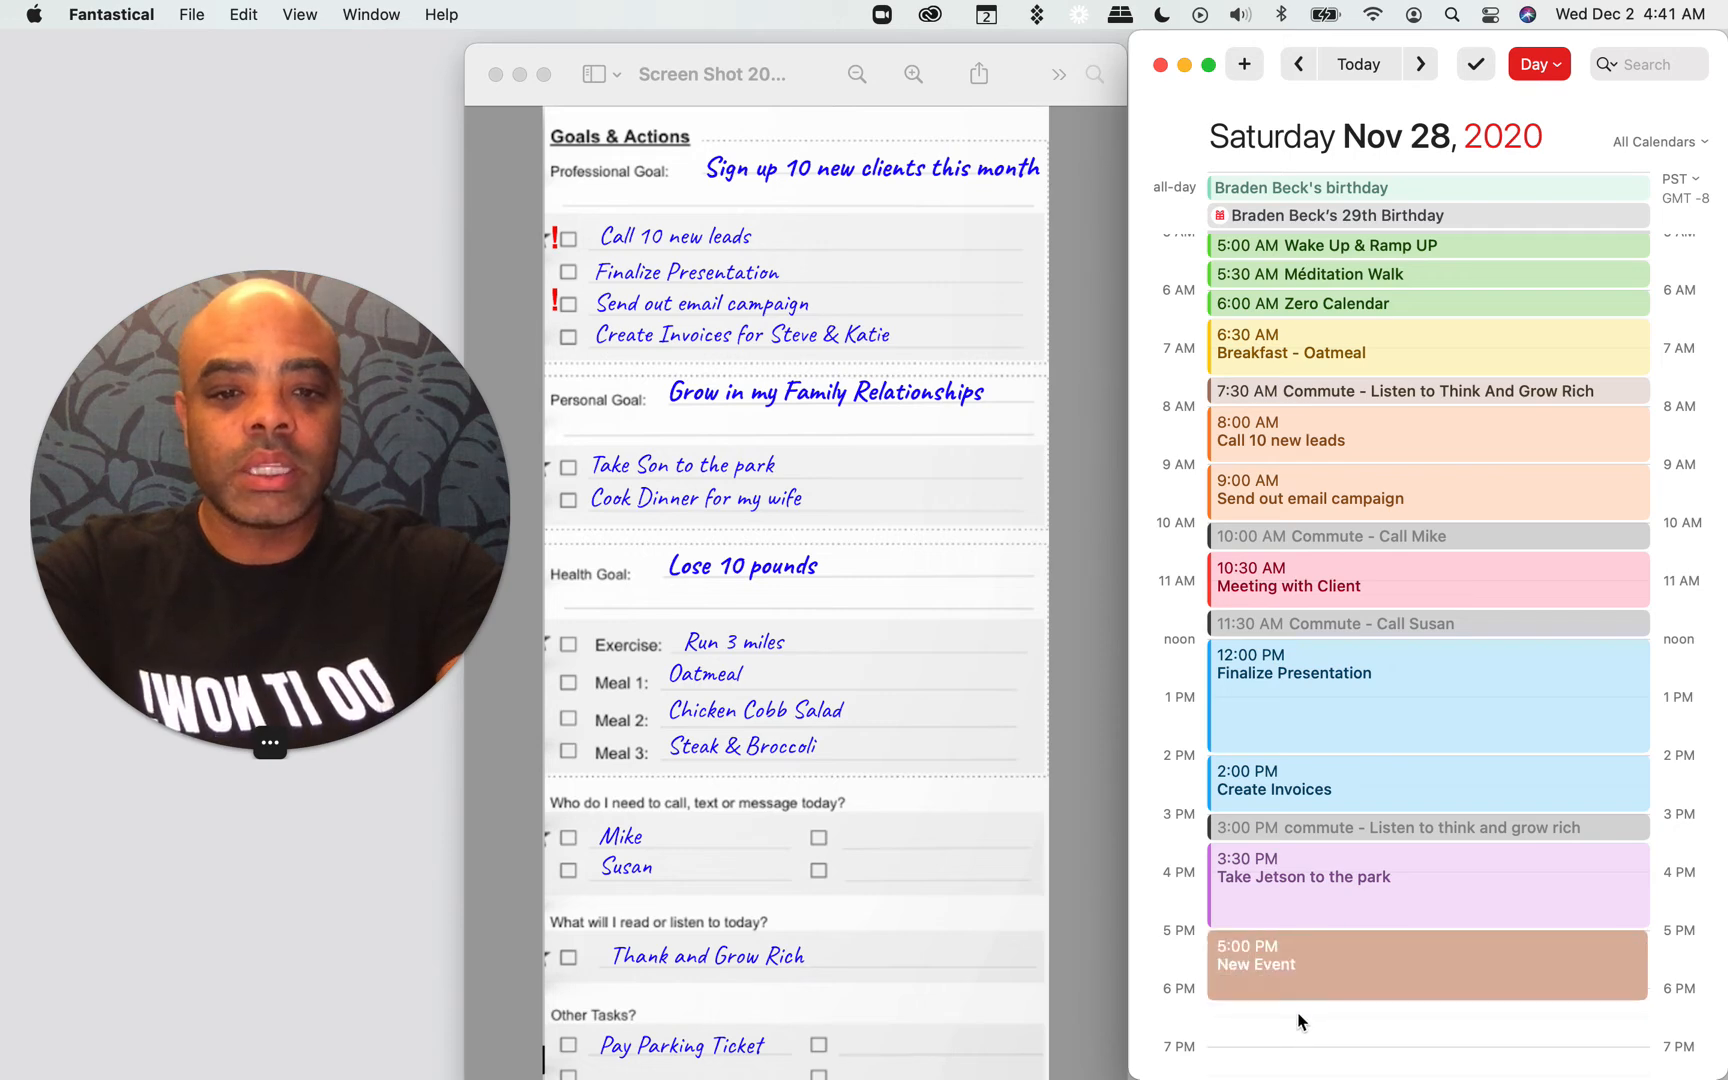
type("Cook D")
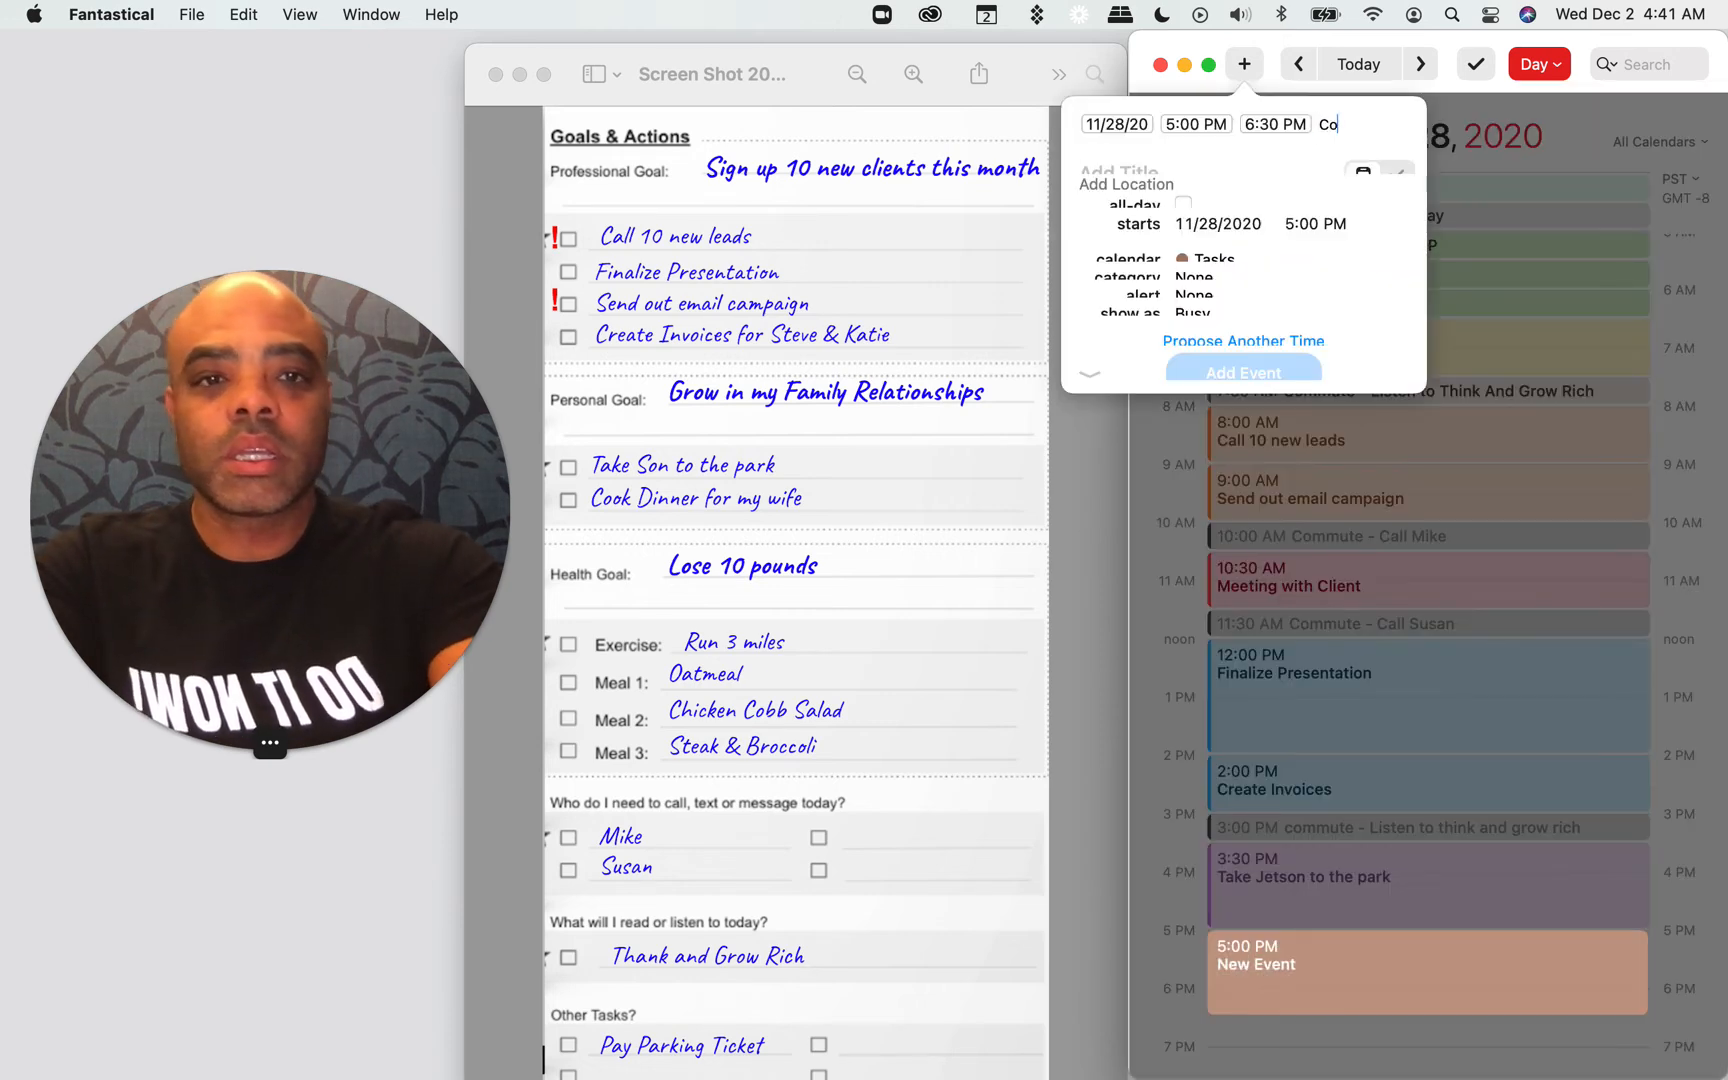
type("inner -")
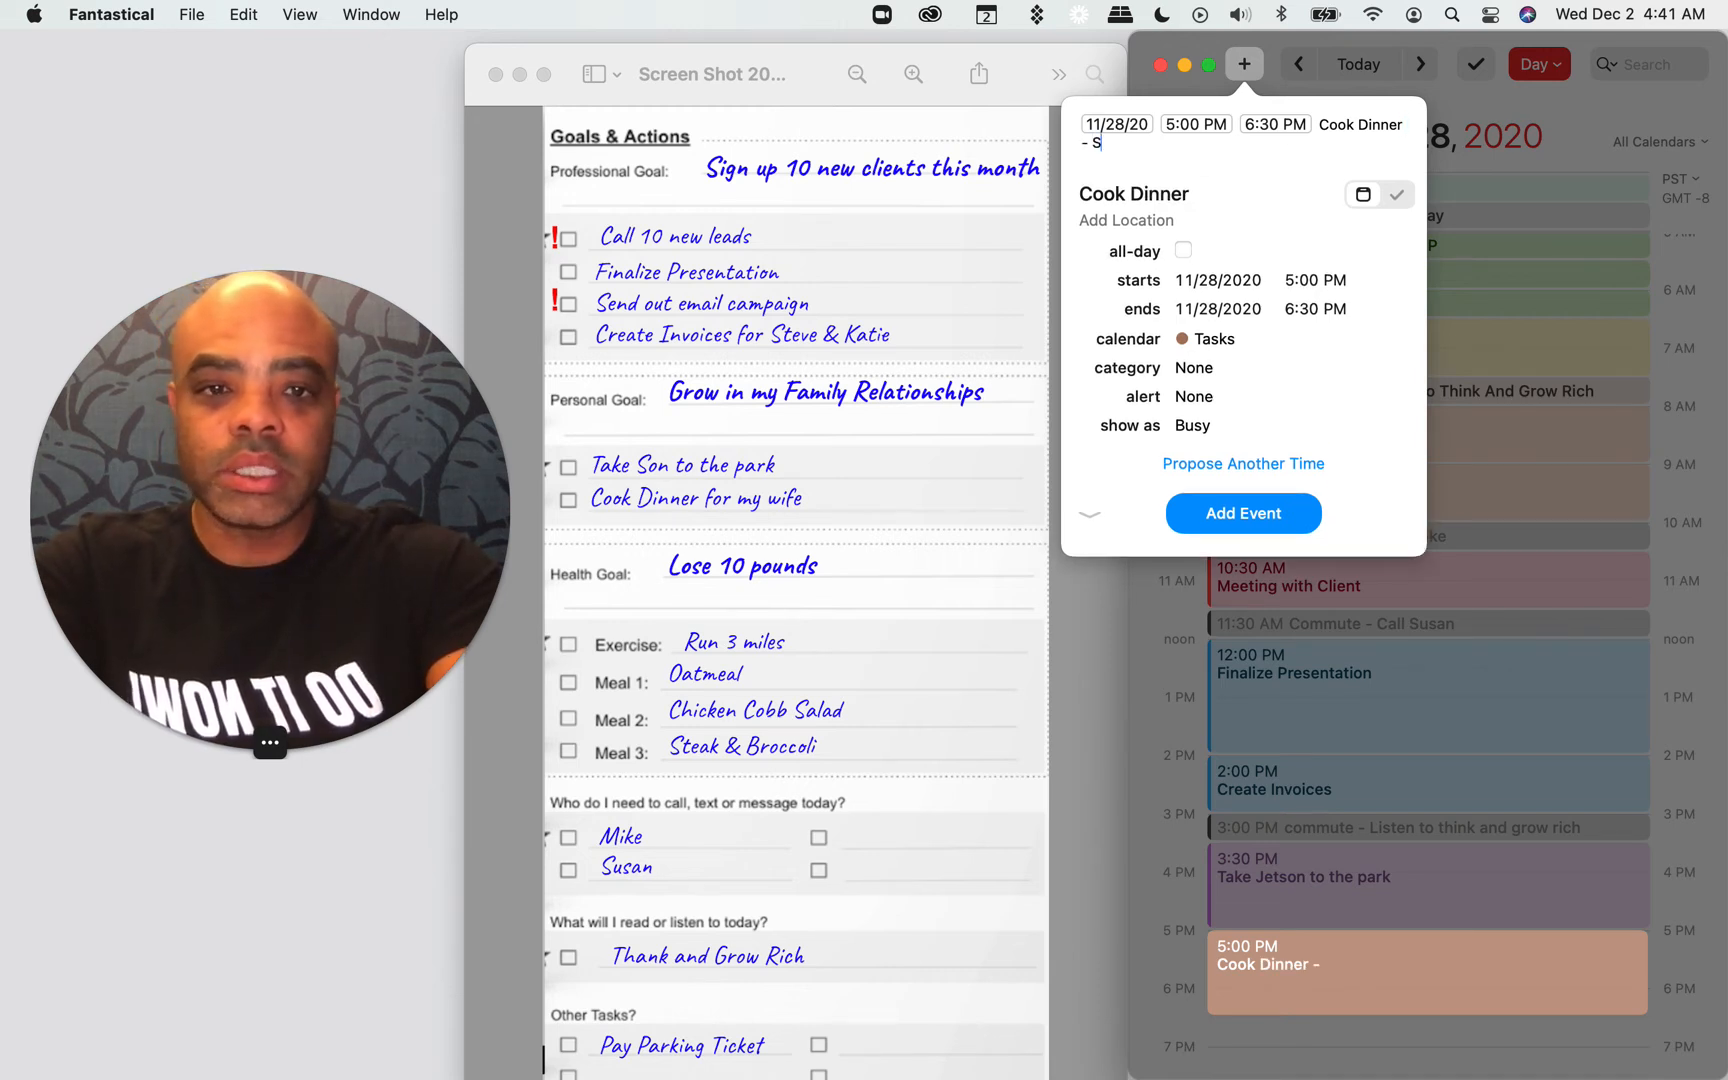
type(" Steak &")
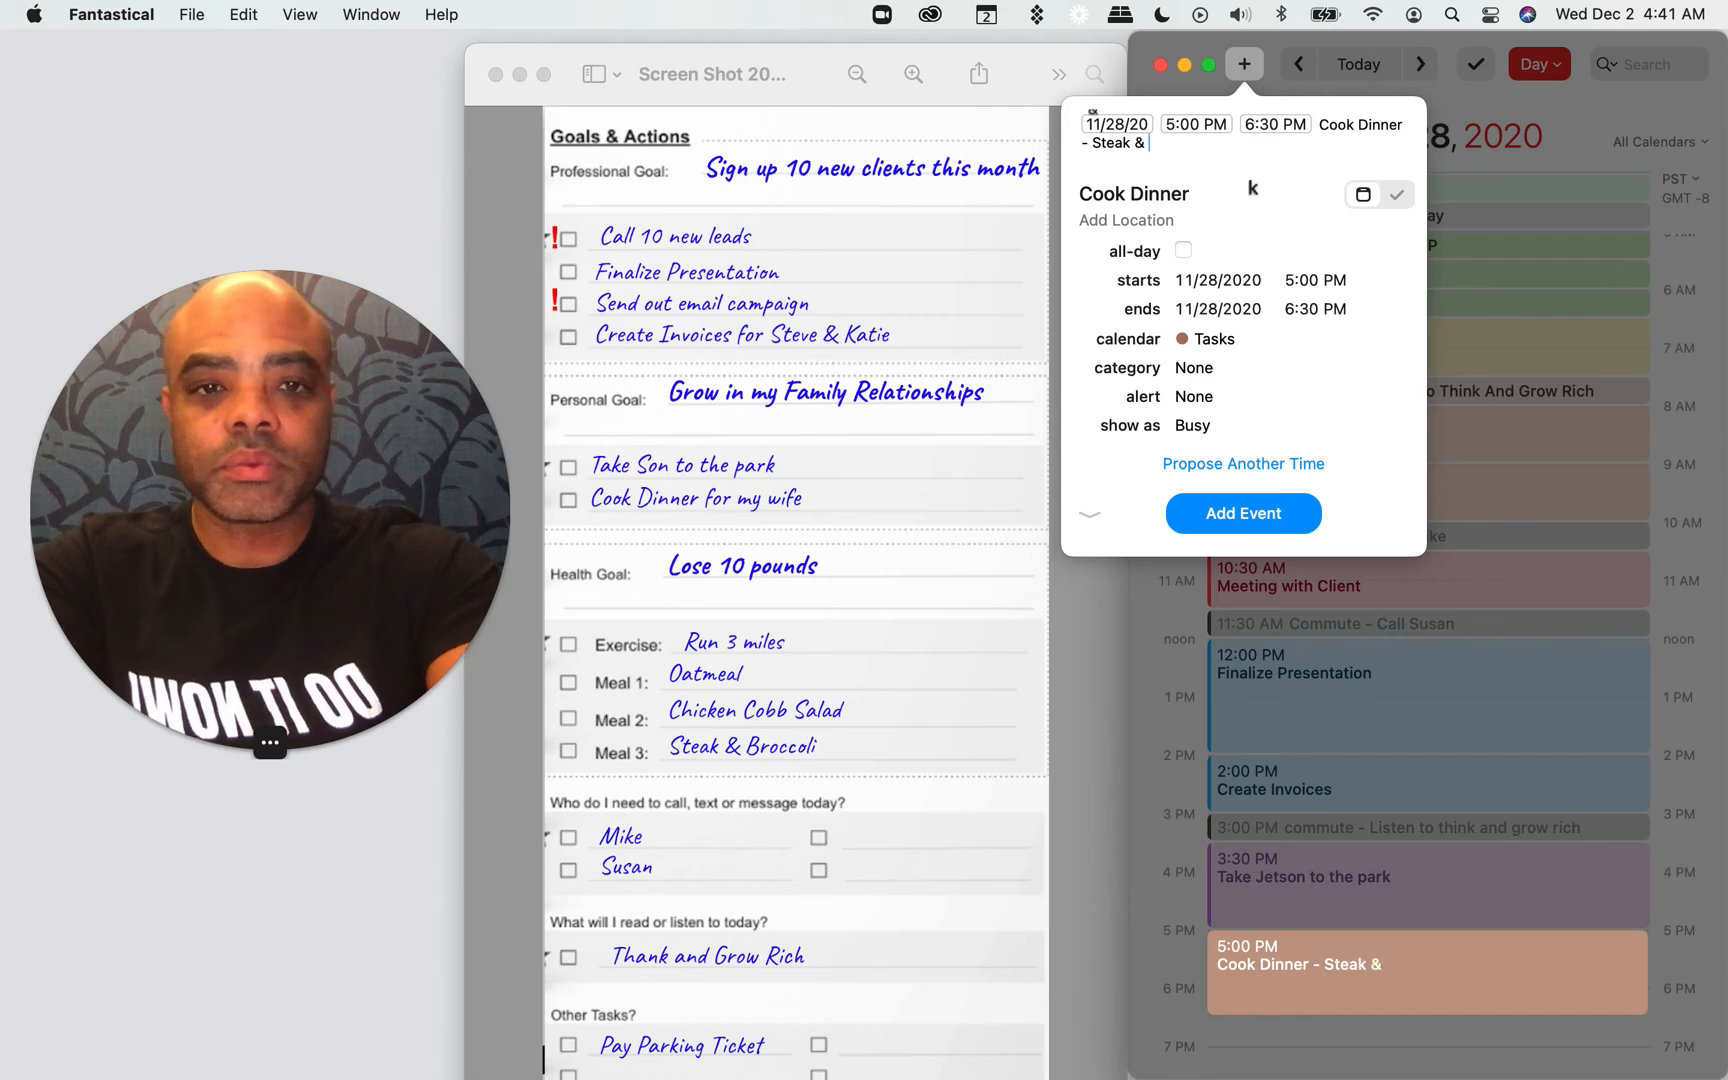
type(" Broccoli")
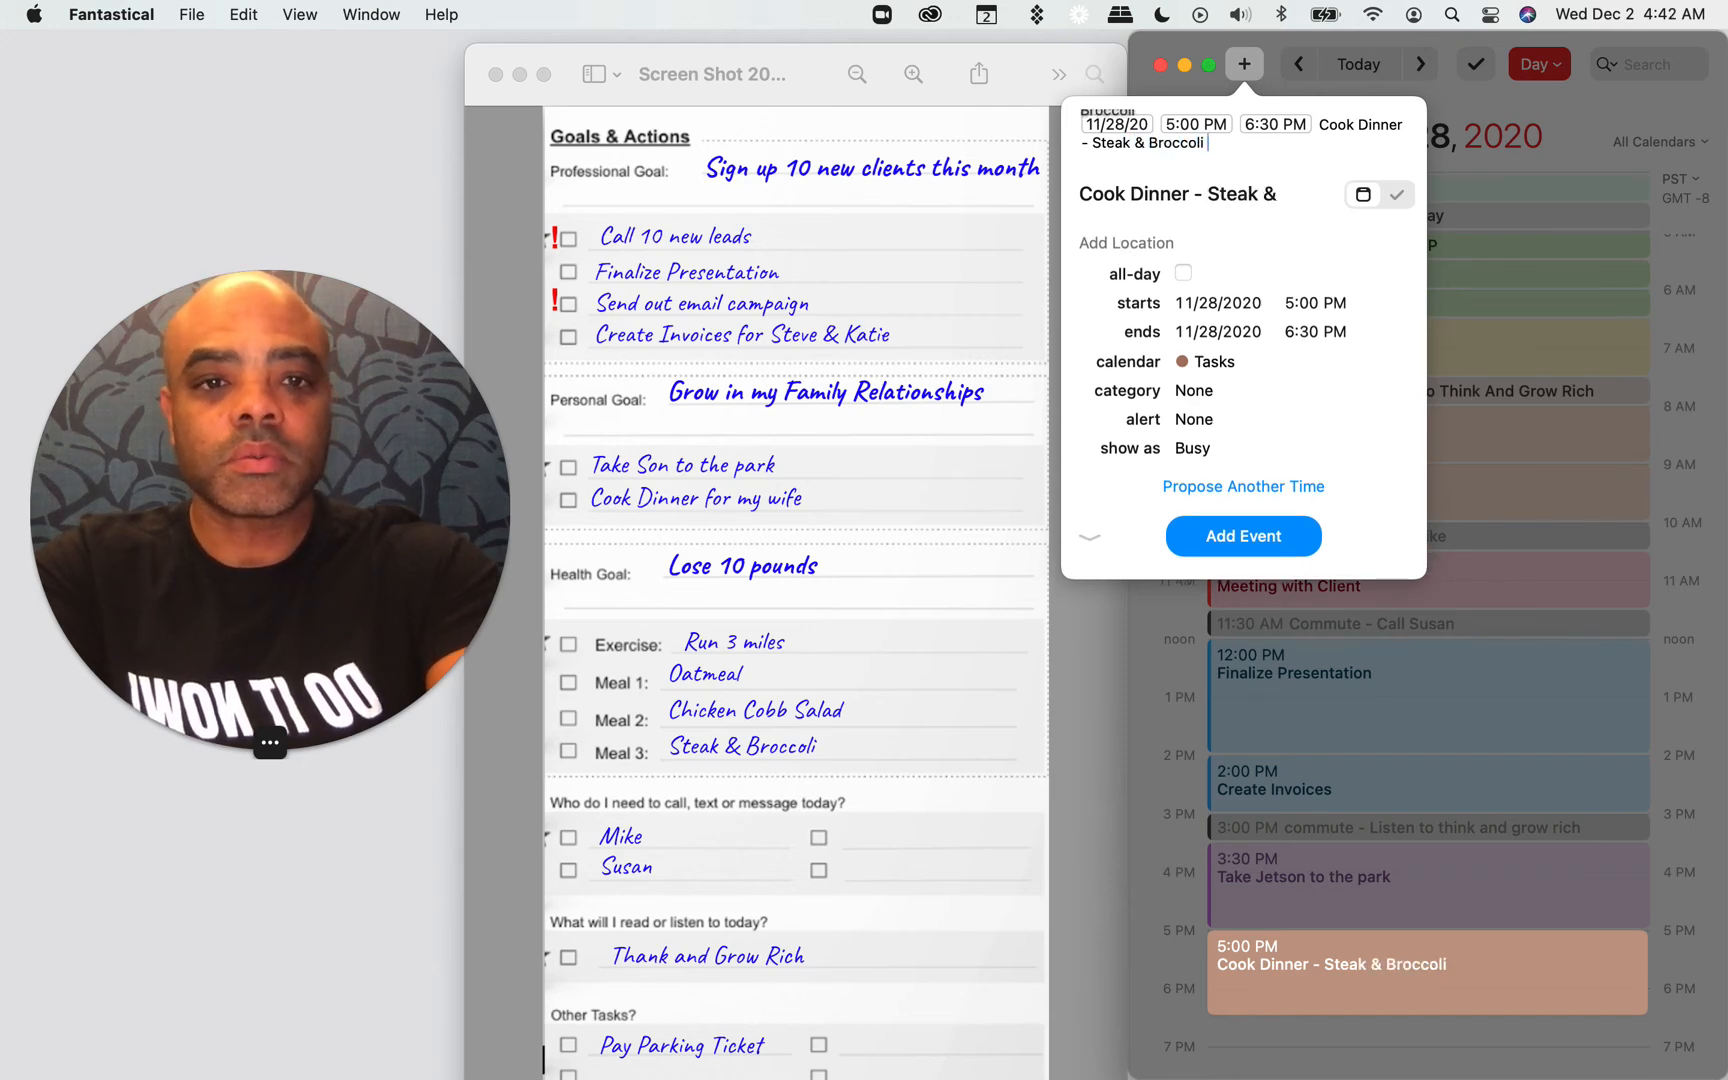
type(" /meal")
key("Return")
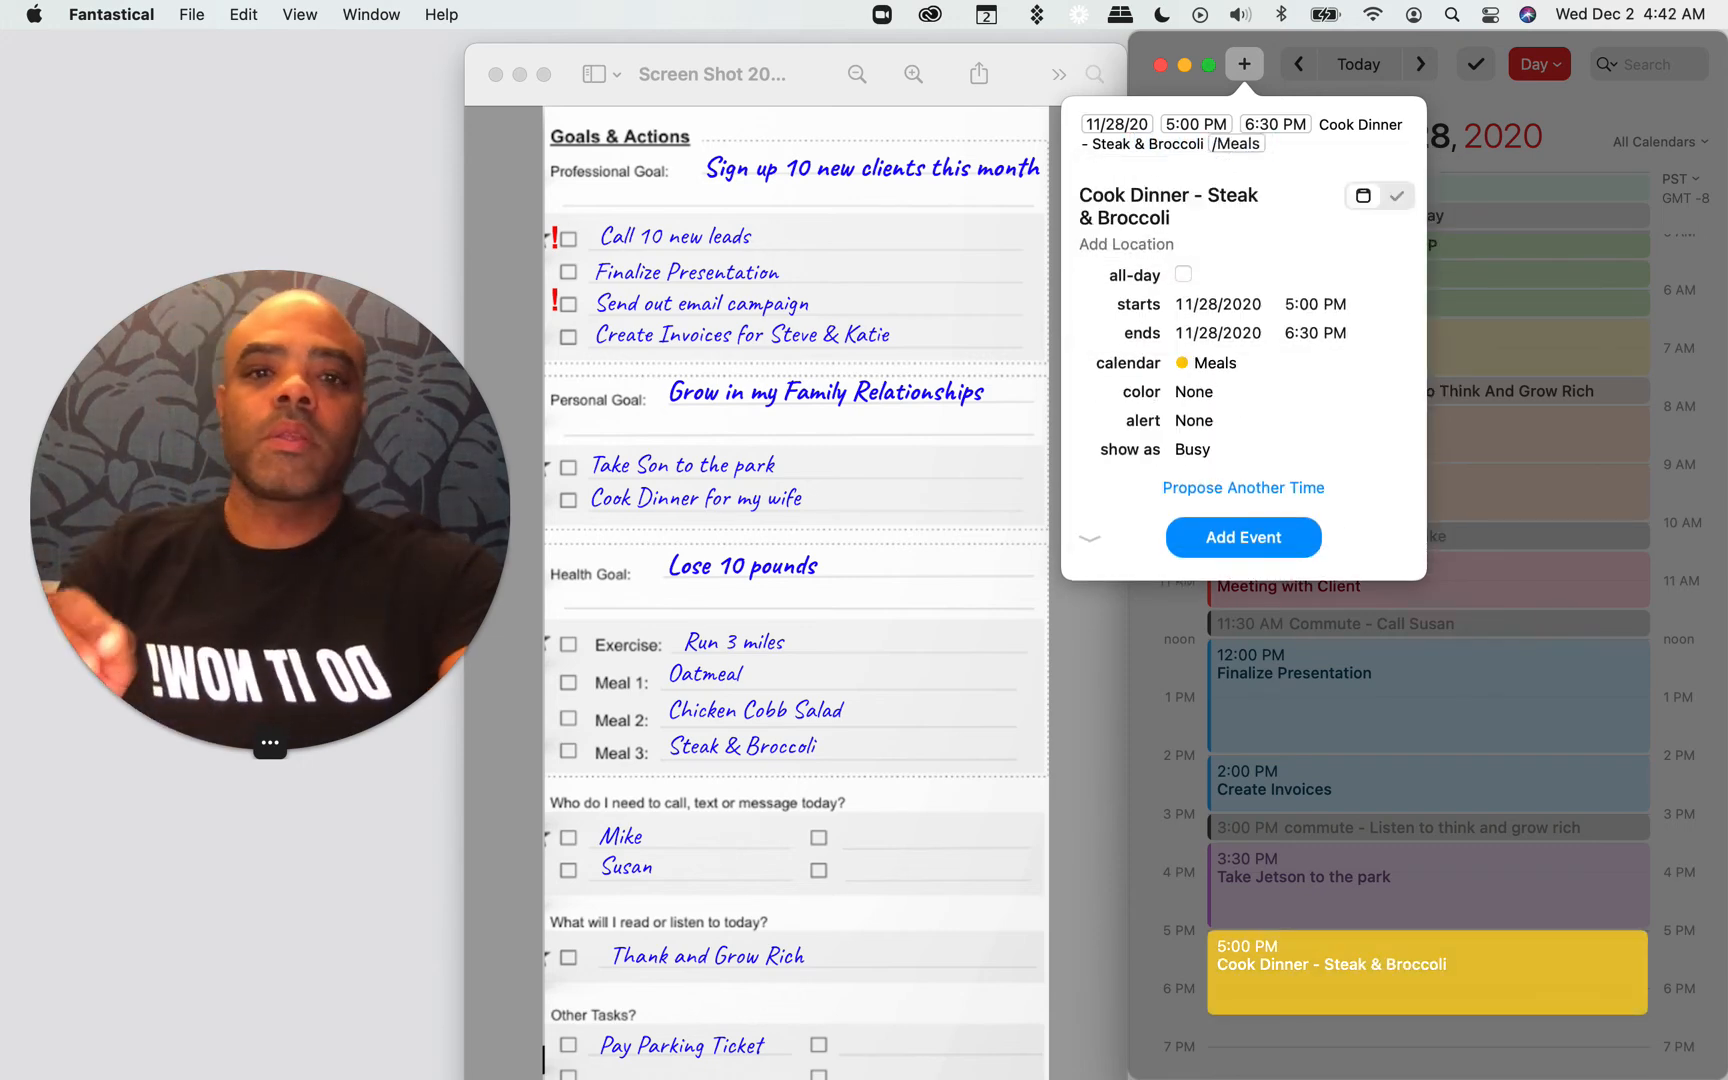
key("Return")
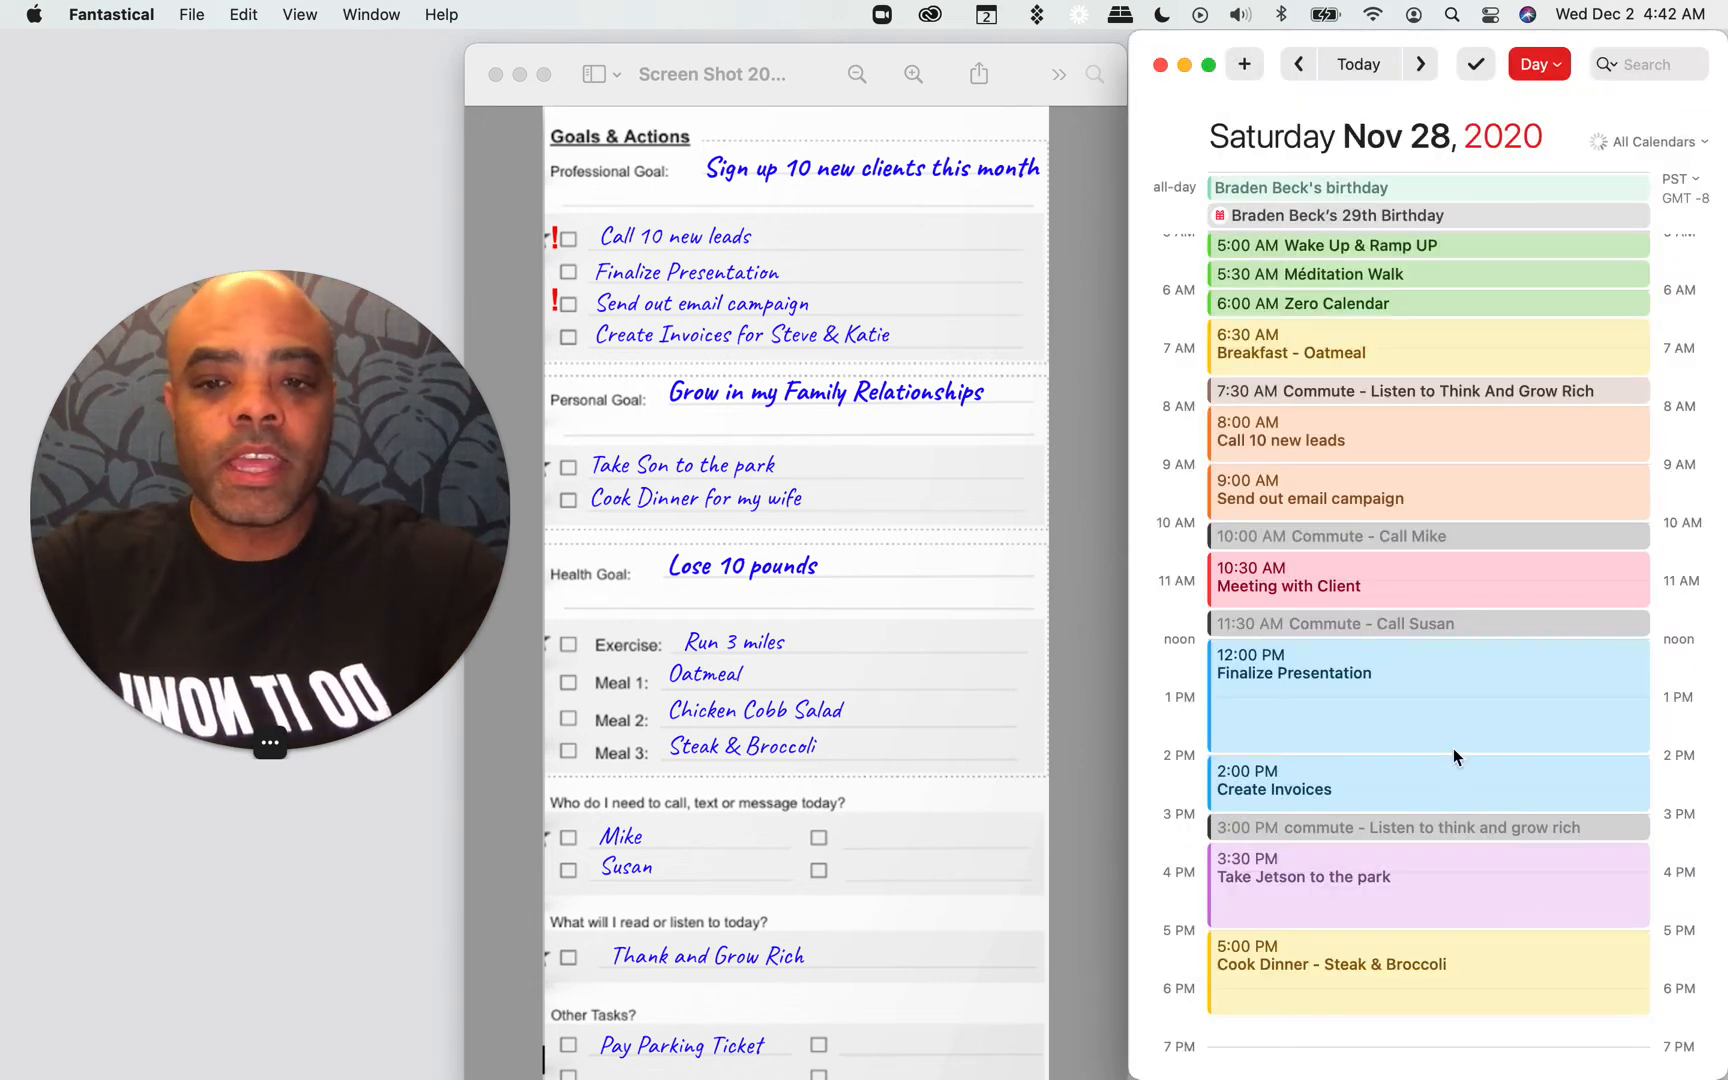
Step: Add a "Downtime" event from 6:30 to 8:00 PM in the Buffer calendar
scroll(1397, 694, "down", 2)
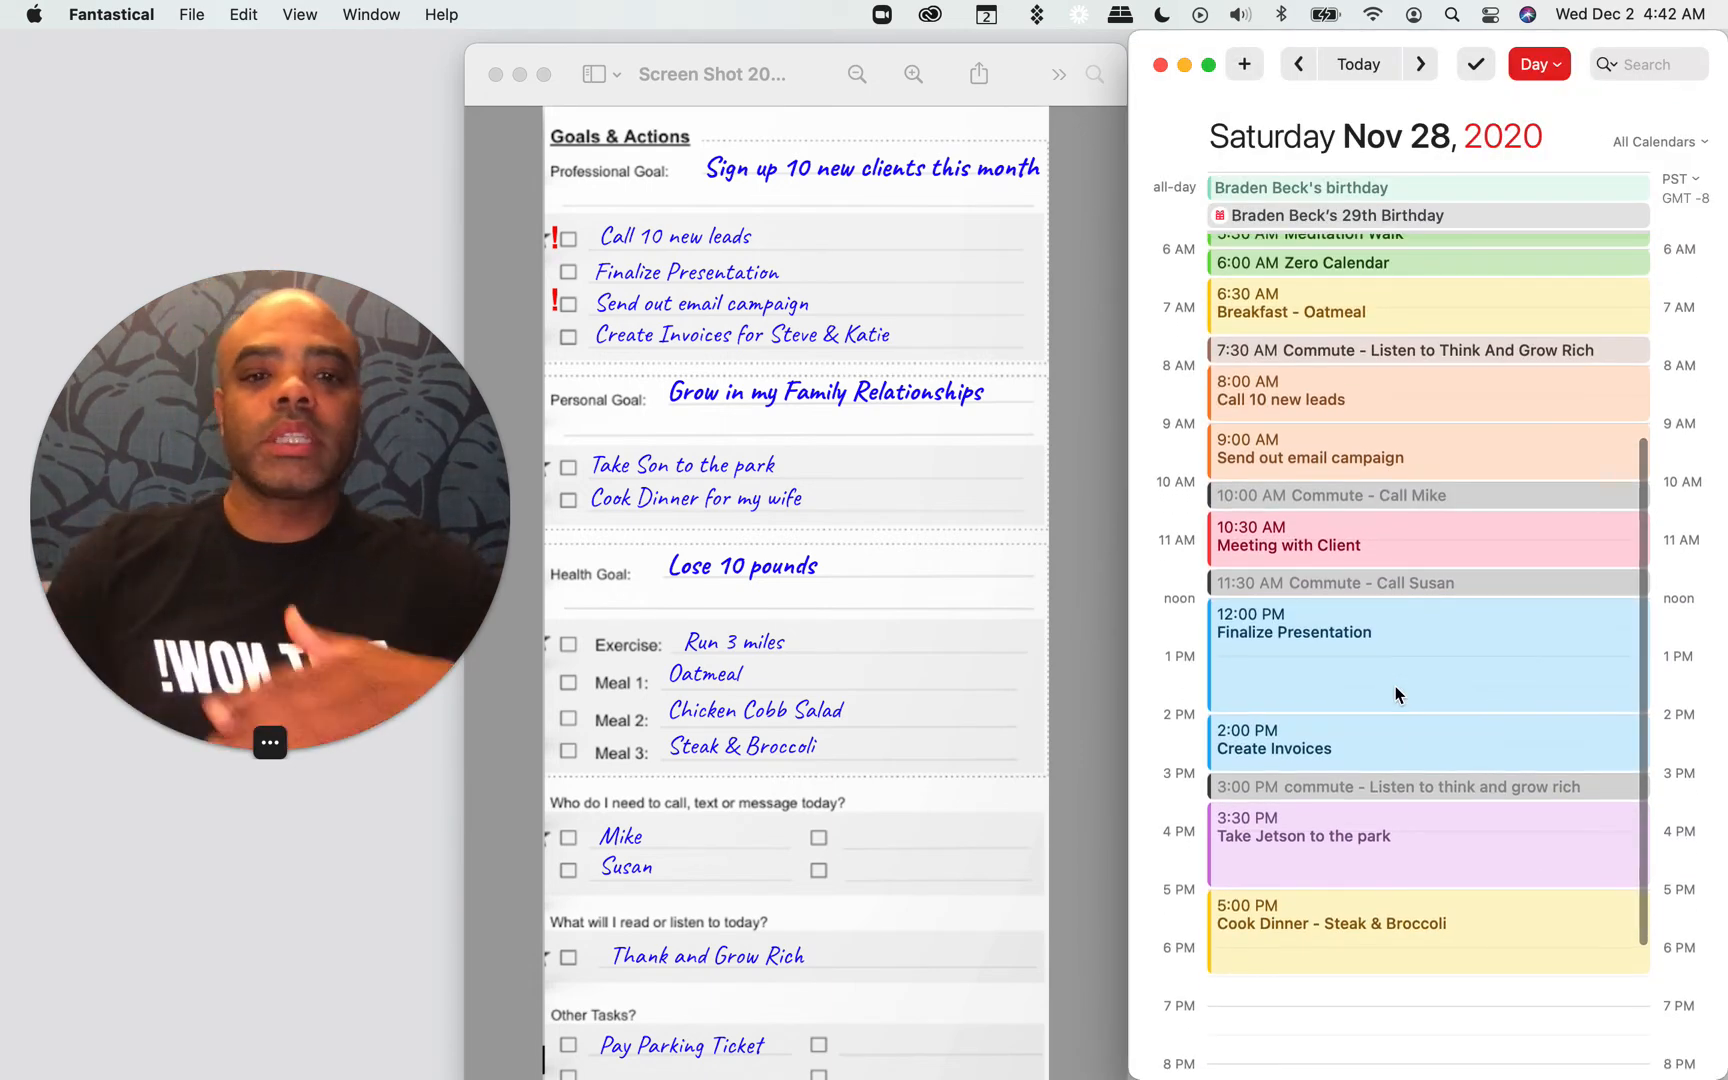
scroll(1397, 694, "down", 3)
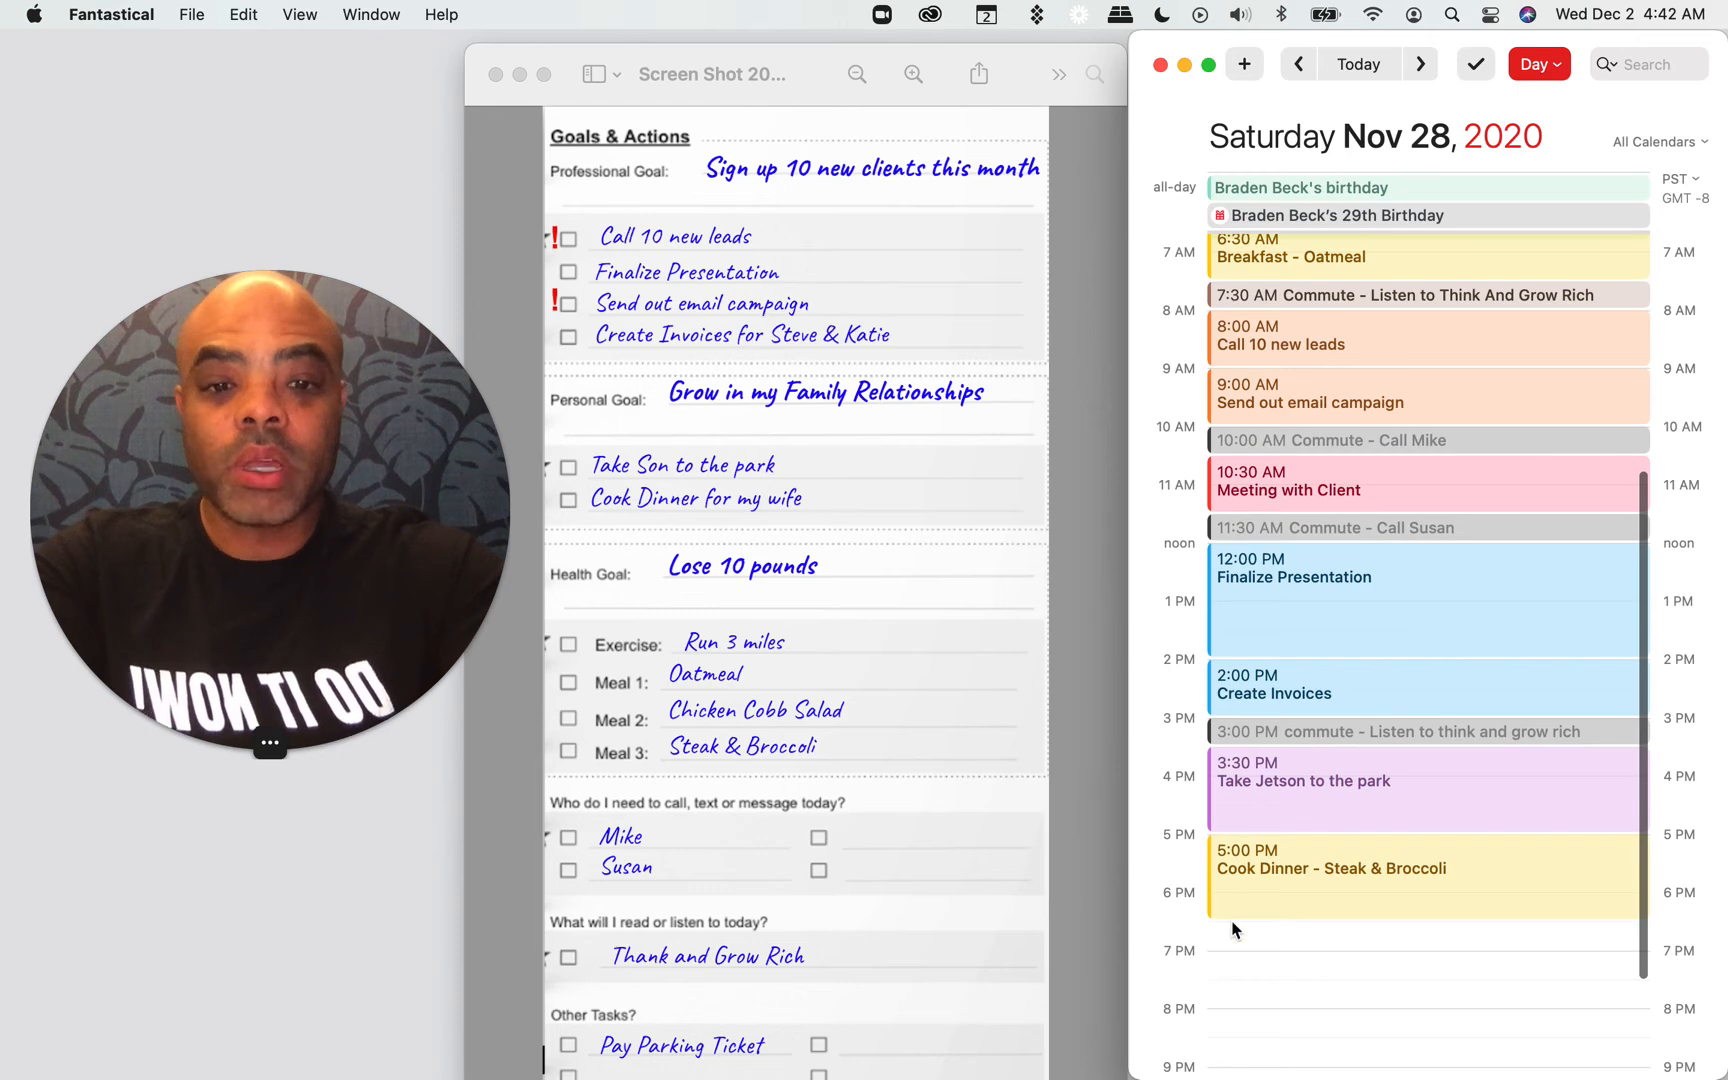
left_click_drag(1245, 937, 1239, 1019)
type("Downtime /")
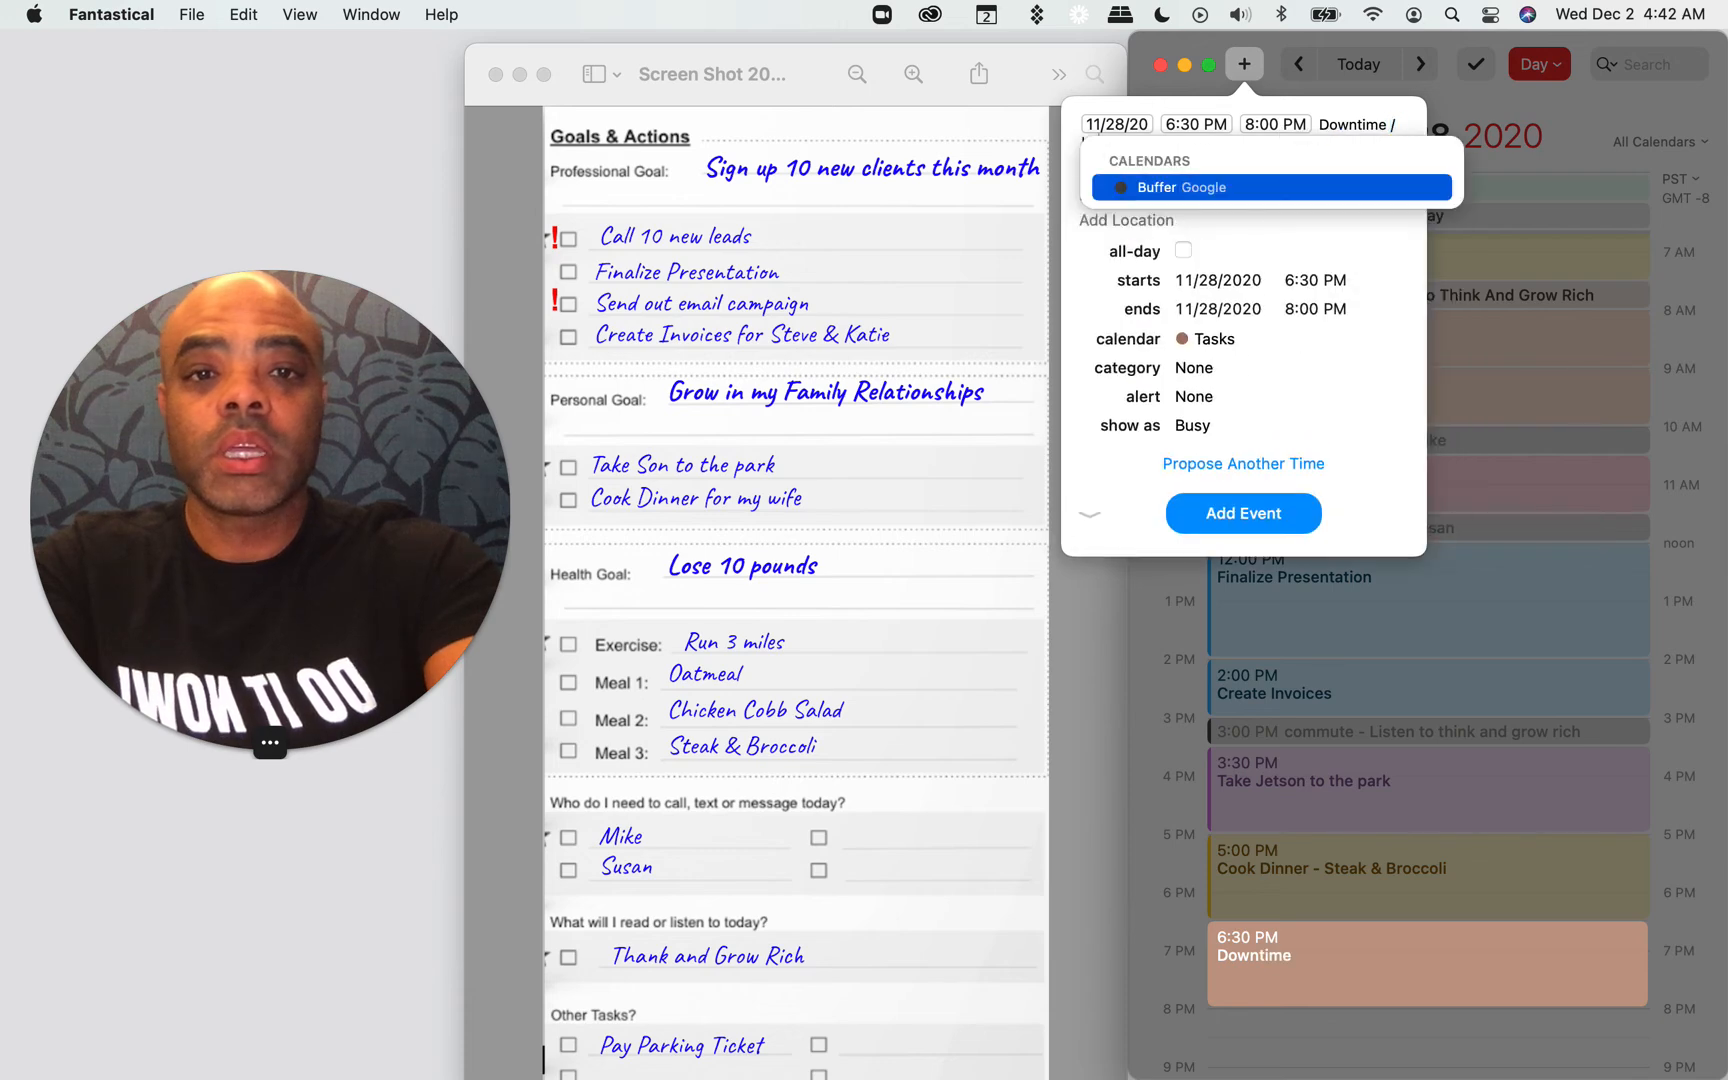
key("Return")
key("Return")
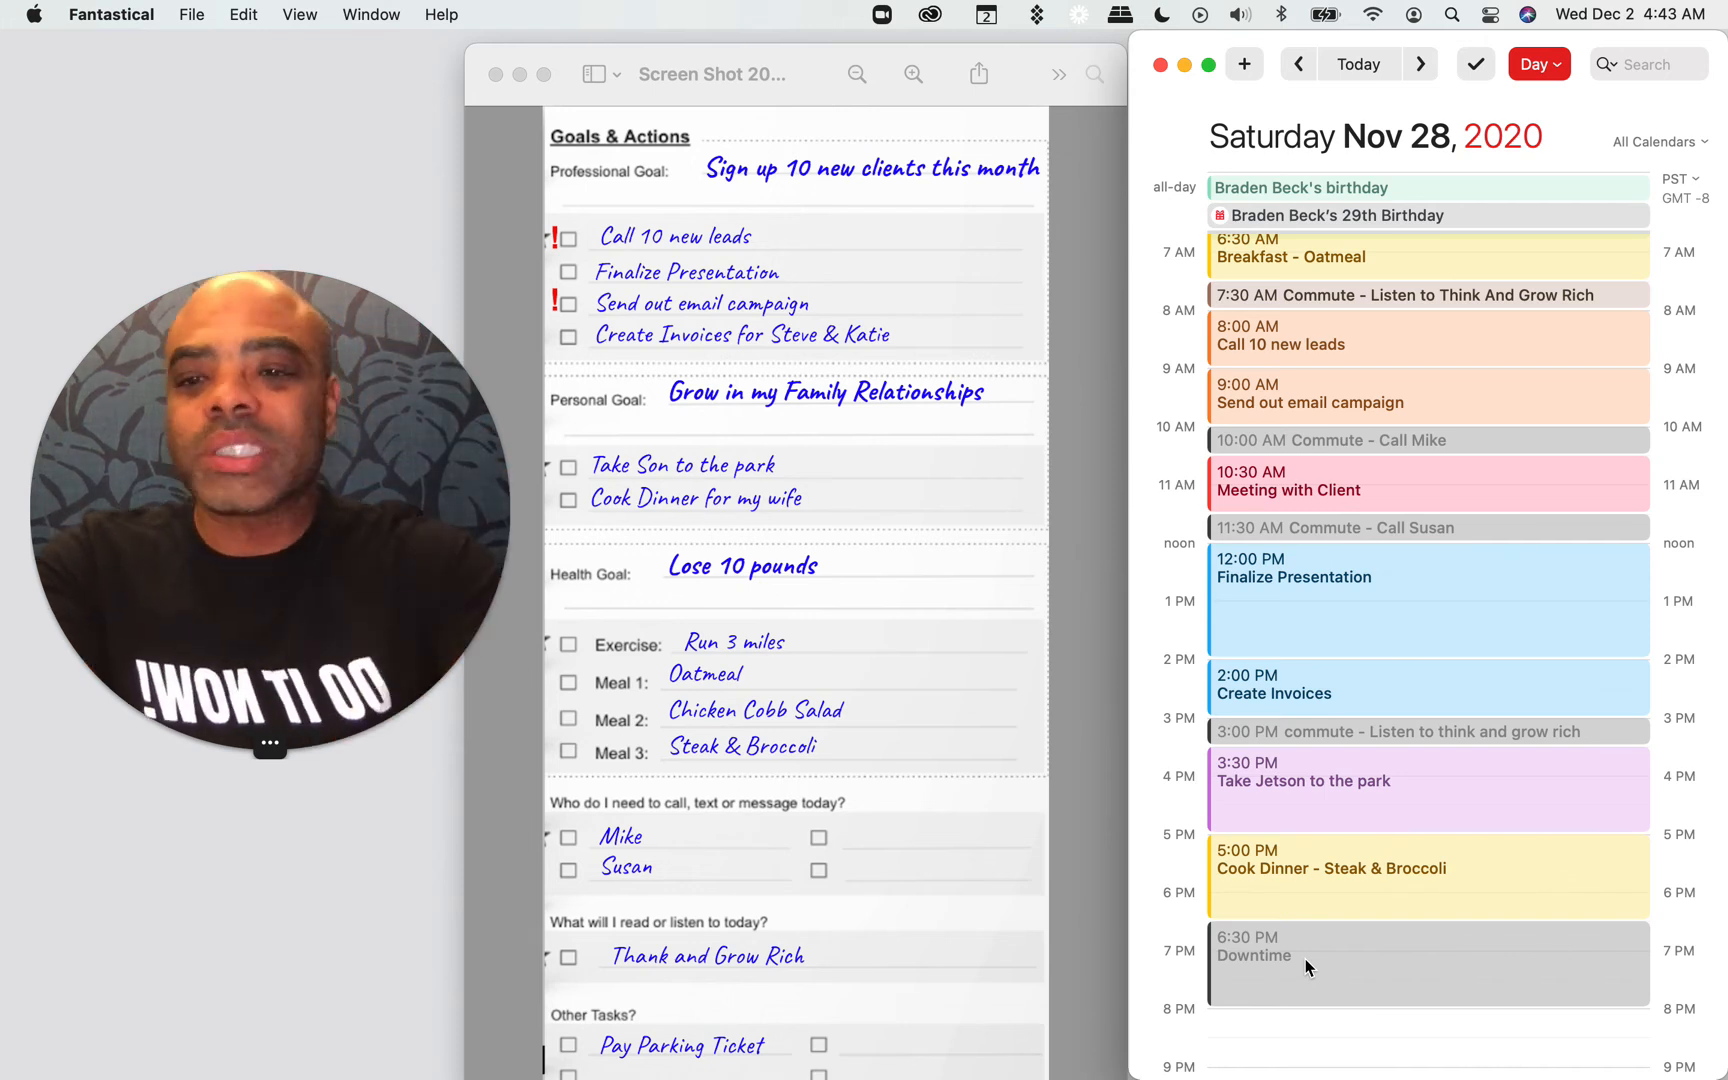
Step: Add a "Read Think and Grow Rich" event from 8:00 to 9:00 PM in the Personal Time calendar
scroll(1262, 903, "down", 2)
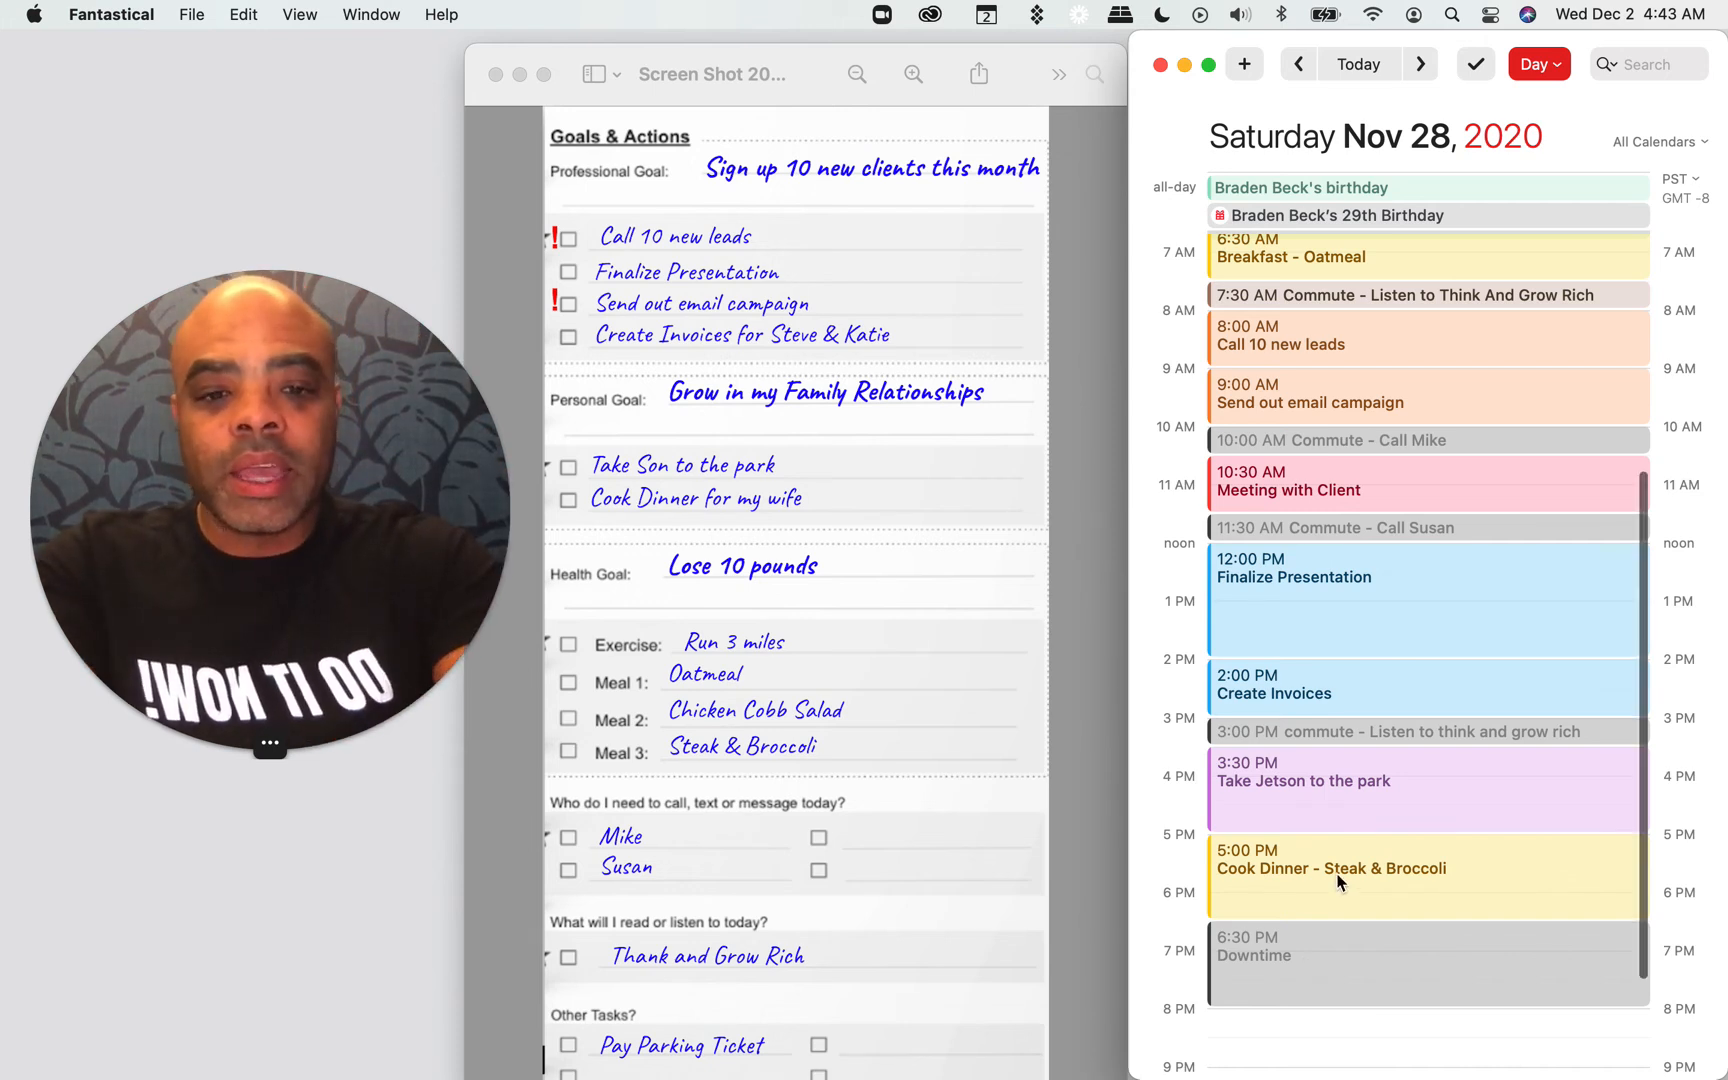
left_click_drag(1246, 967, 1245, 1025)
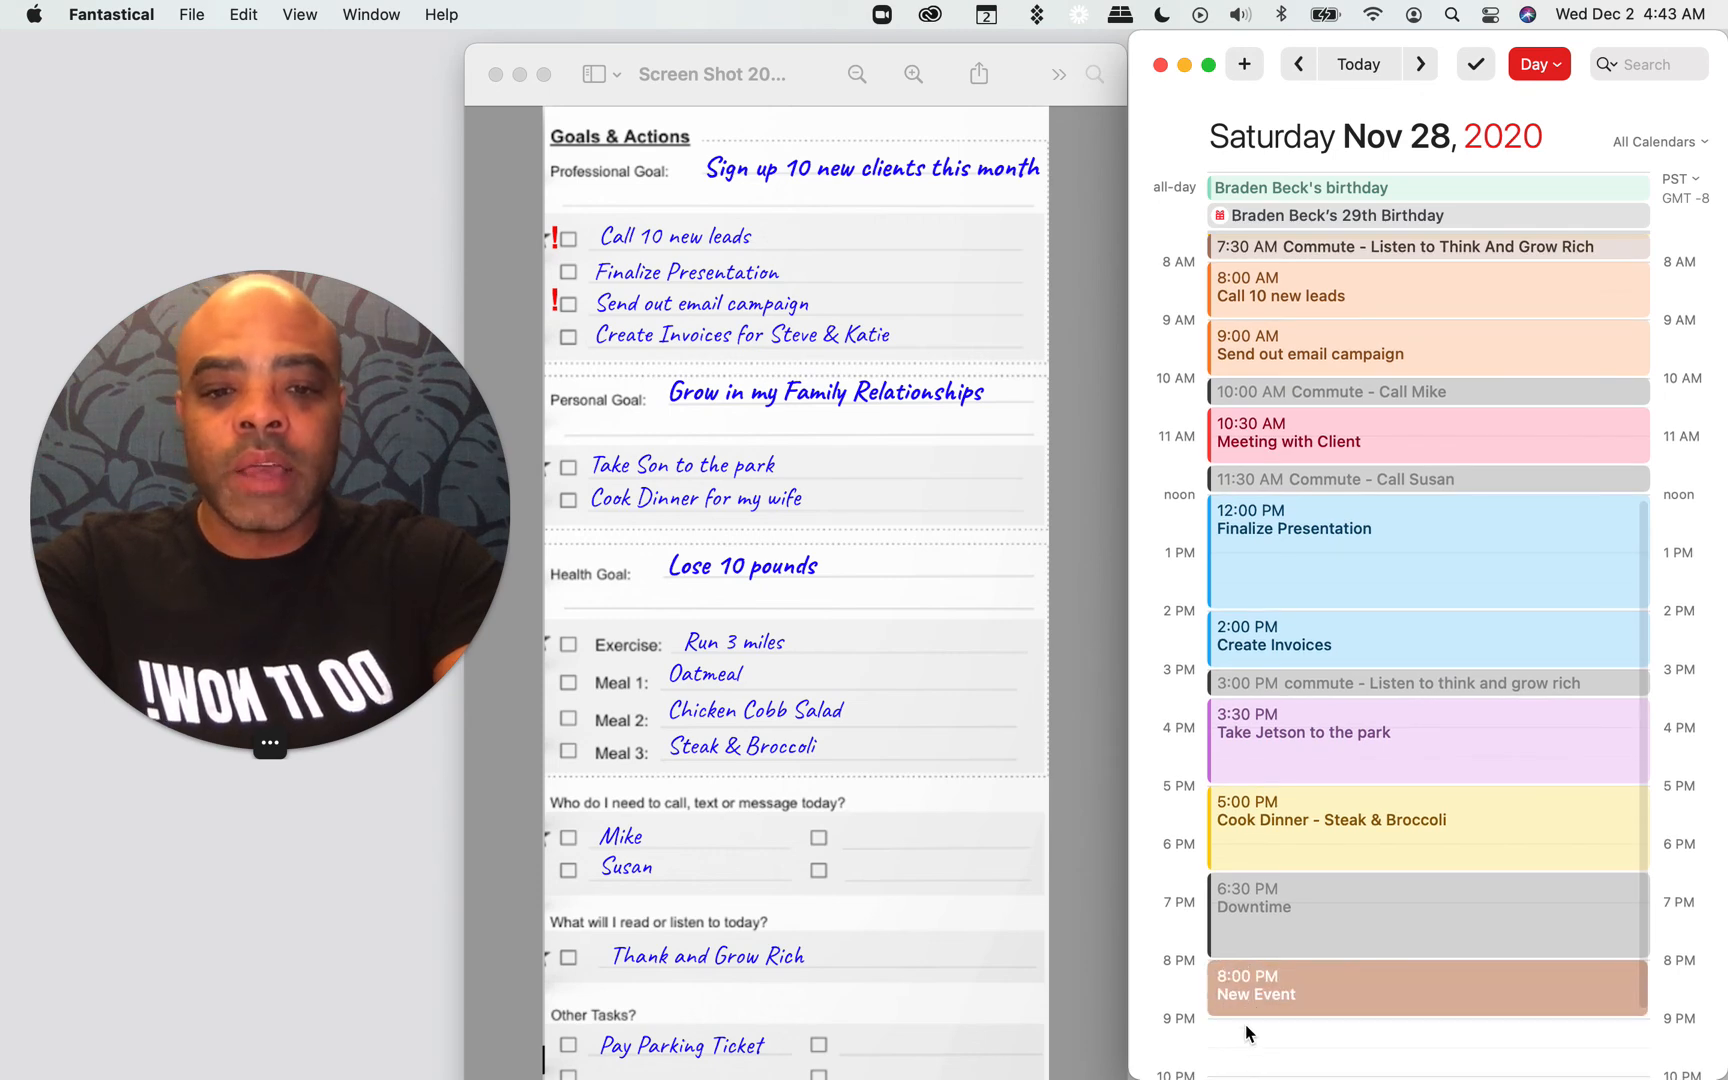
type("Read")
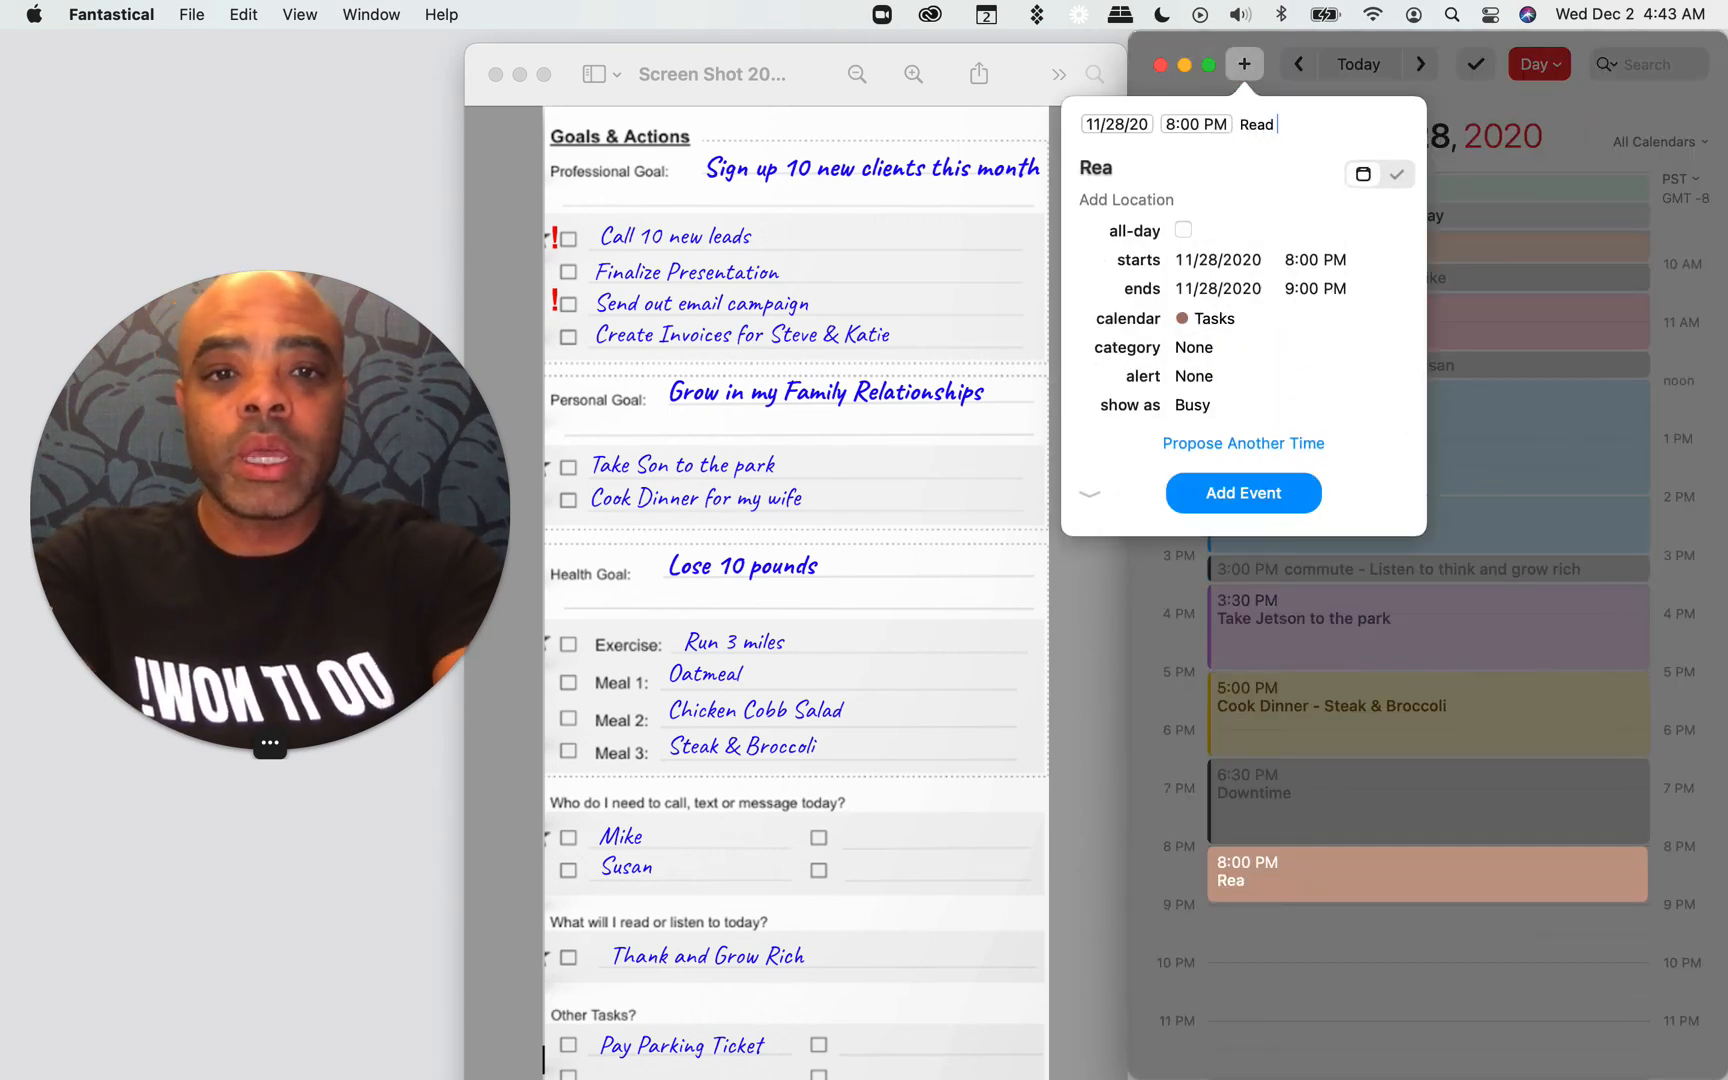
type(" Think an")
type("d Grow")
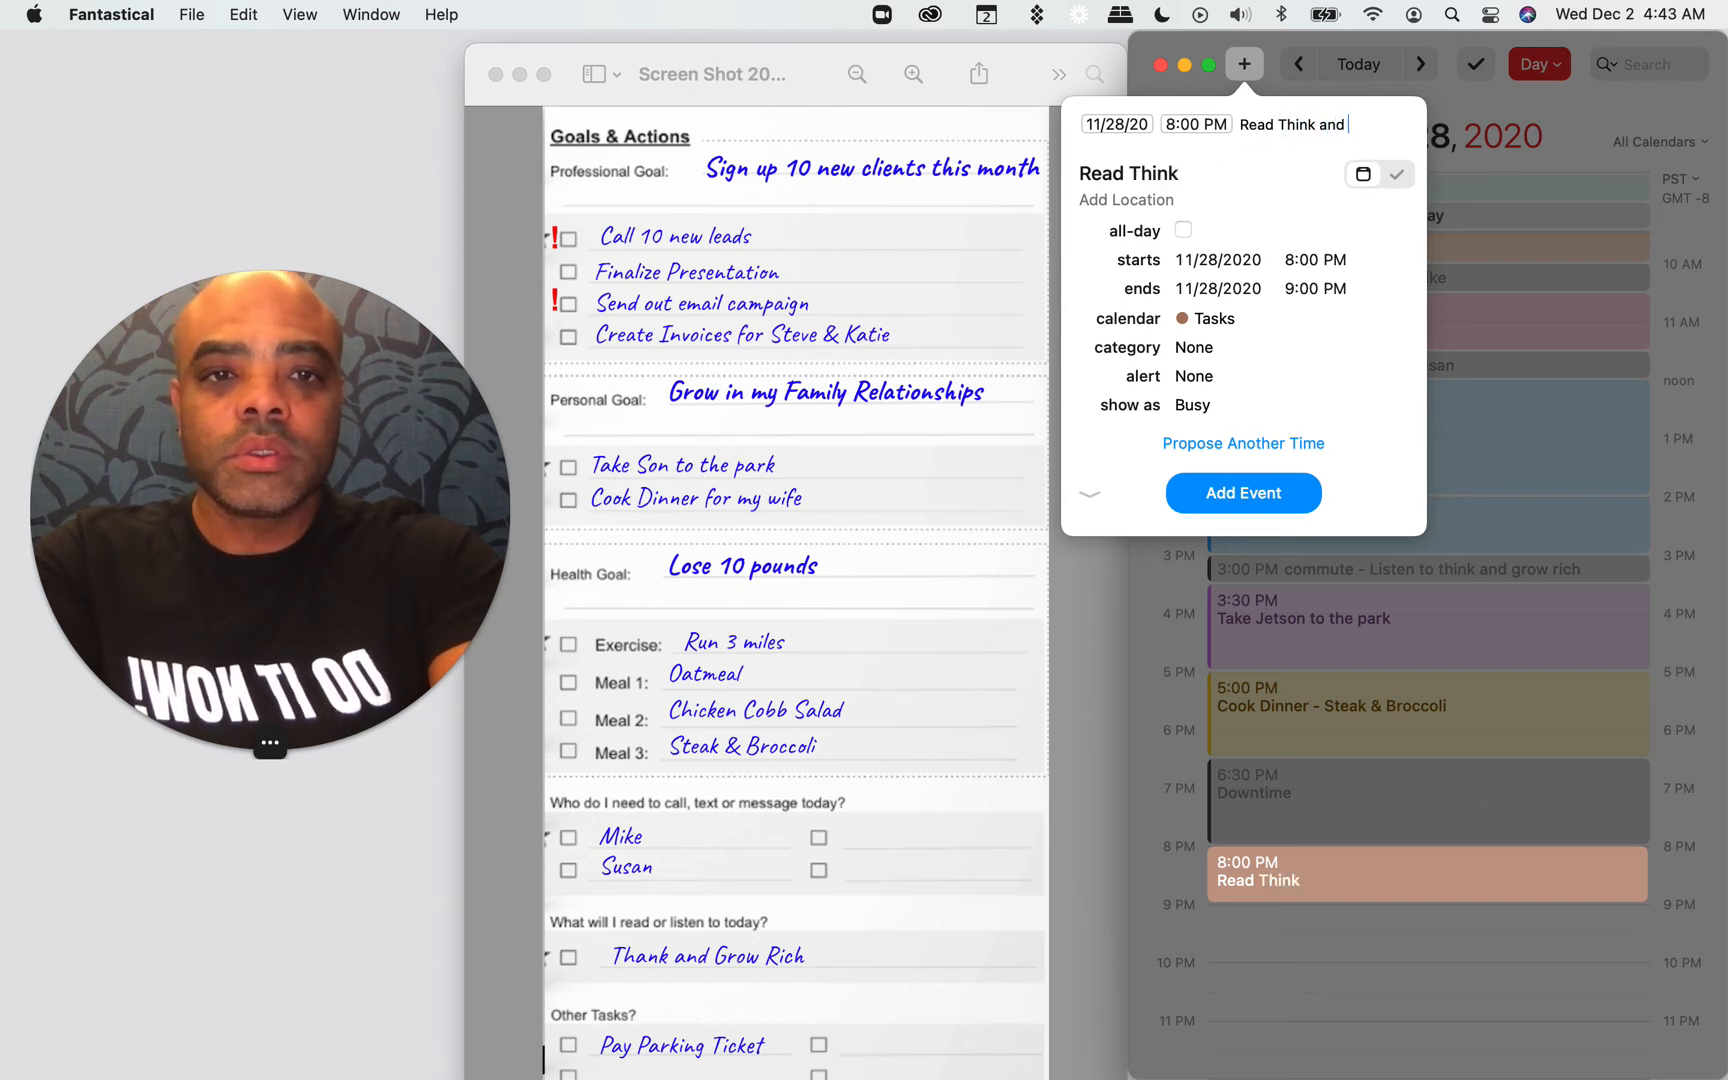
type(" Ric")
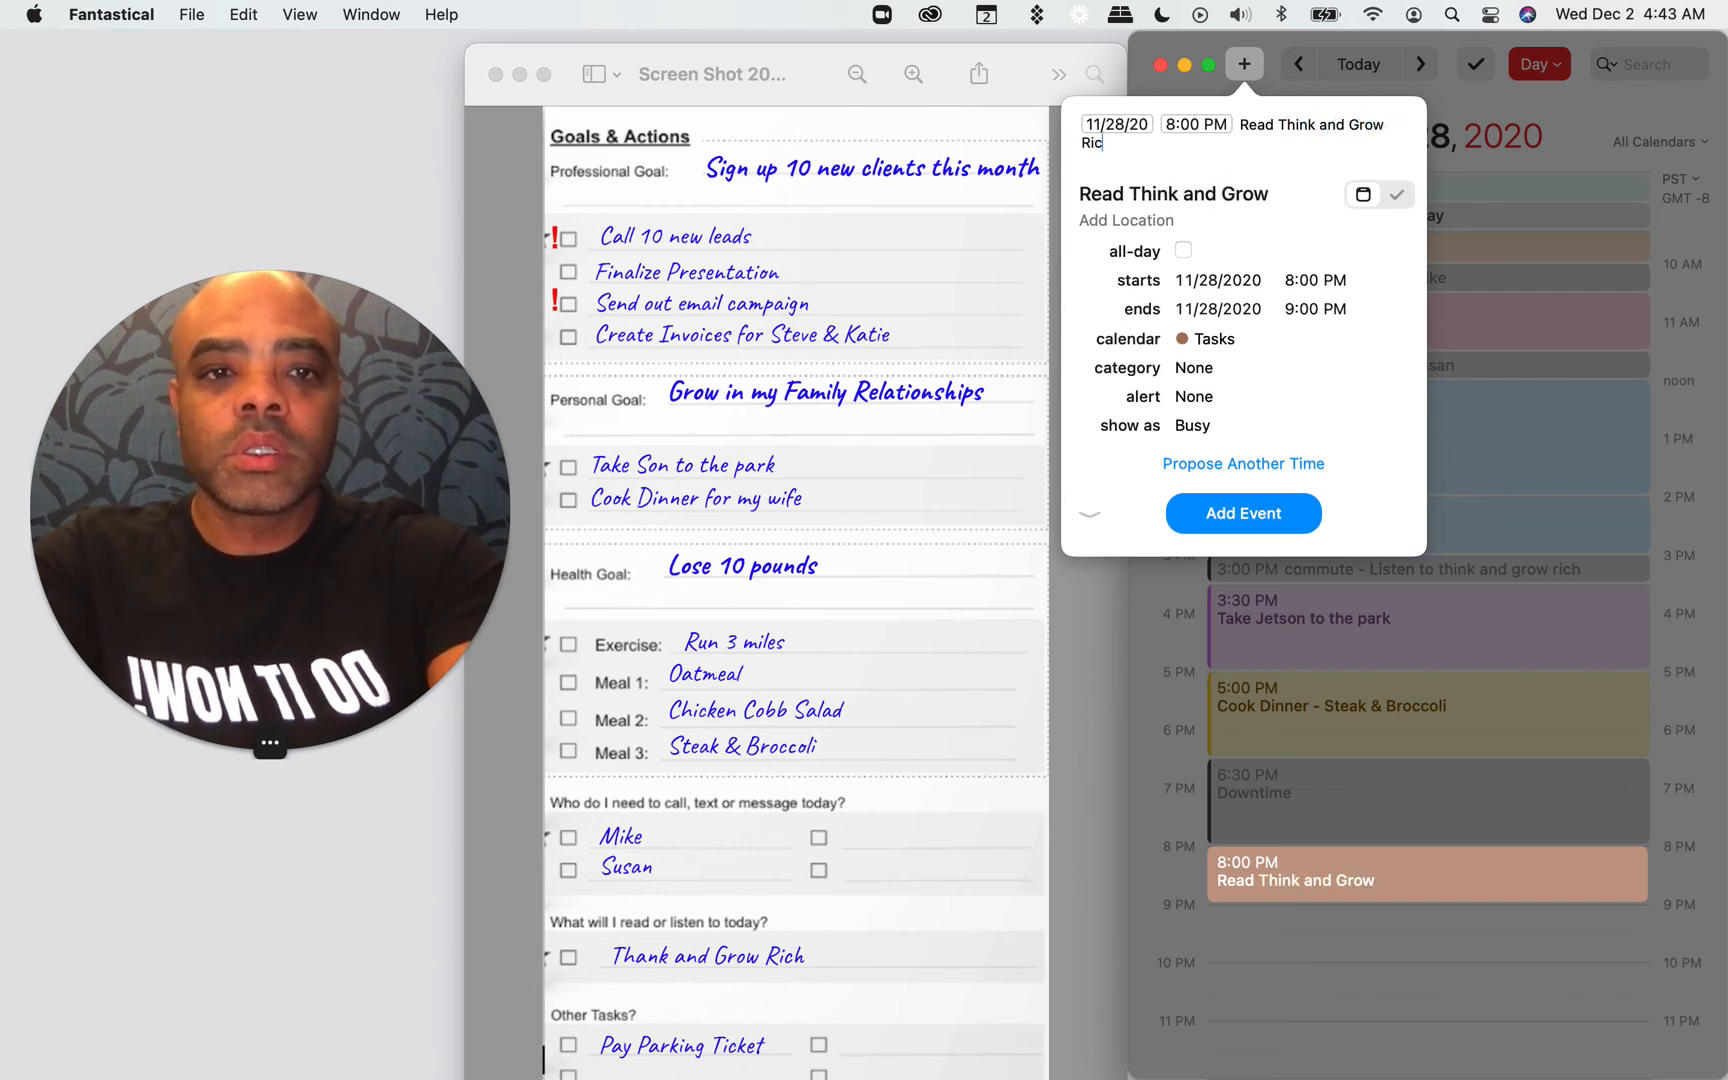
type("h /perso")
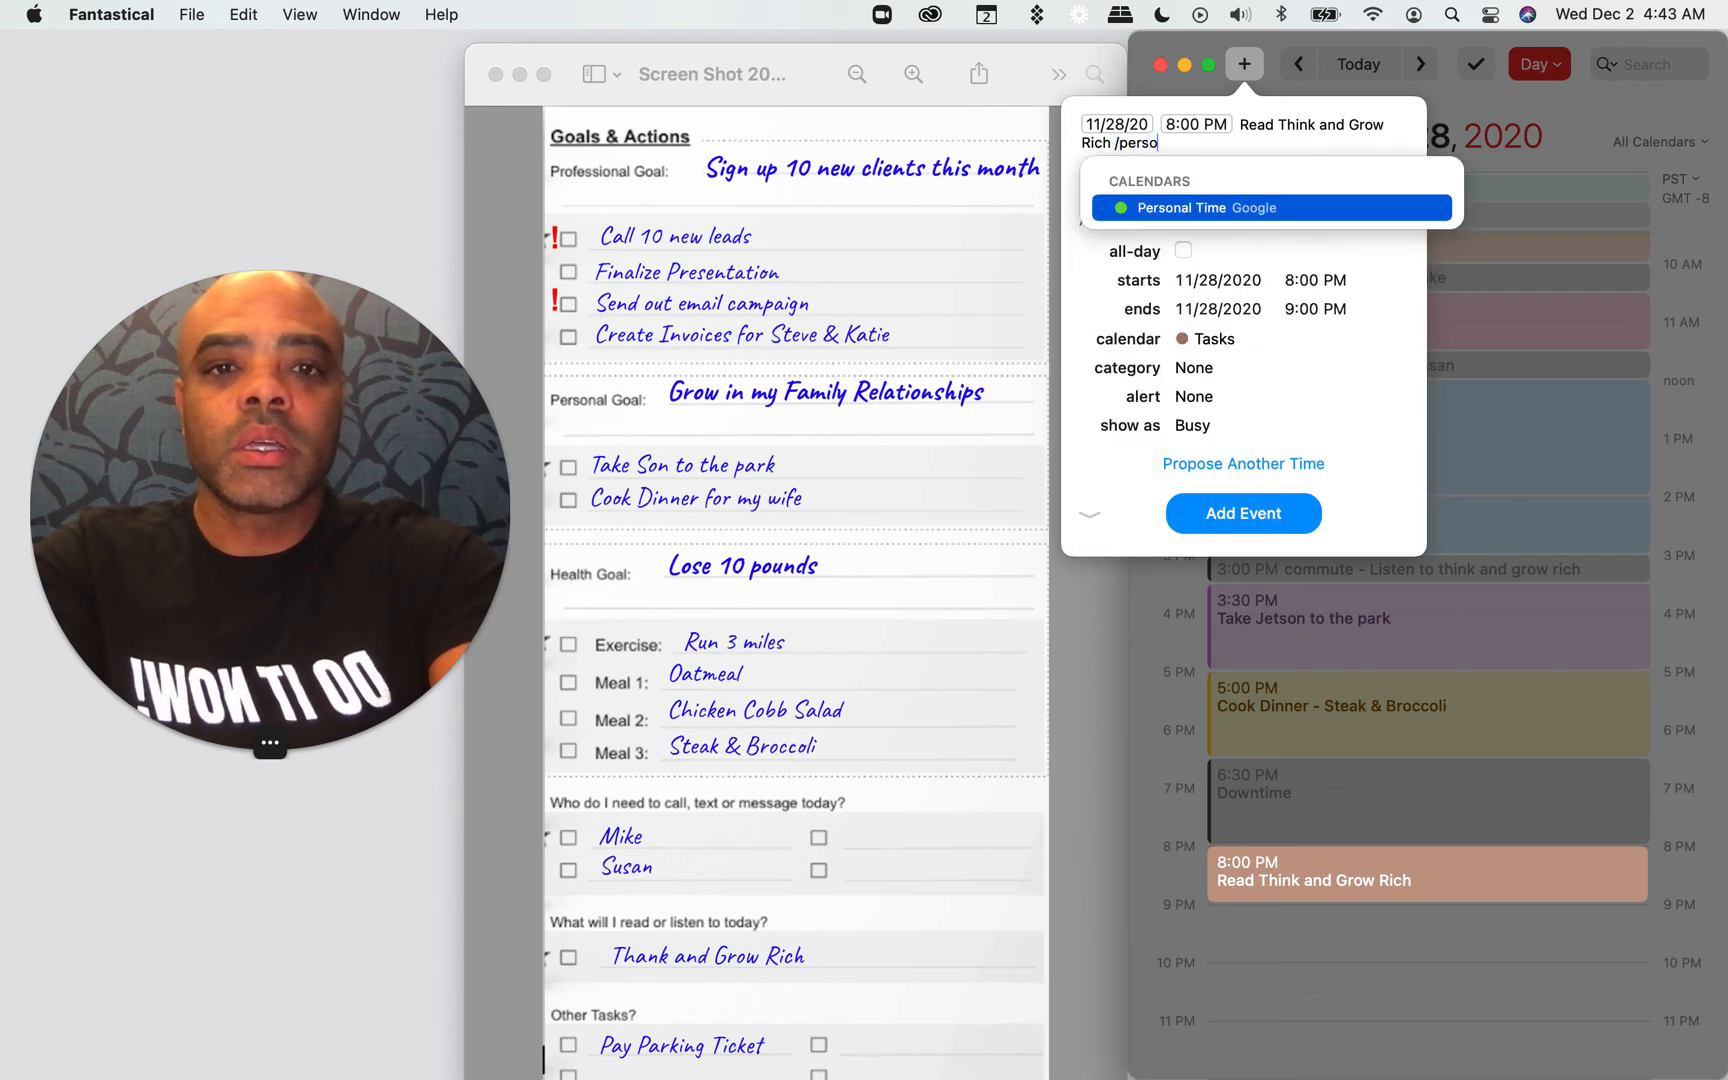
key("Return")
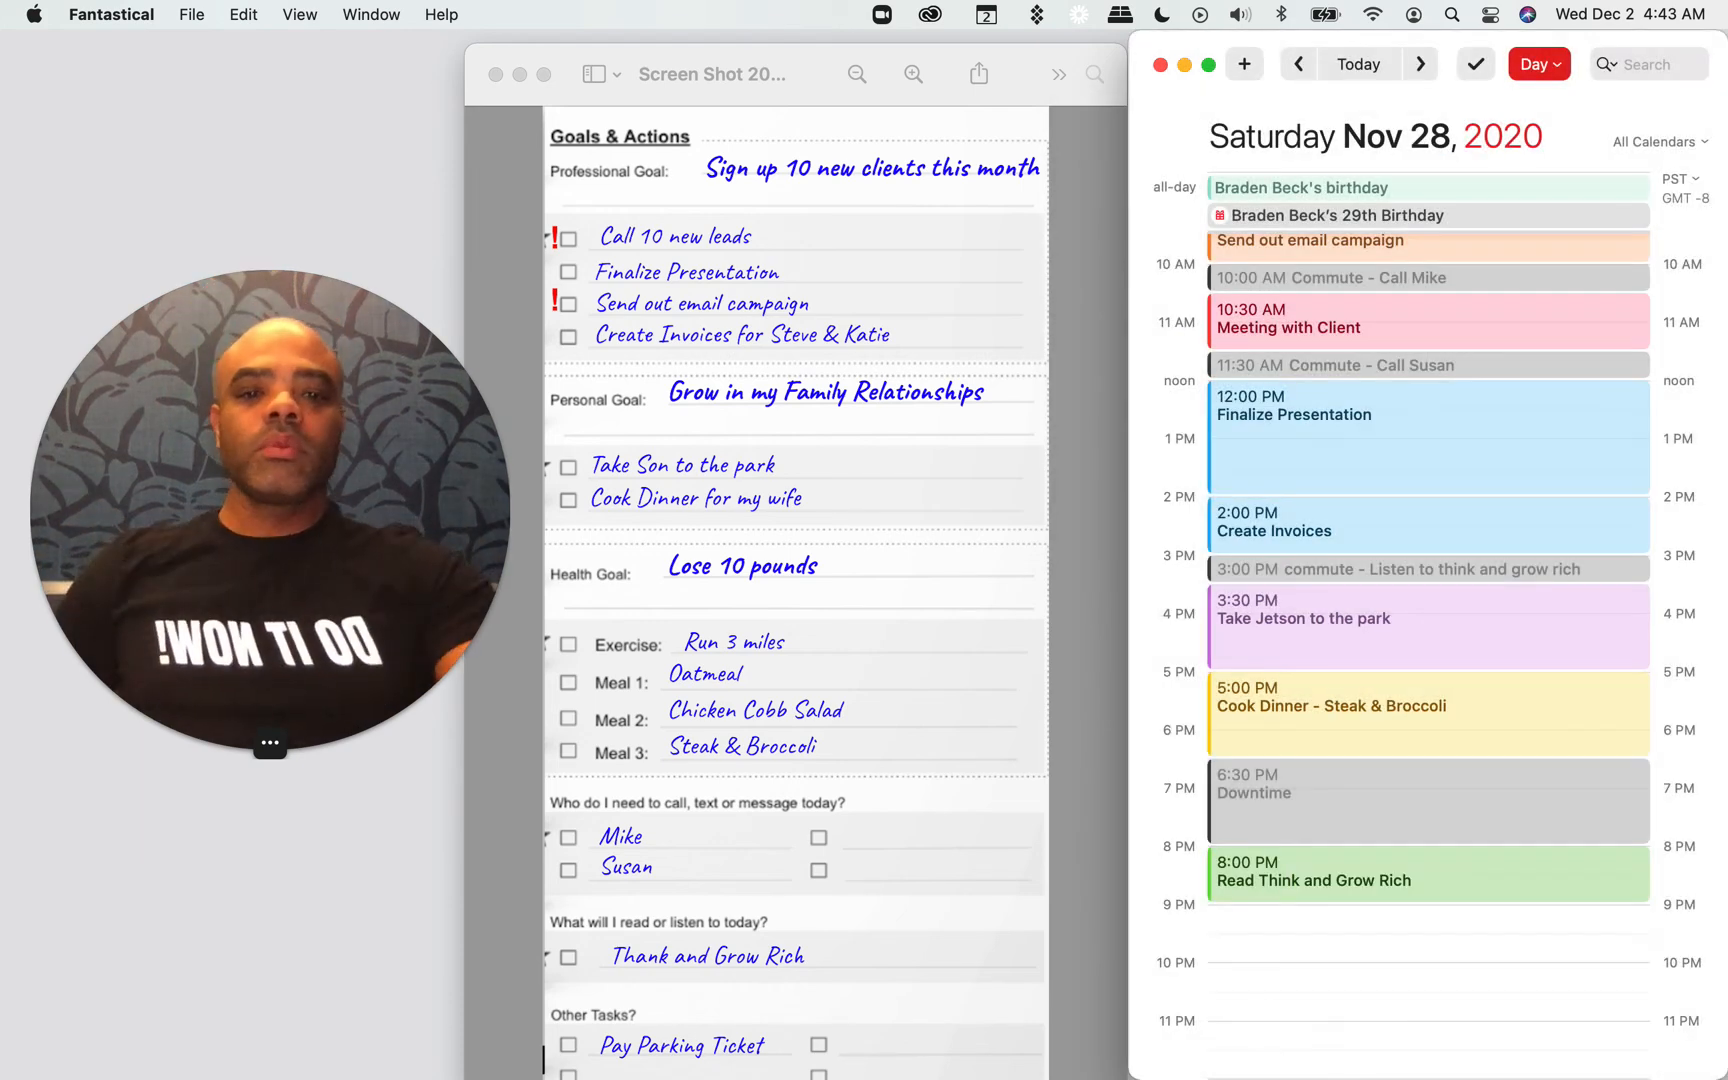
Step: Review the whole day's schedule from the early morning routines to the evening reading event
scroll(1458, 810, "up", 1)
scroll(1458, 810, "up", 2)
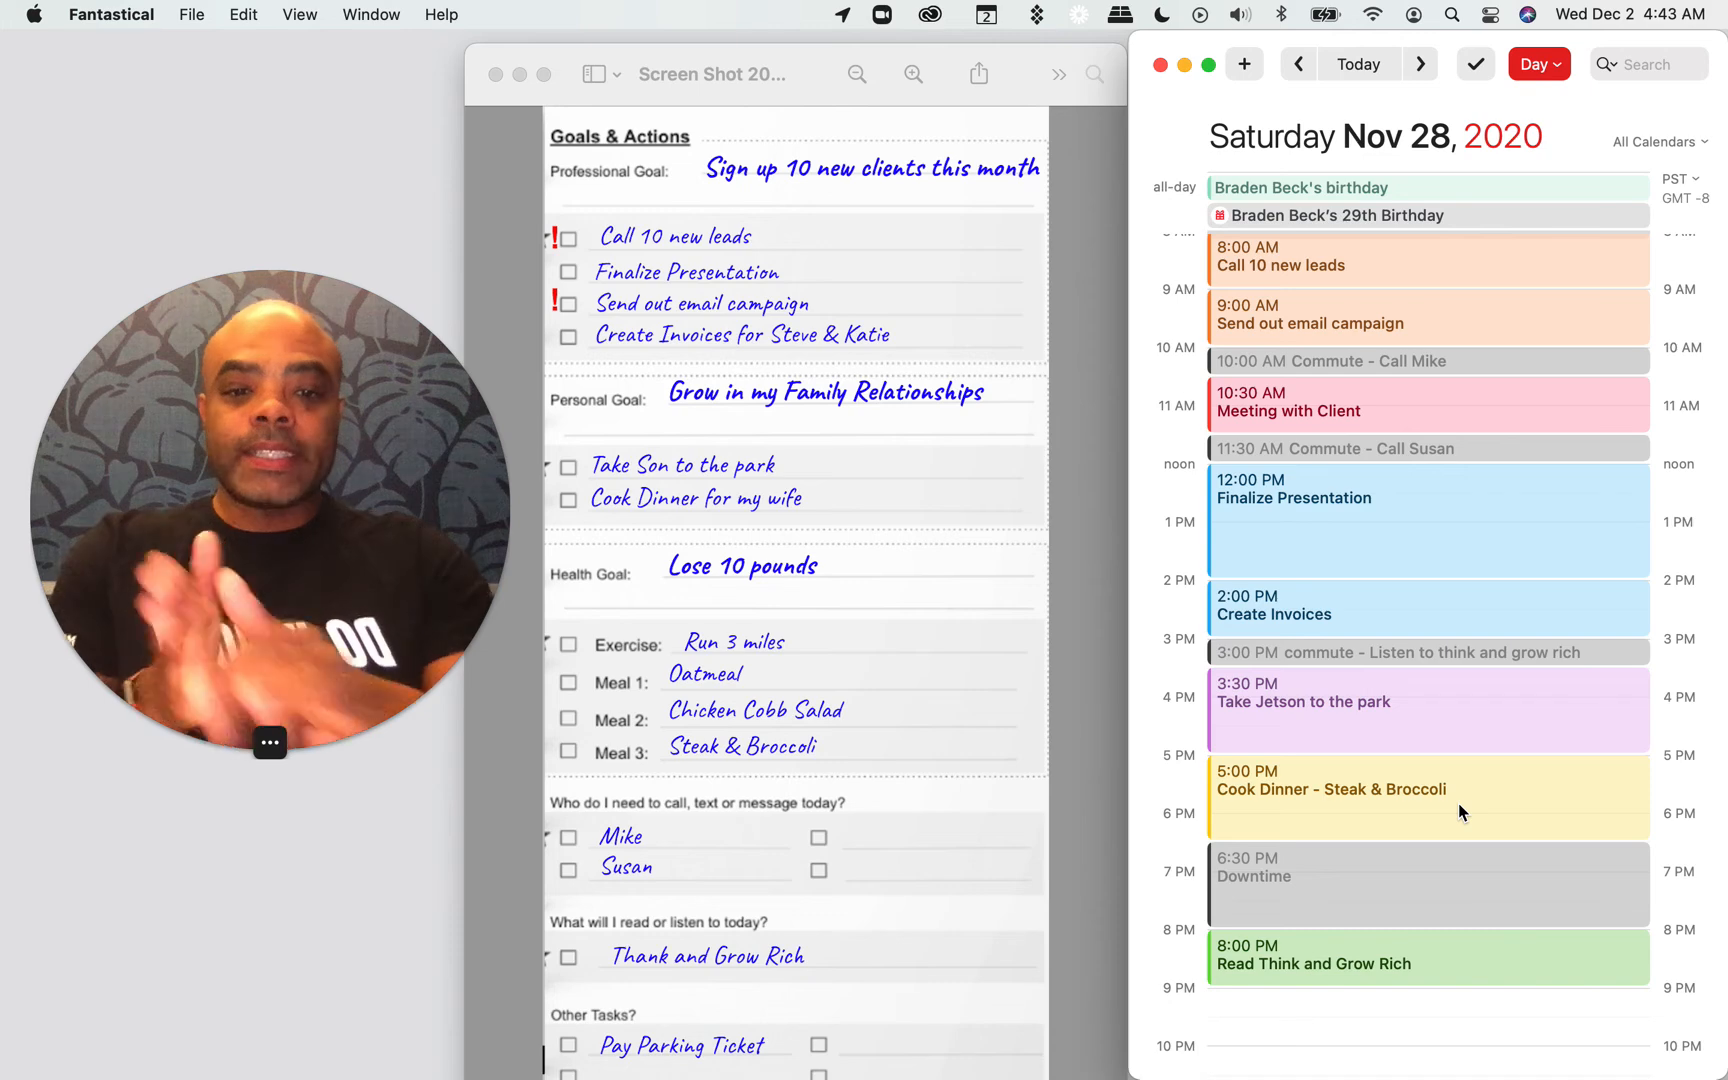
scroll(1458, 805, "up", 5)
scroll(1458, 810, "up", 2)
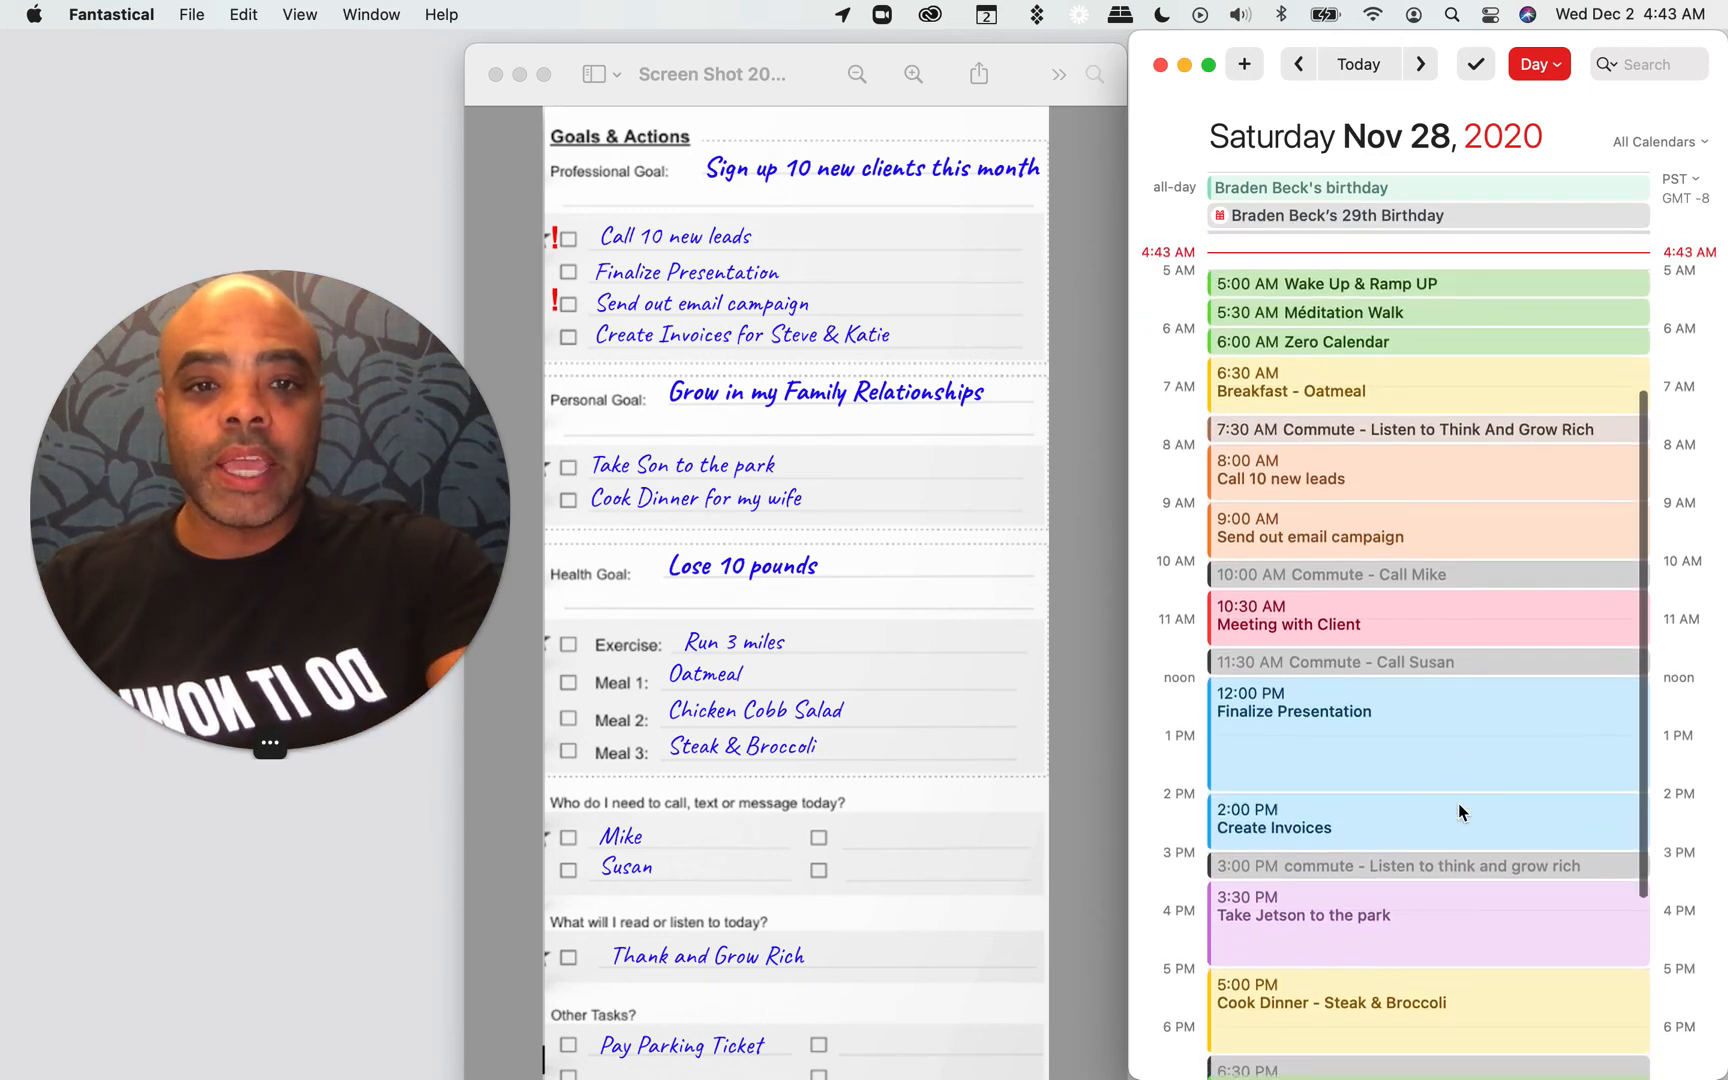
scroll(1458, 813, "down", 3)
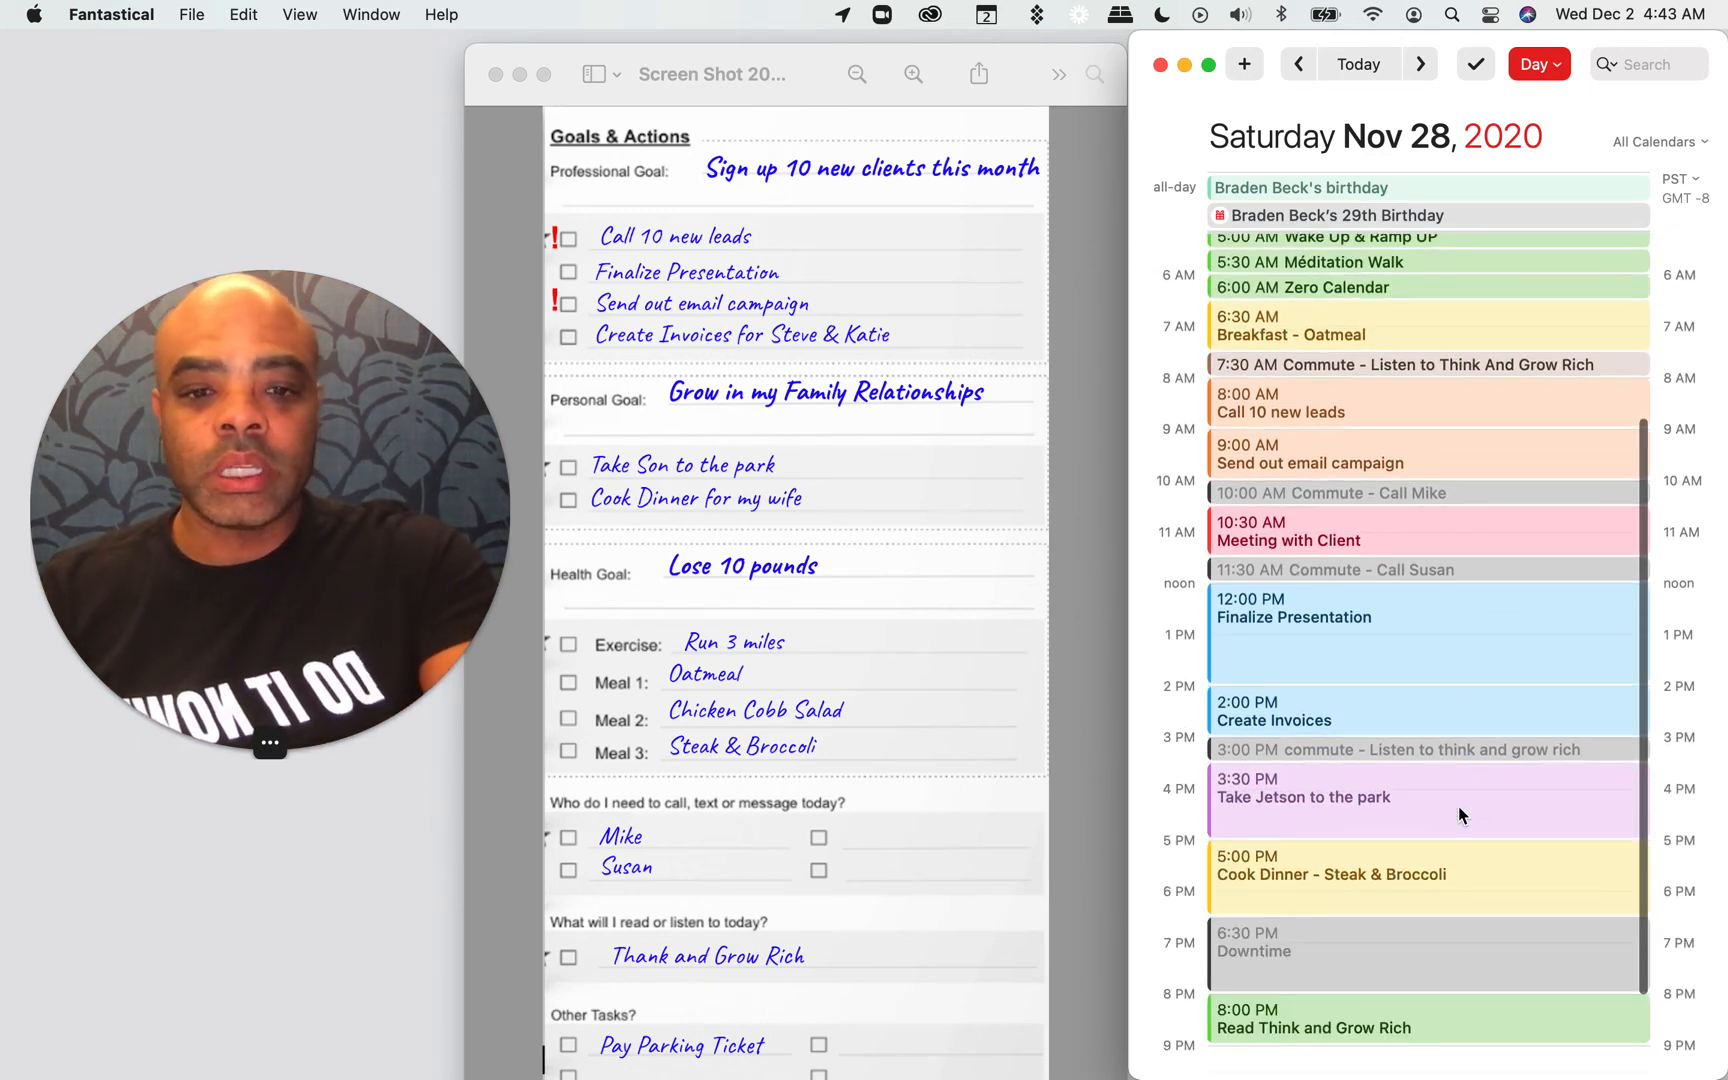
scroll(1458, 815, "up", 2)
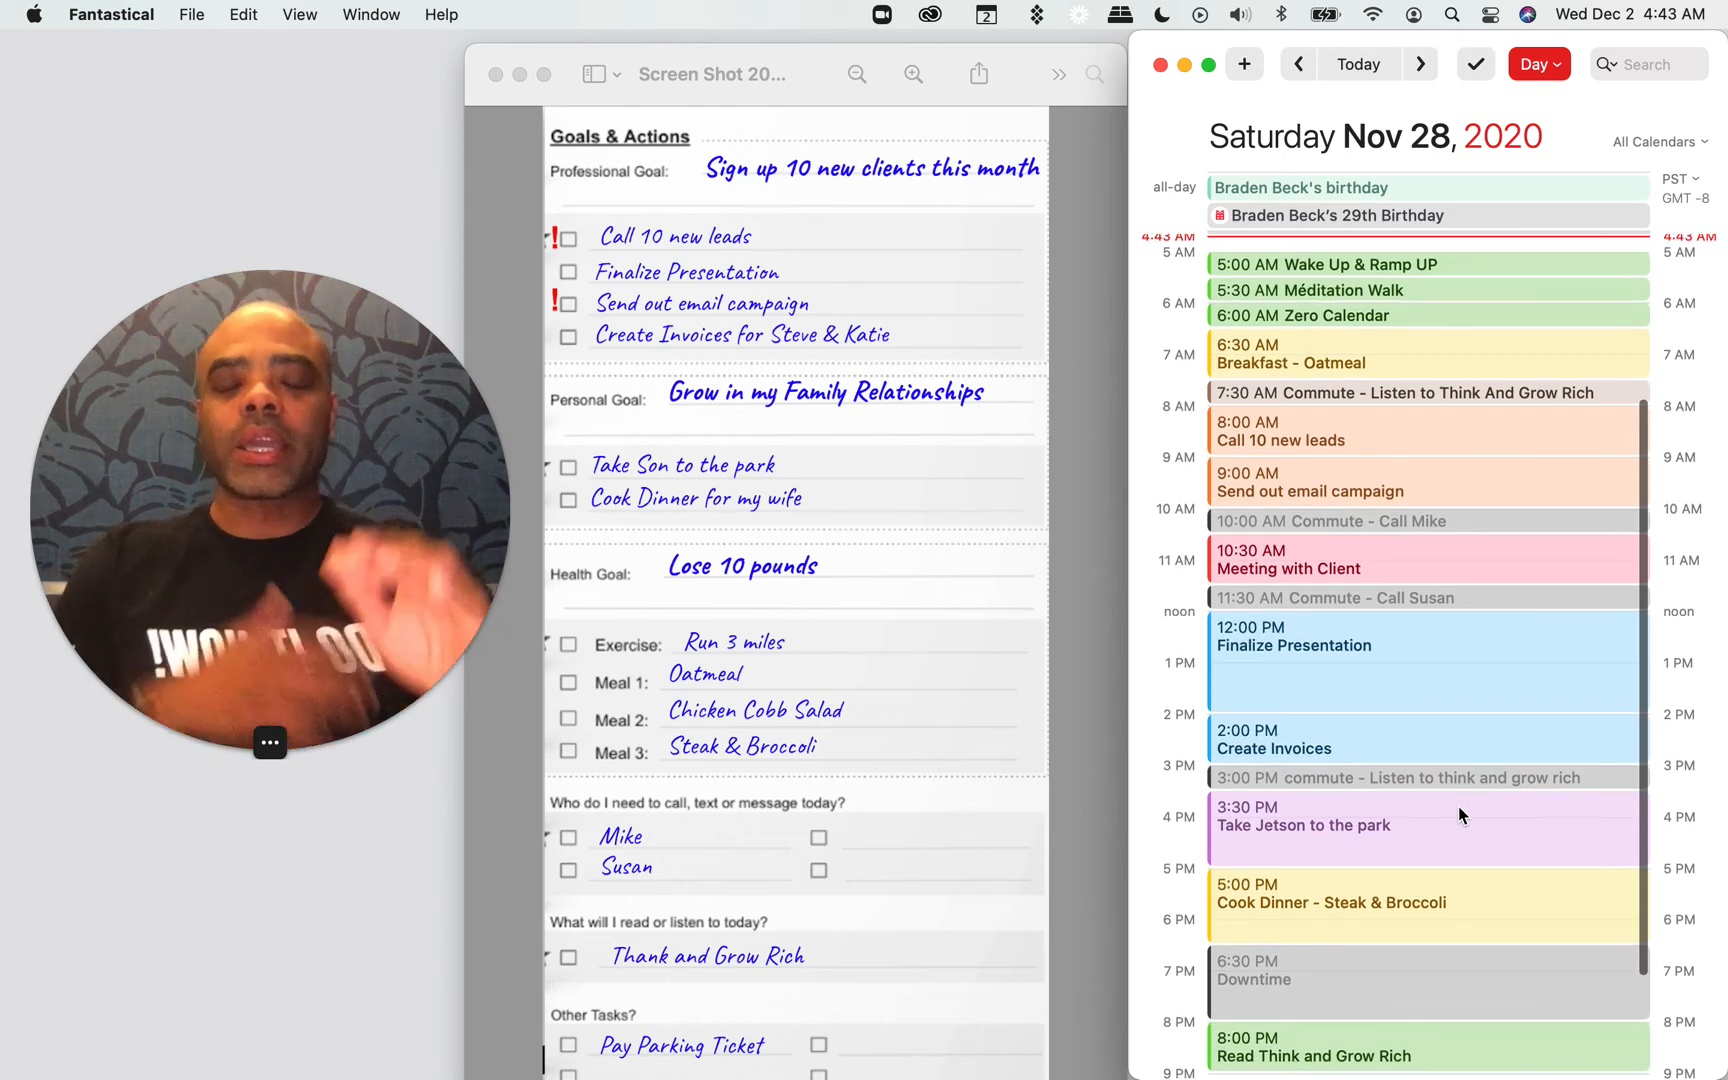